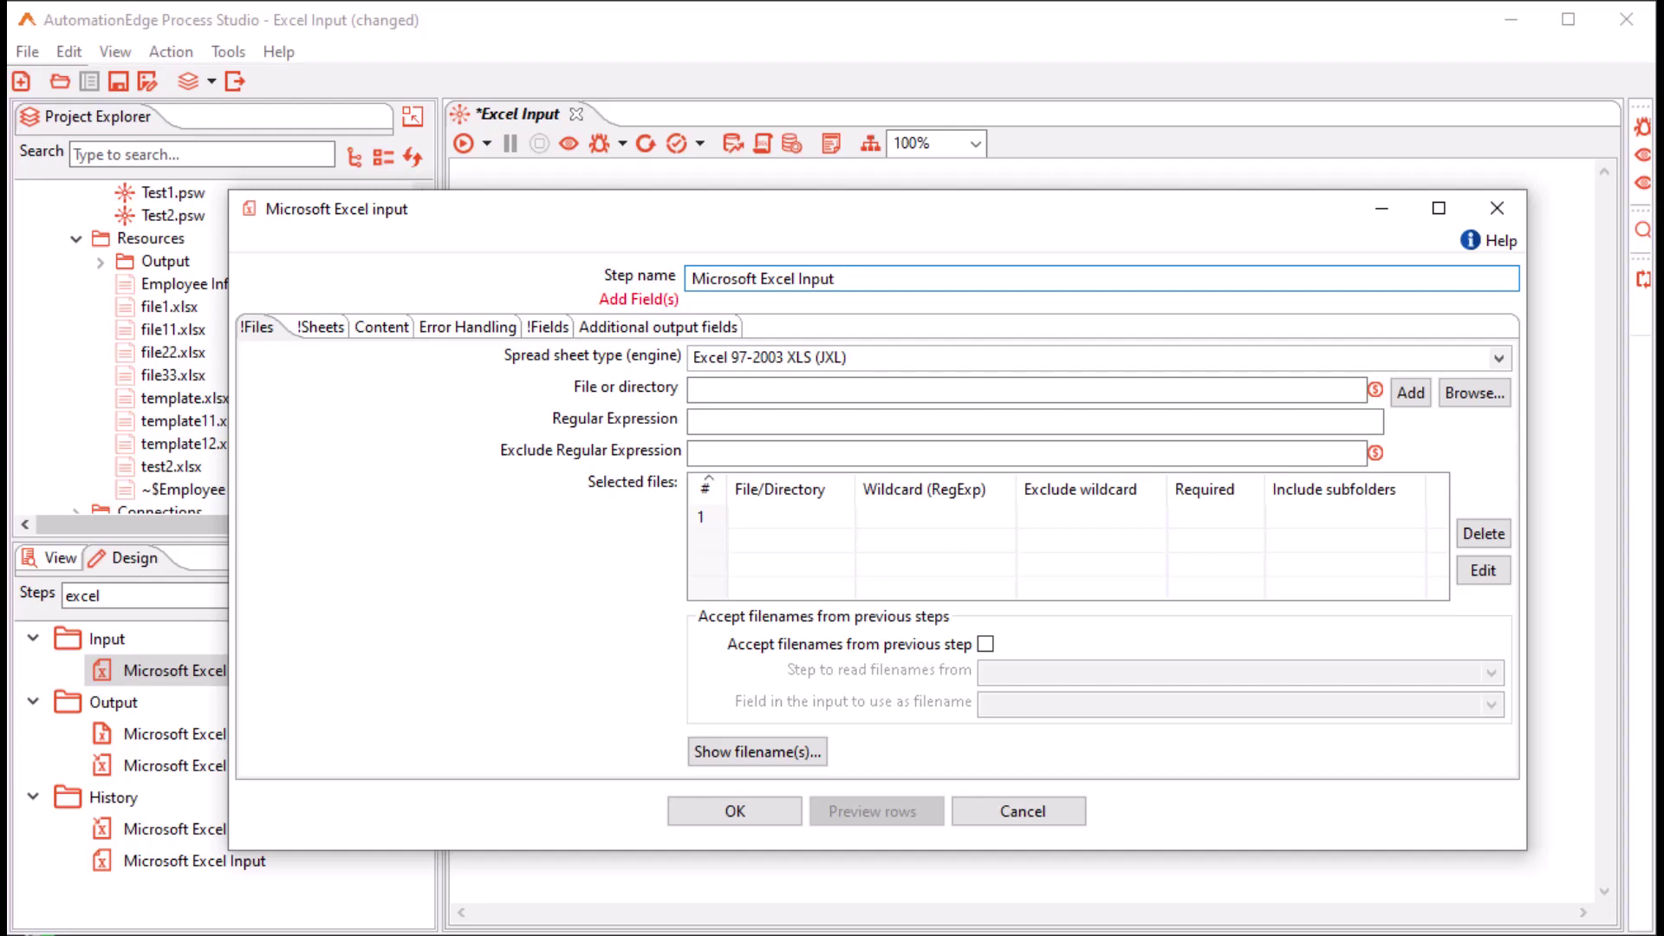
# Rename the Microsoft Excel input step as INF_EmployeeDetails
pyautogui.hotkey('ctrl', 'a')
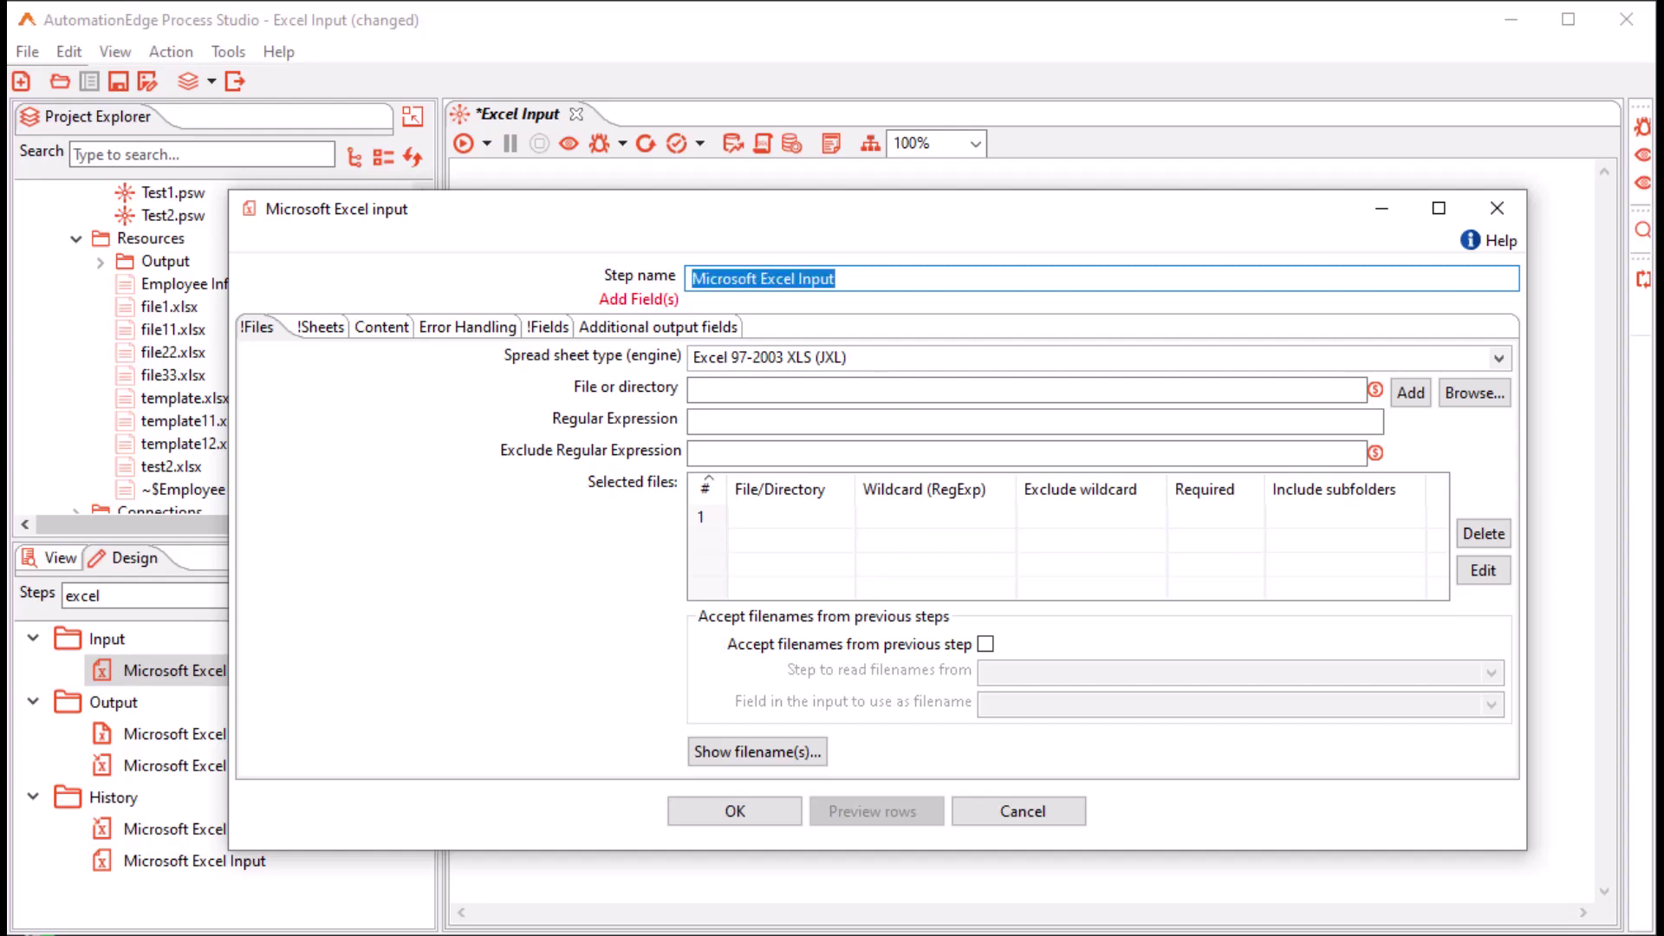
pyautogui.press('BackSpace')
pyautogui.write('INF')
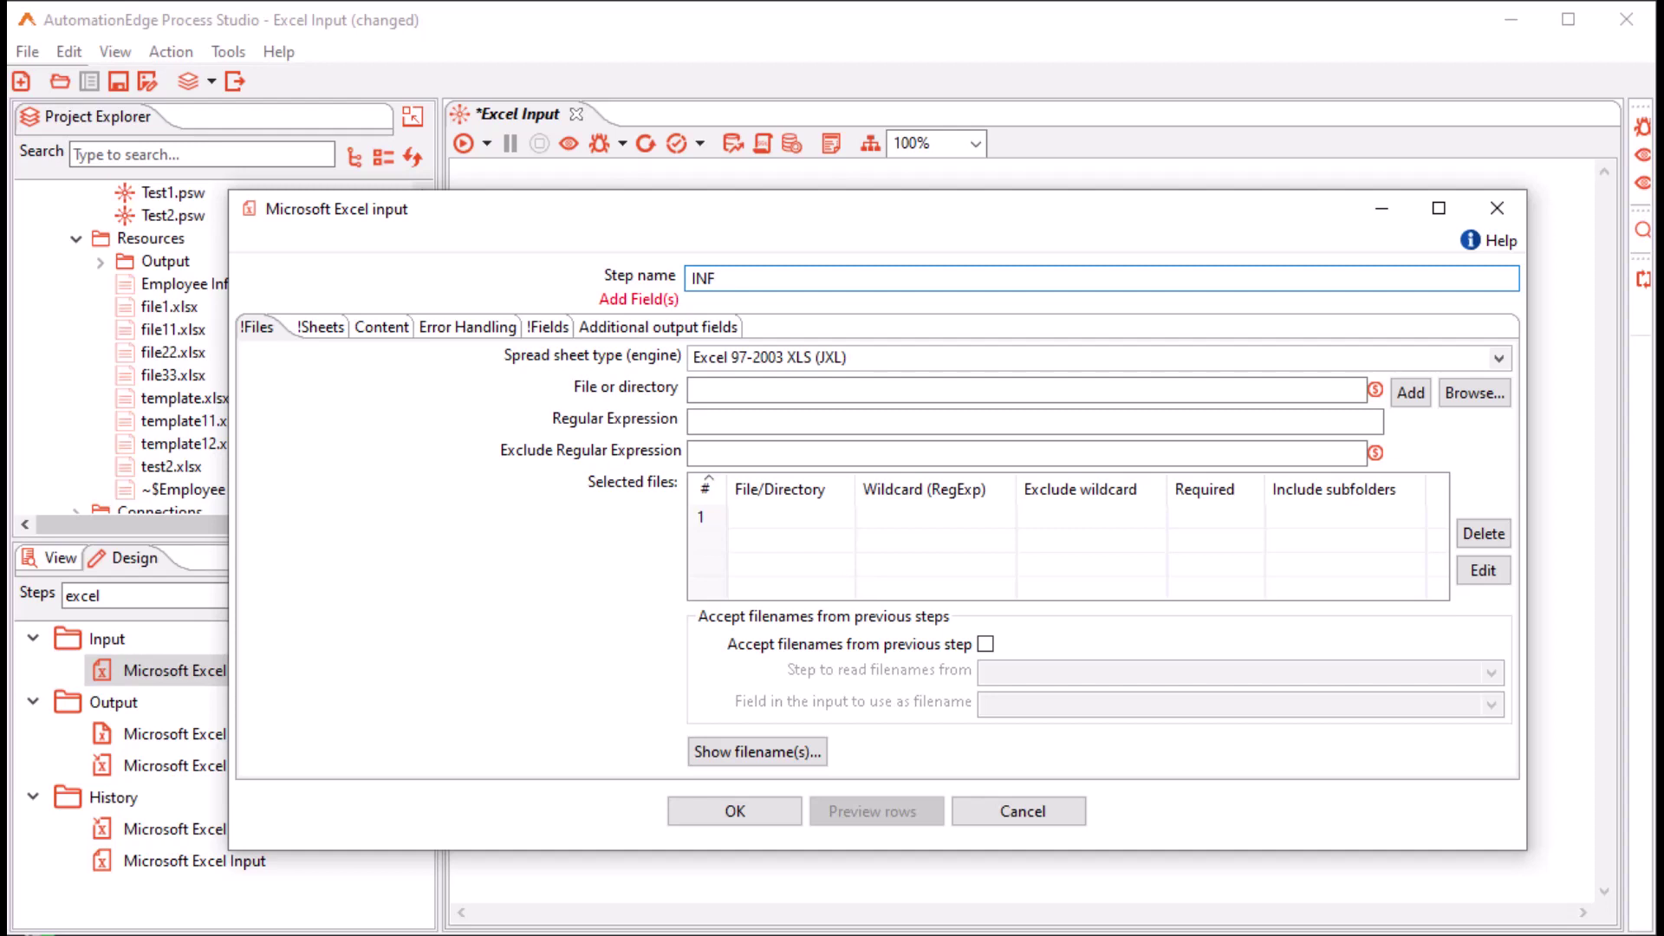
pyautogui.write('_EmployeeDetails')
# Set the spreadsheet type (engine) to Excel 2007 XLSX (Apache POI)
pyautogui.click(1498, 357)
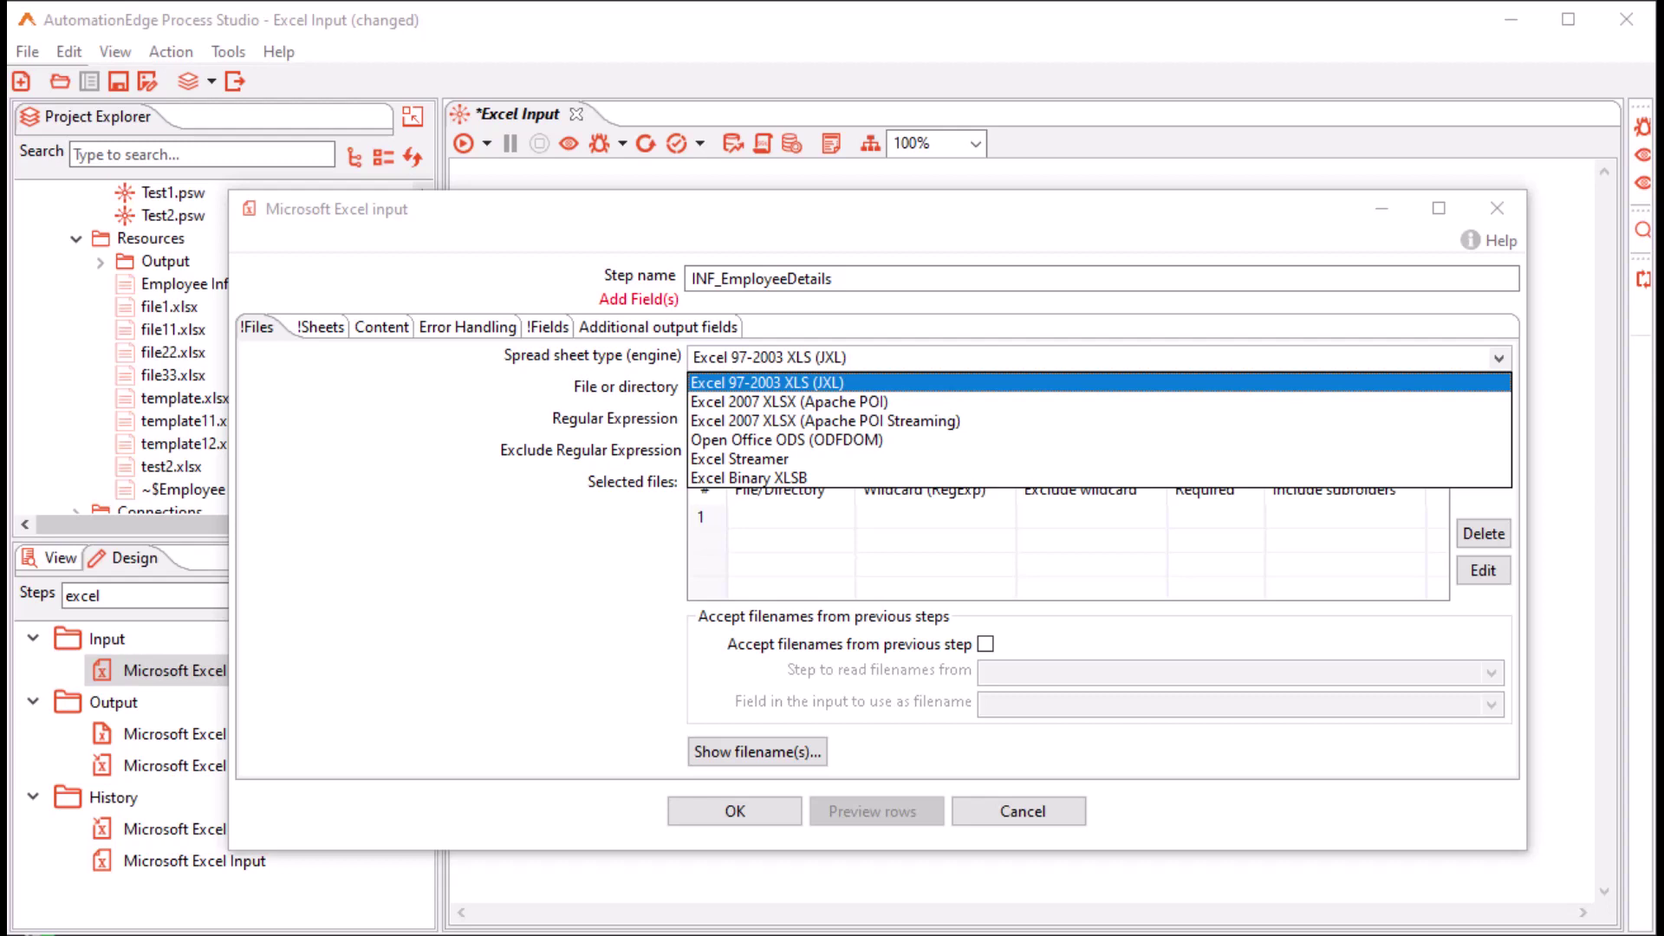
pyautogui.press('Down')
pyautogui.press('Return')
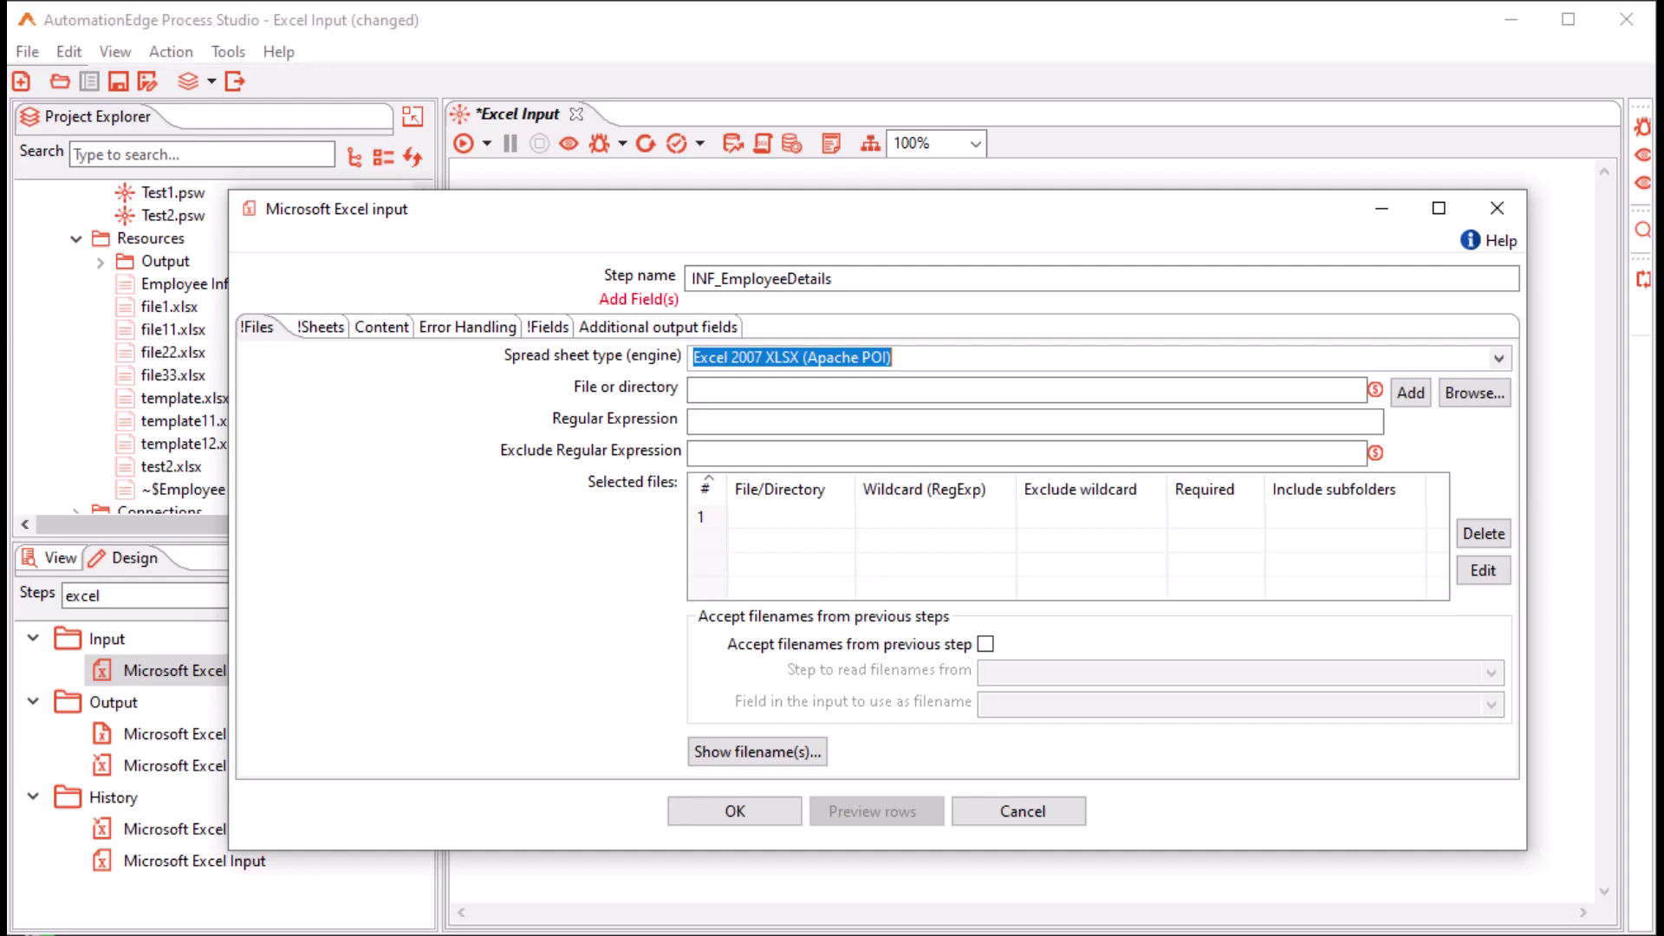
# Try the Apache POI Streaming, Open Office ODS, Excel Streamer and Excel Binary XLSB engines in turn, then restore Excel 2007 XLSX (Apache POI)
pyautogui.hotkey('alt', 'Down')
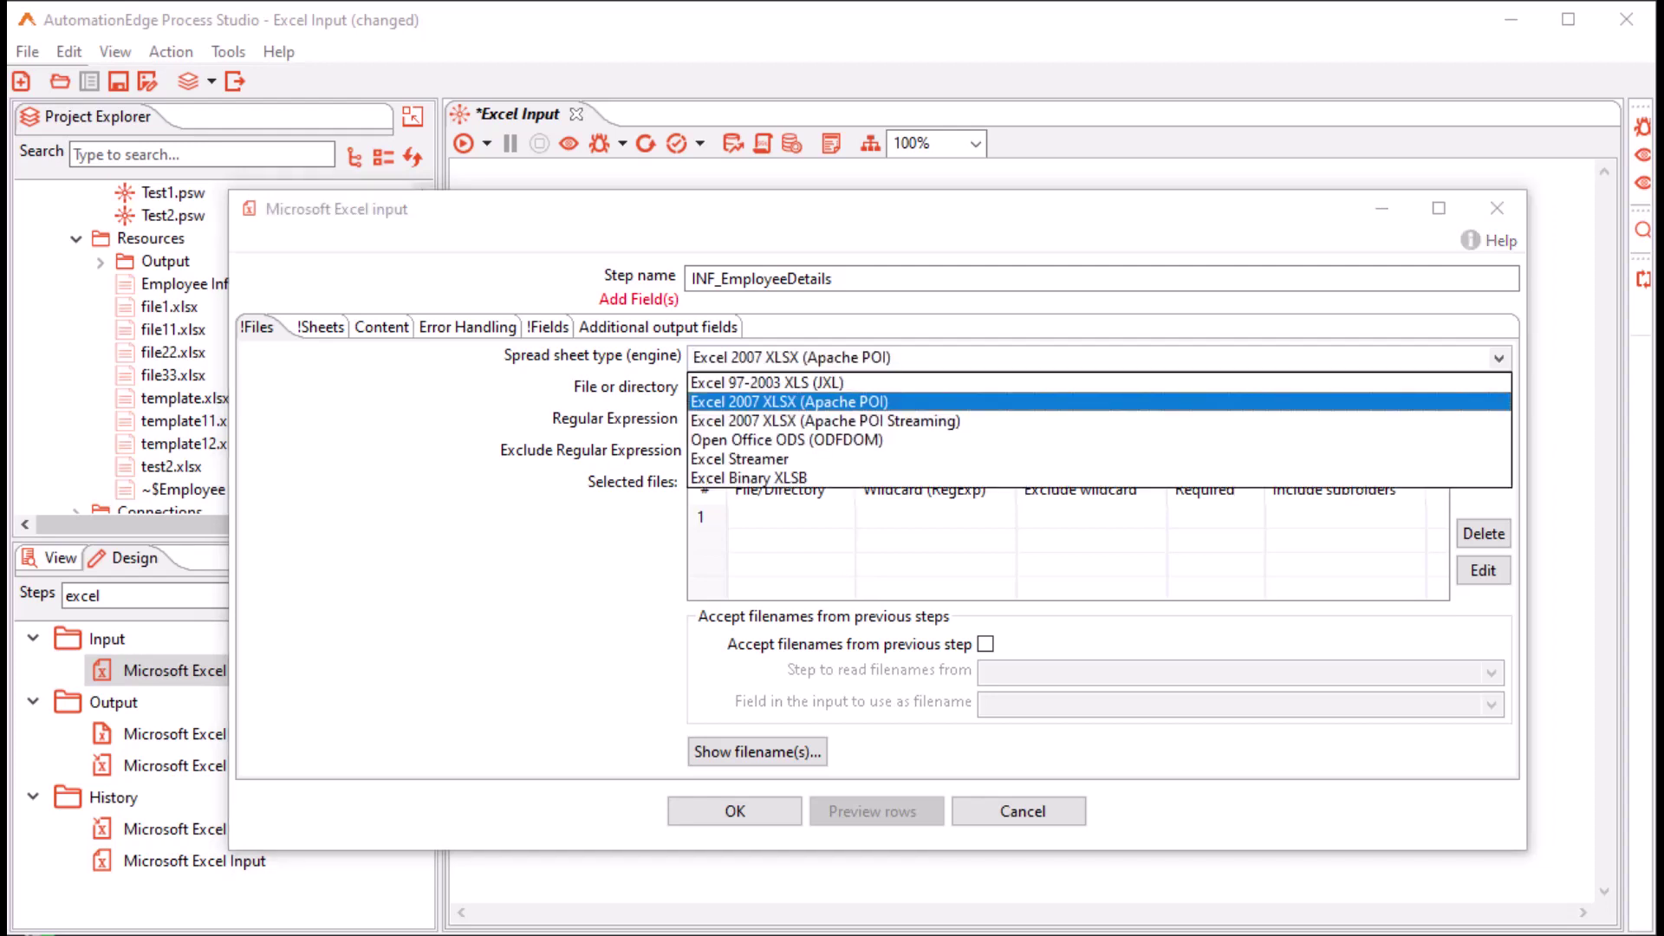
pyautogui.press('Escape')
pyautogui.press('Down')
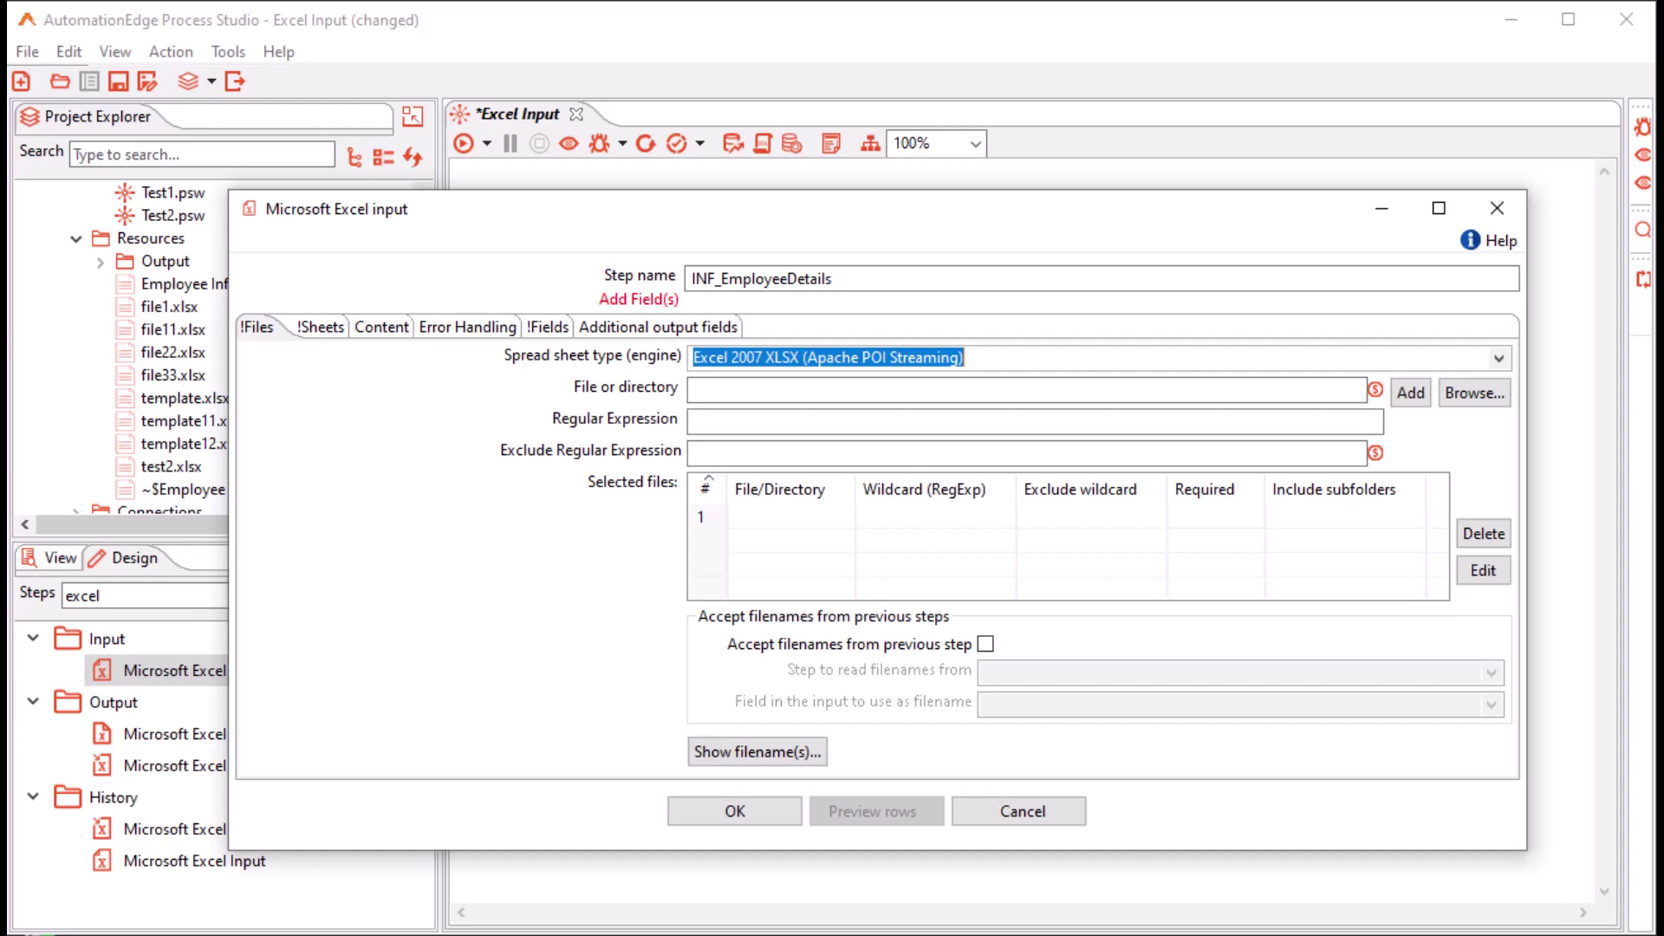
pyautogui.hotkey('alt', 'Down')
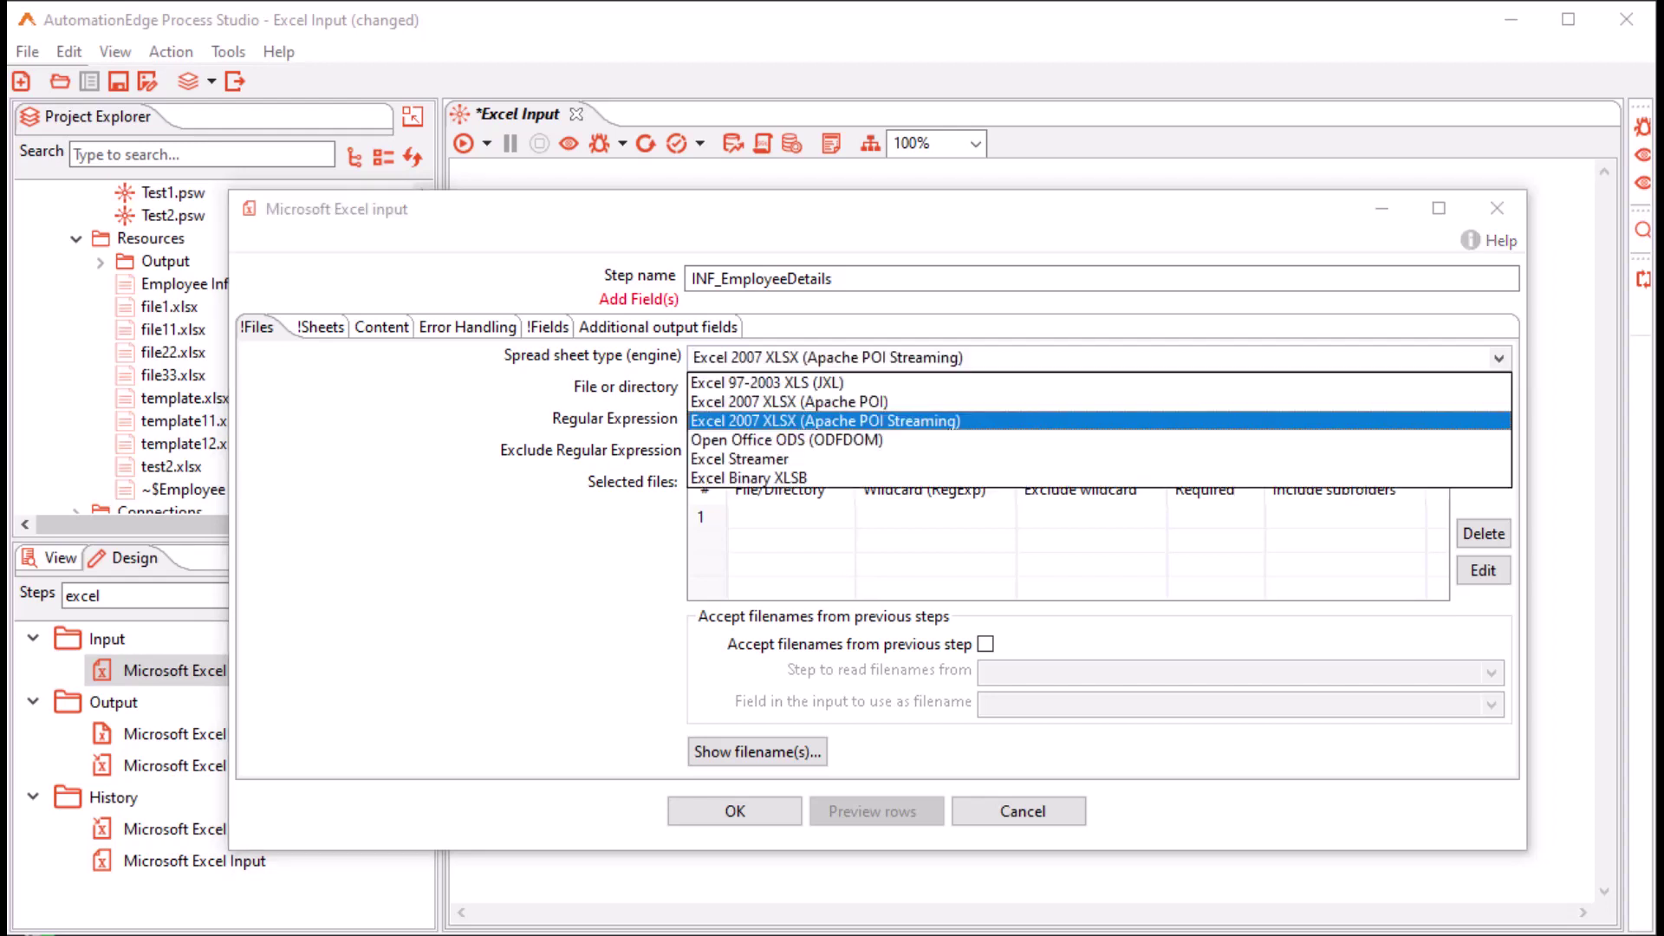
pyautogui.press('Down')
pyautogui.press('Return')
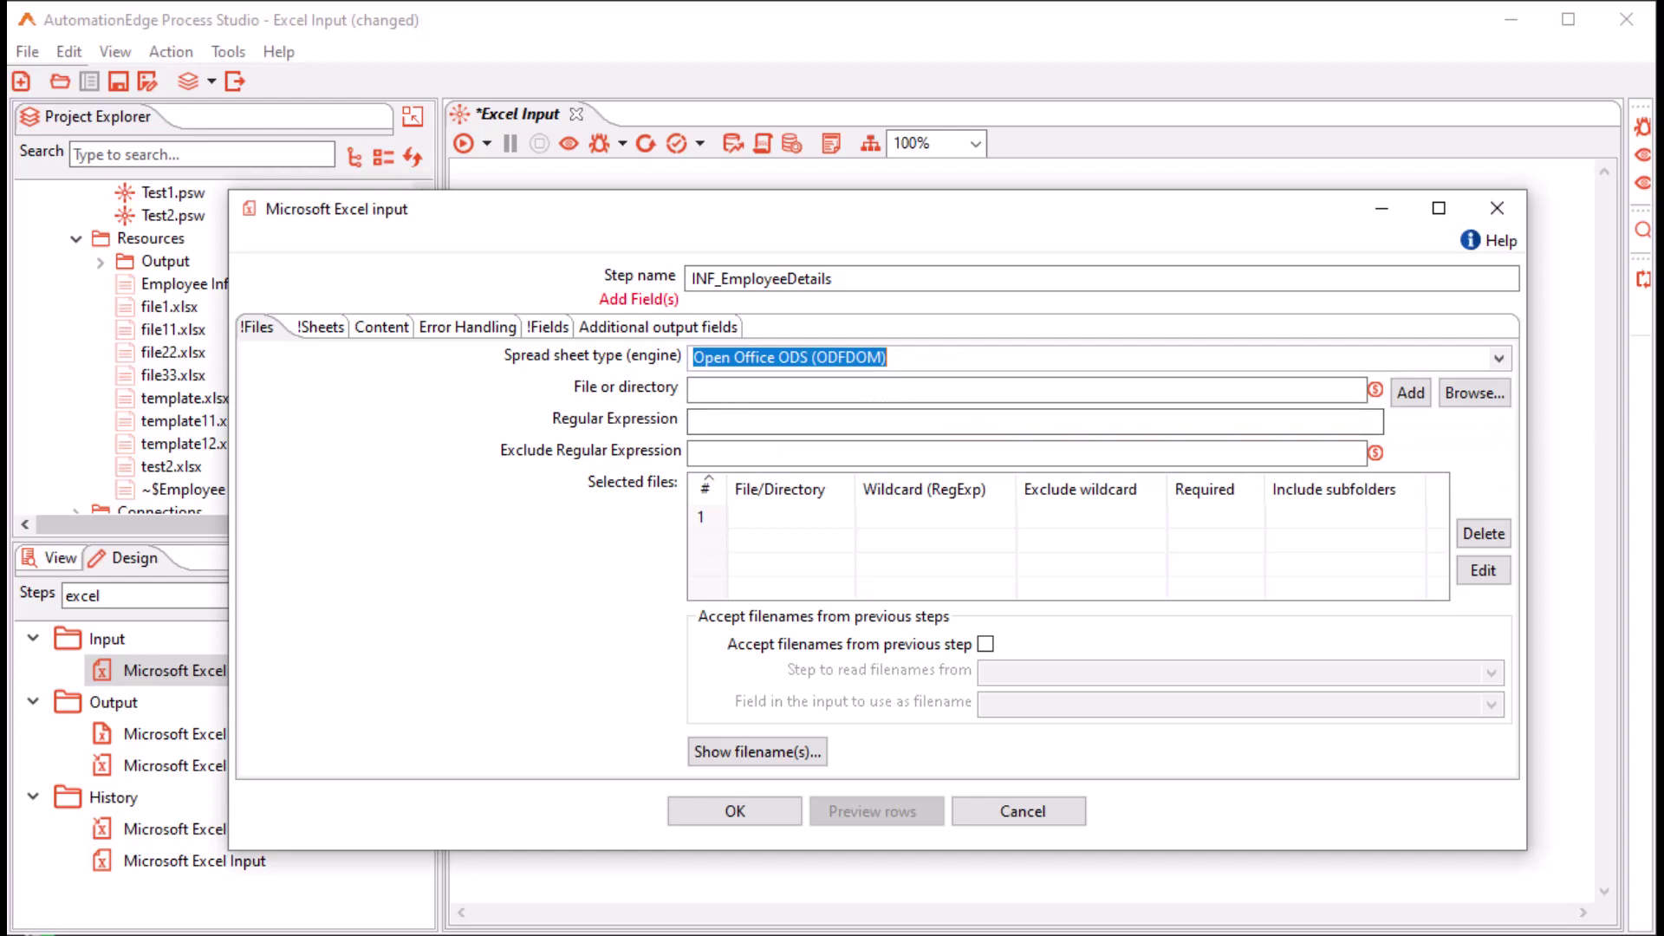
pyautogui.hotkey('alt', 'Down')
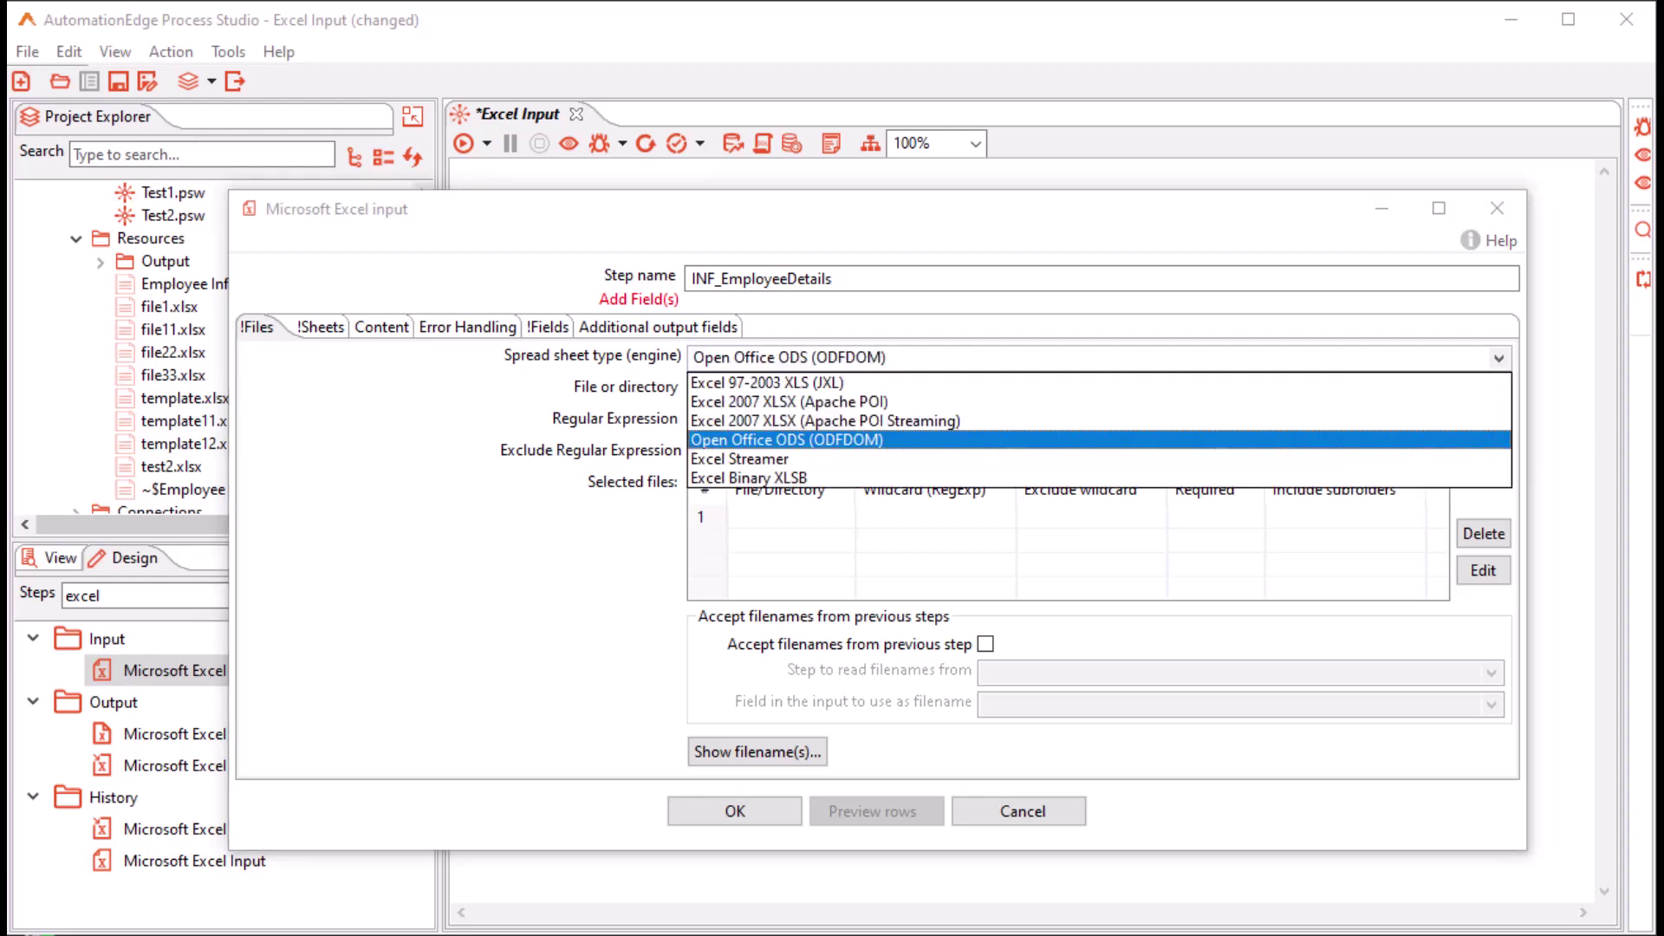
pyautogui.press('Down')
pyautogui.press('Return')
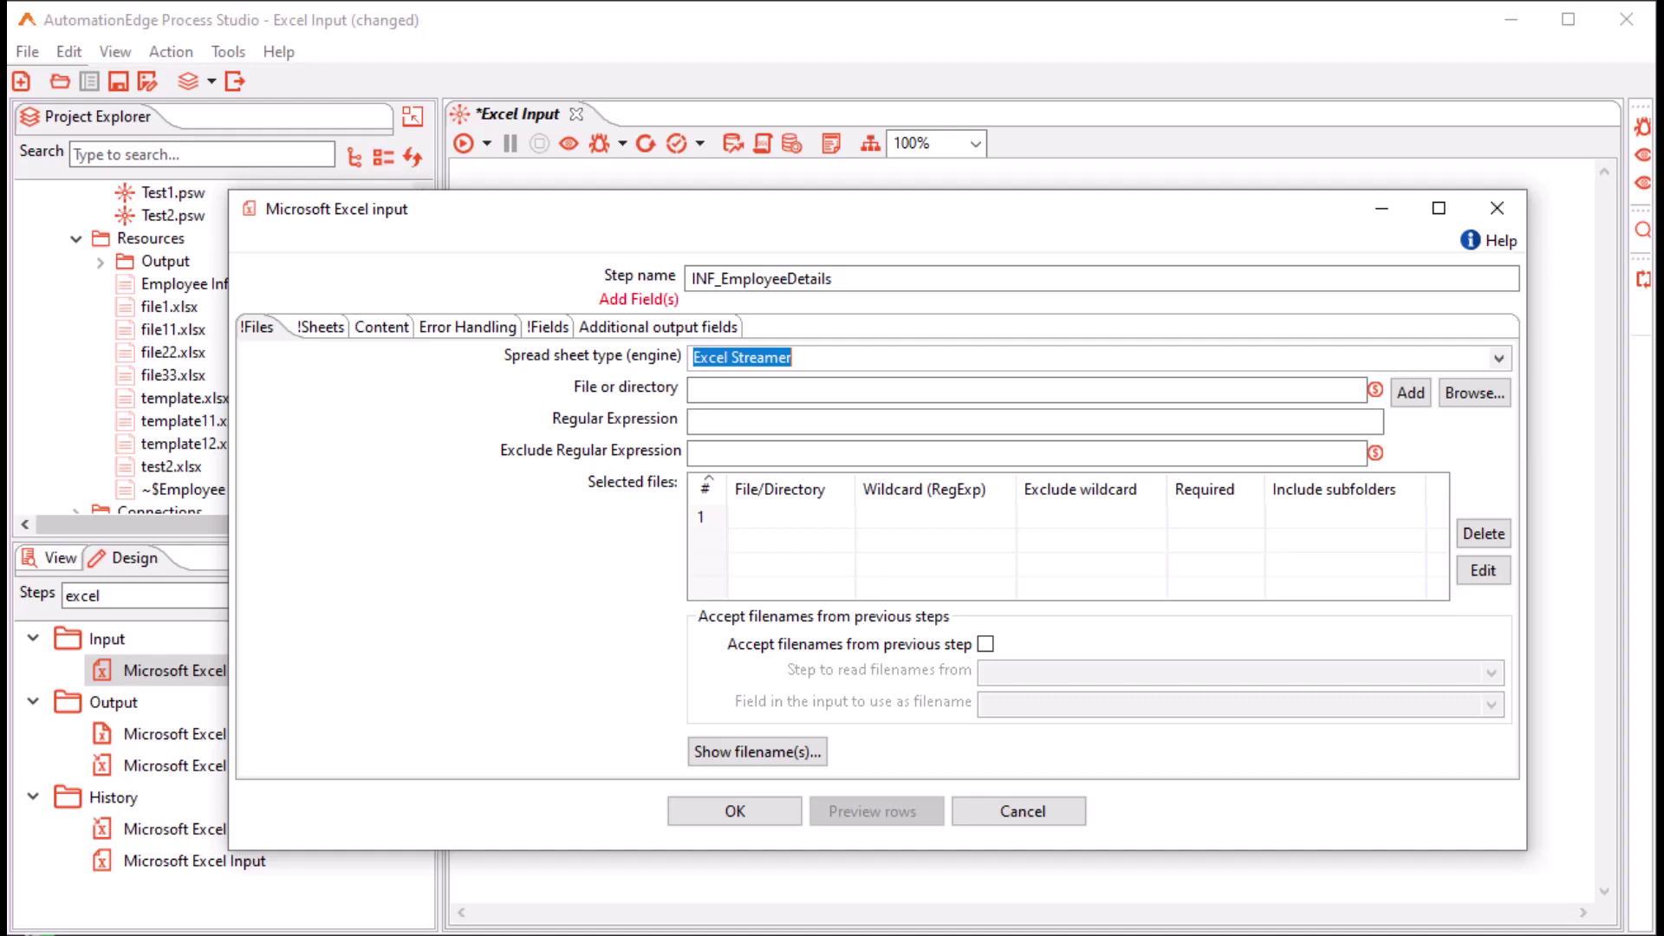
pyautogui.hotkey('alt', 'Down')
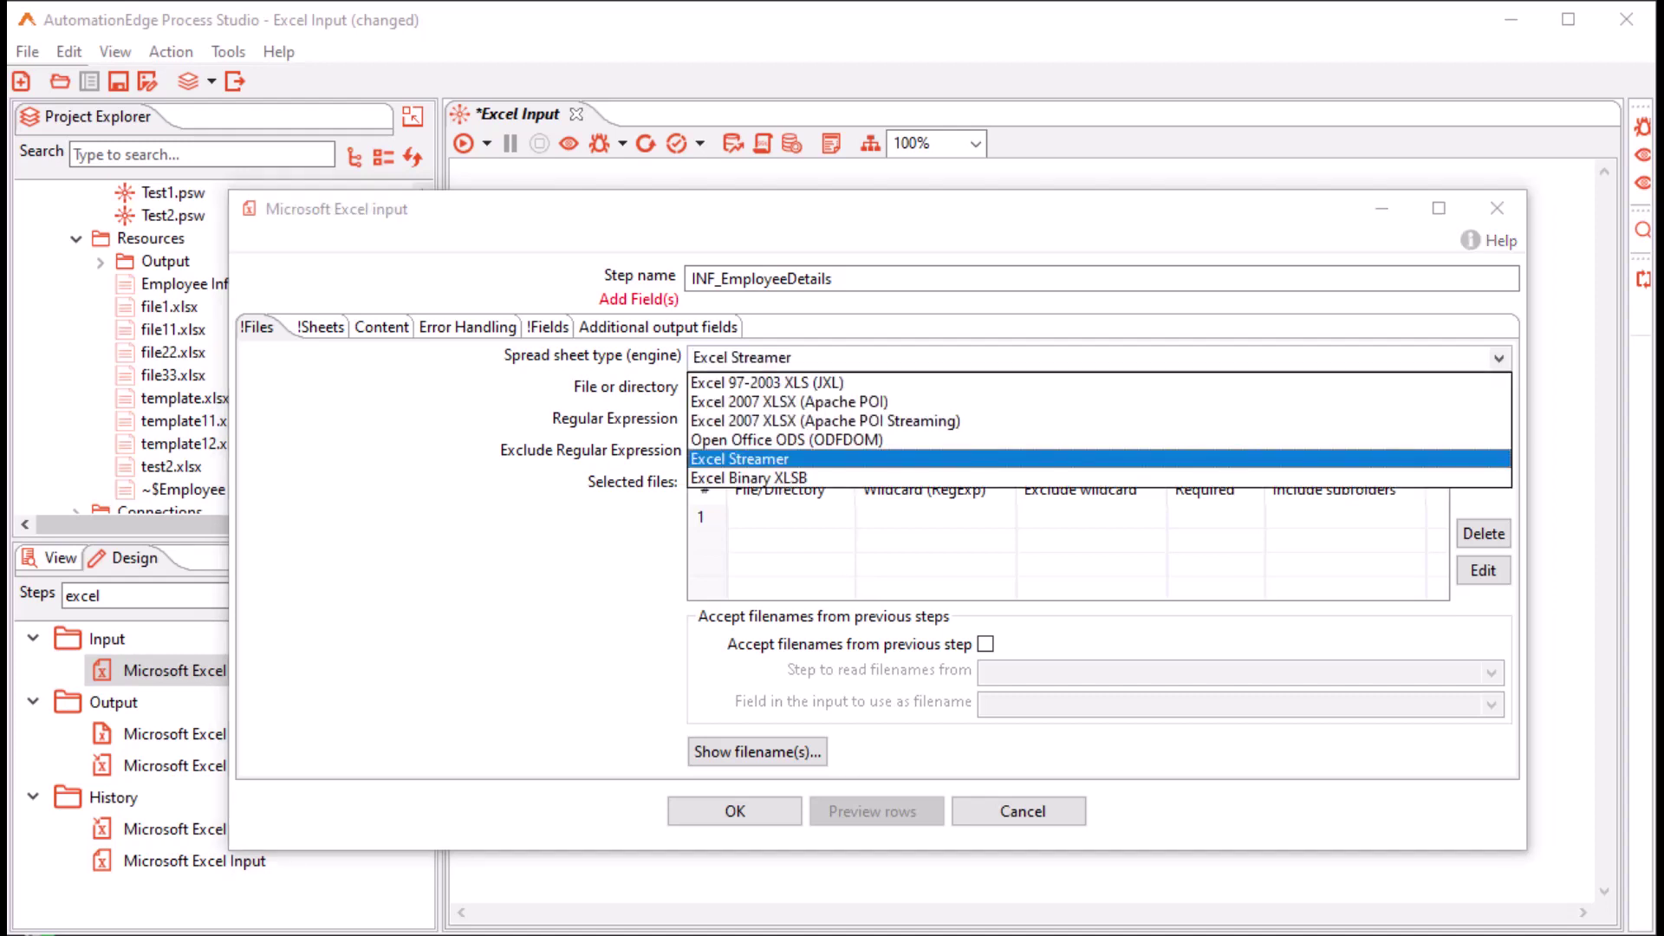
pyautogui.press('Down')
pyautogui.press('Return')
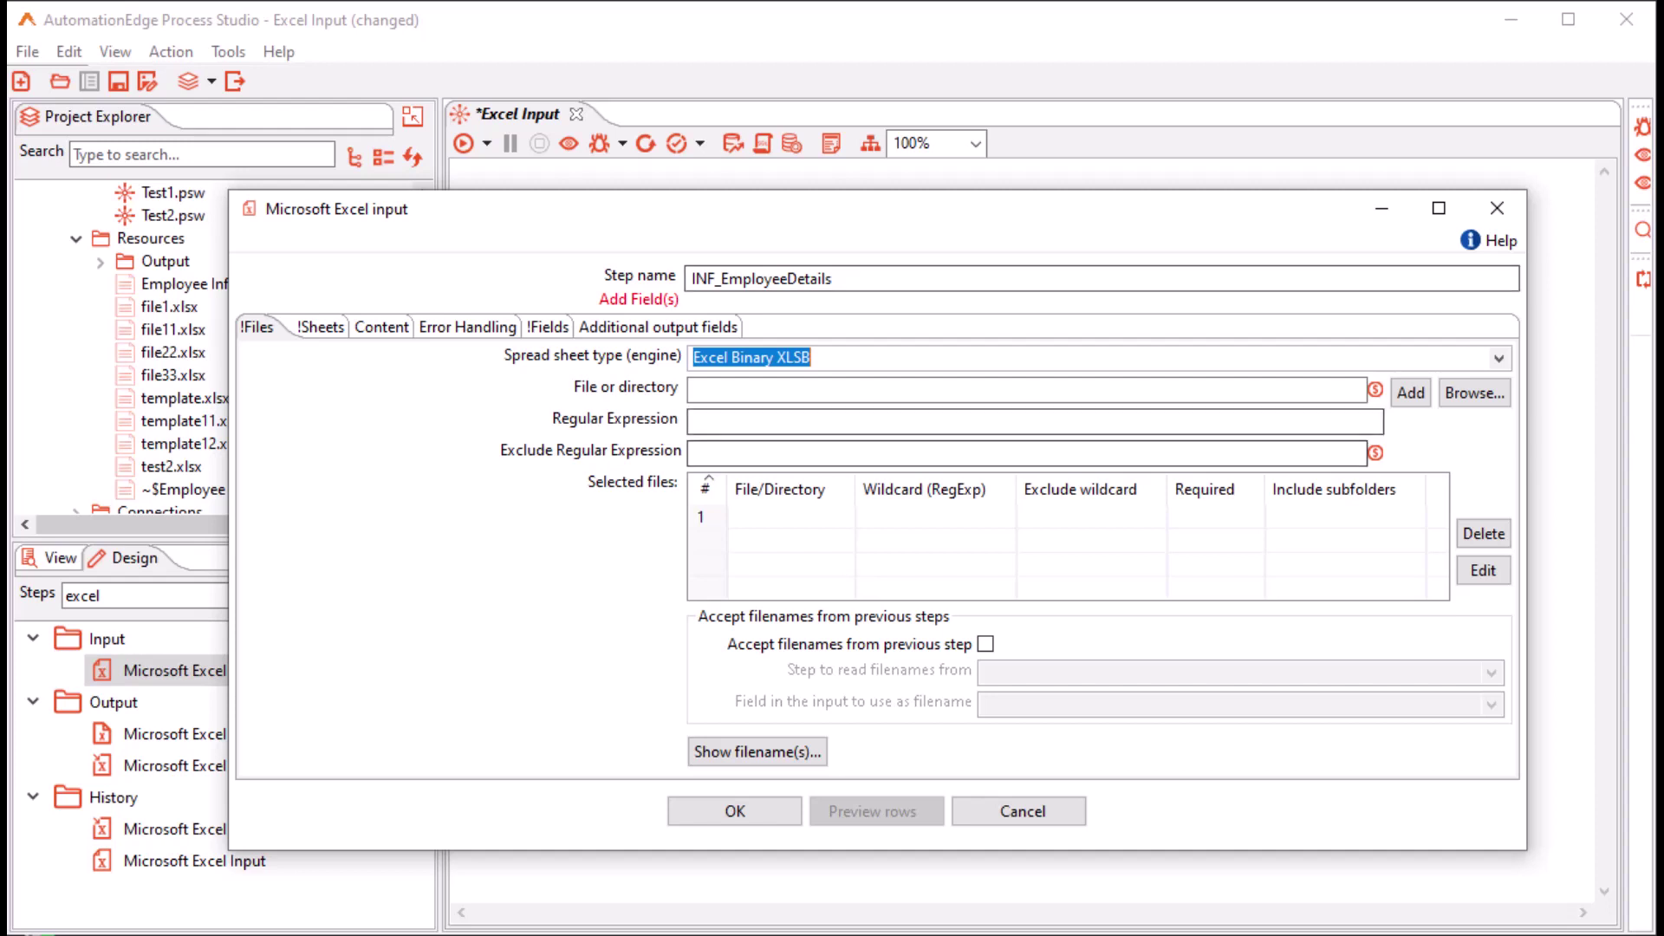
pyautogui.hotkey('alt', 'Down')
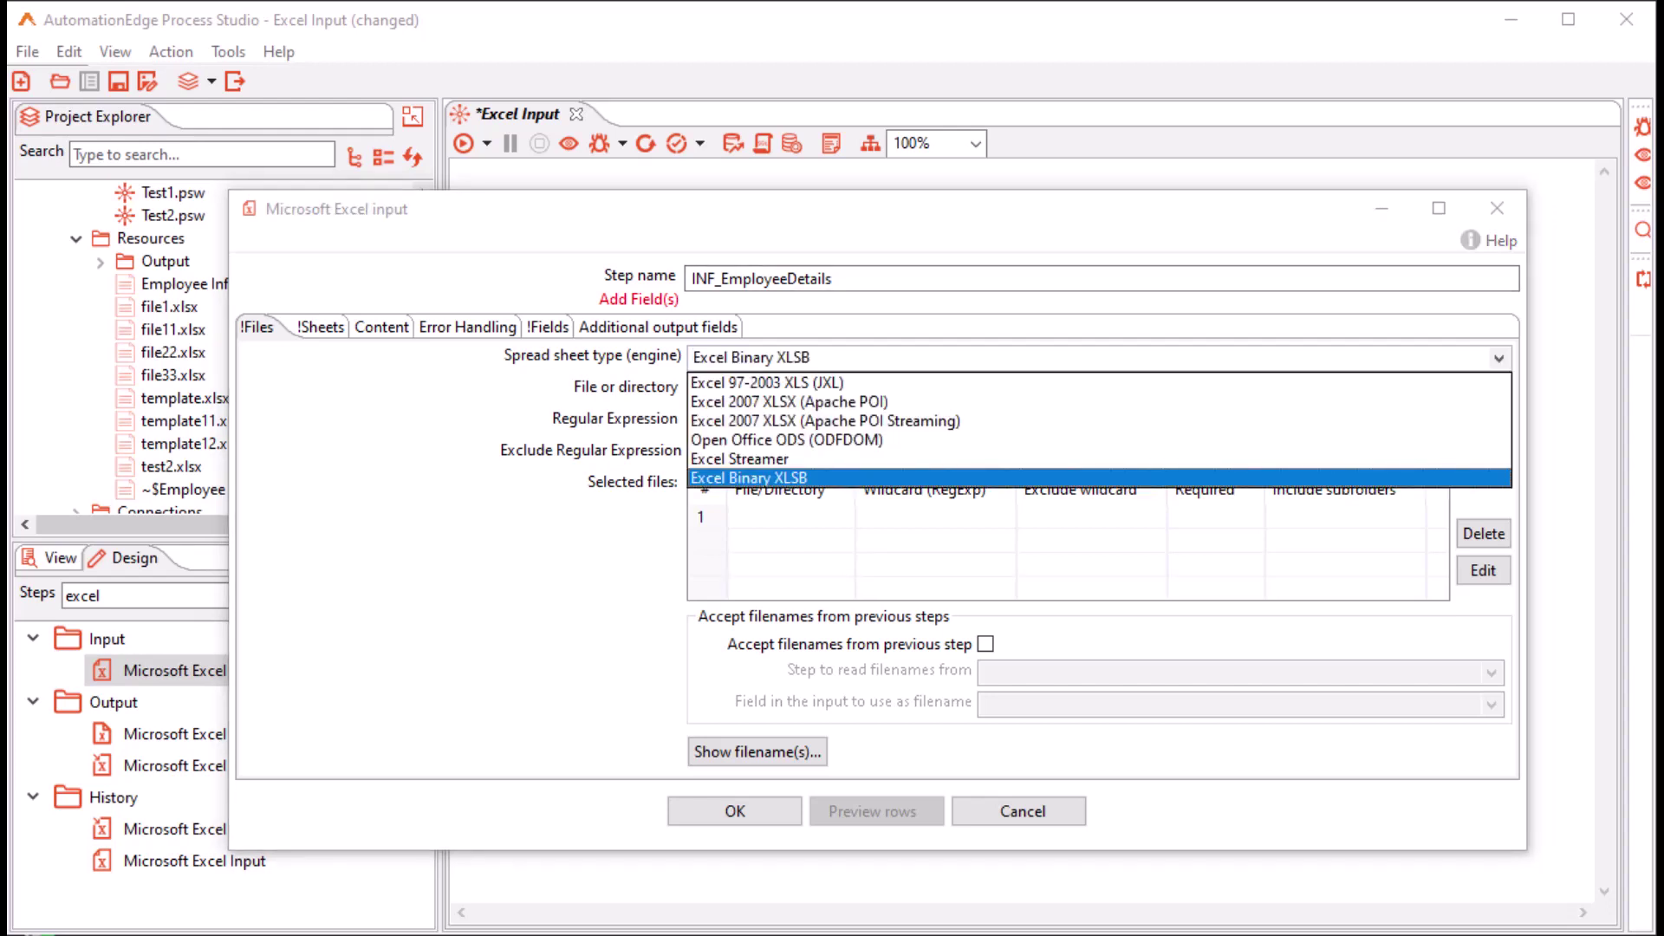
pyautogui.click(789, 402)
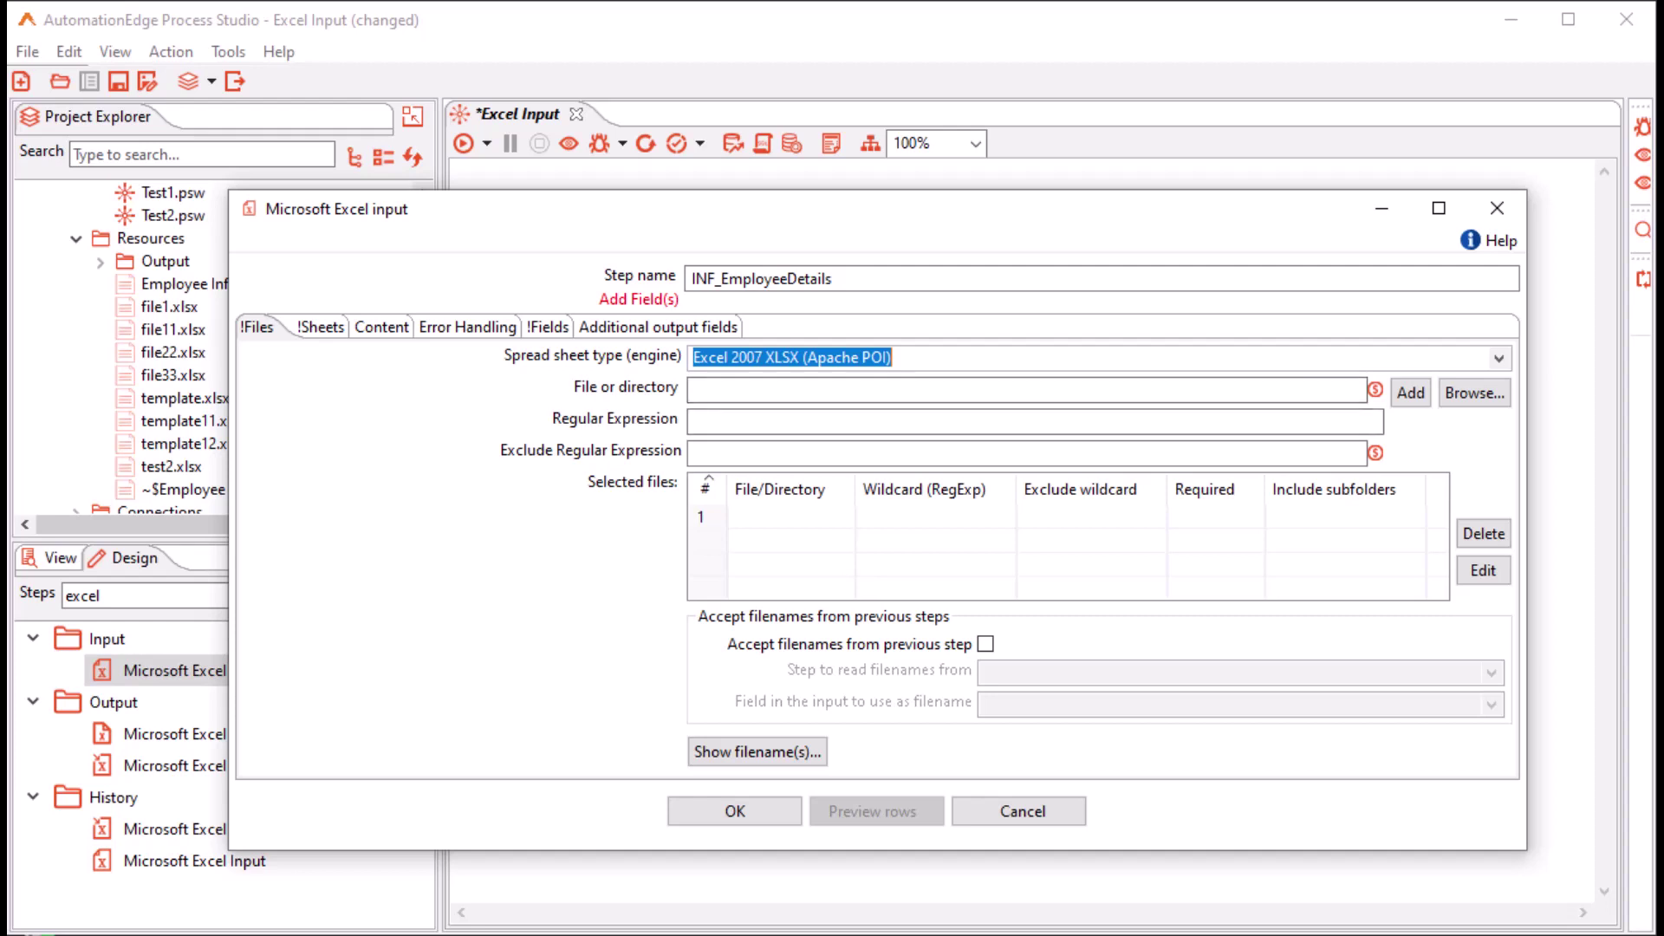
# Add file11.xlsx, file22.xlsx and file33.xlsx from the Excel Template folder to the selected files
pyautogui.click(1474, 393)
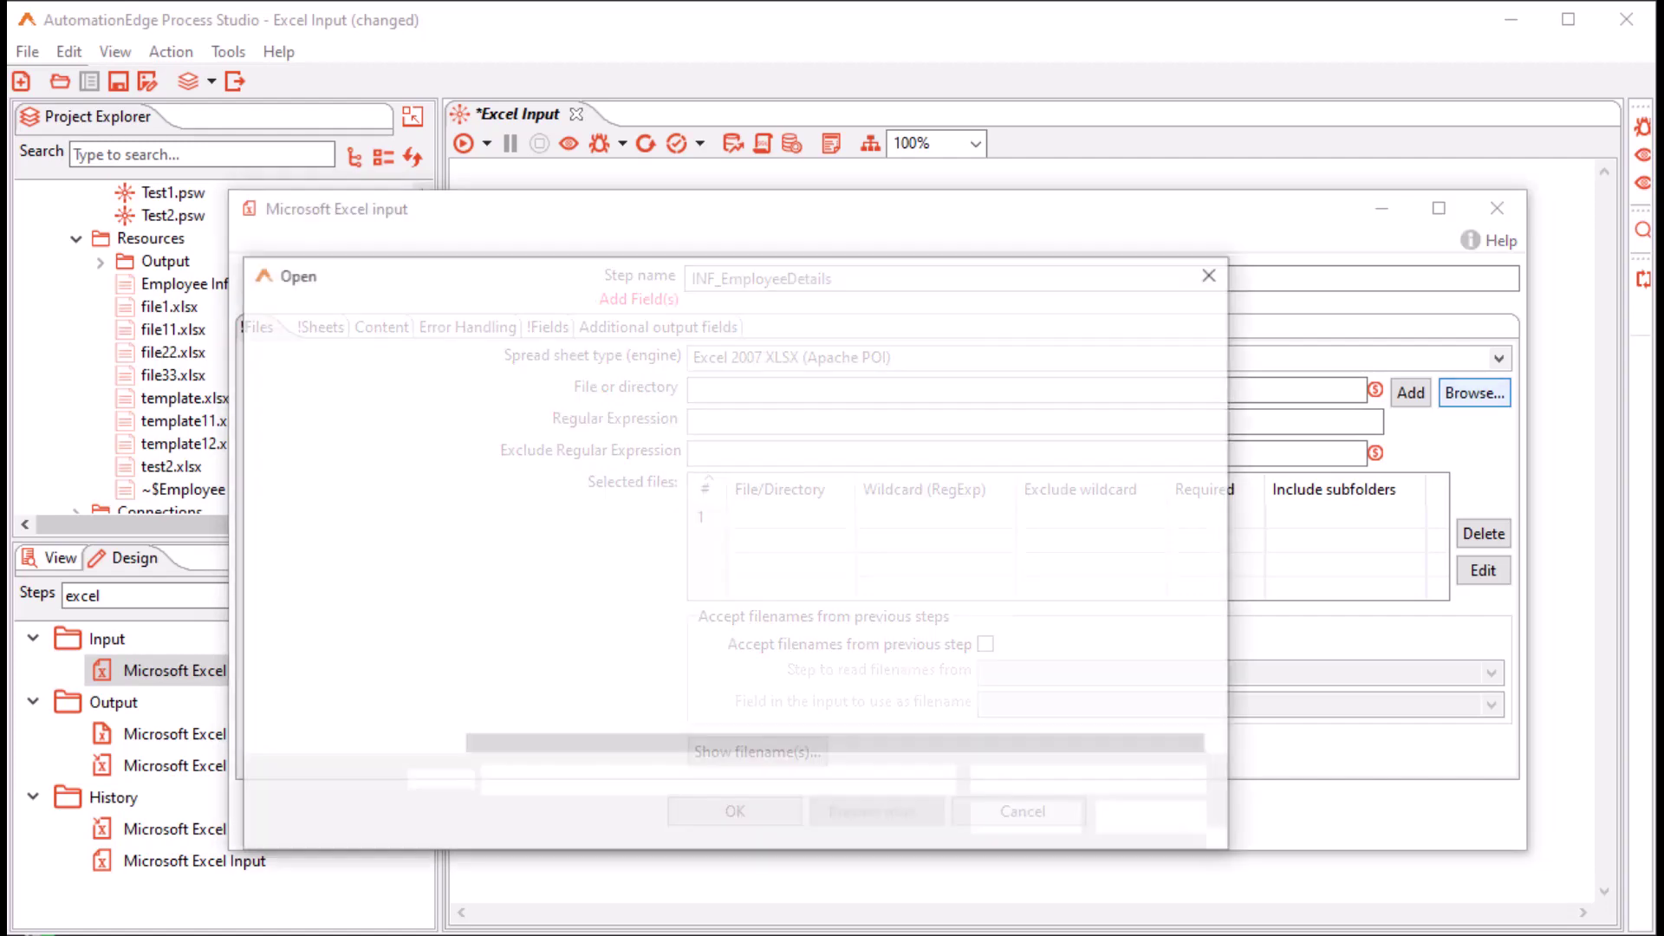
pyautogui.doubleClick(1088, 546)
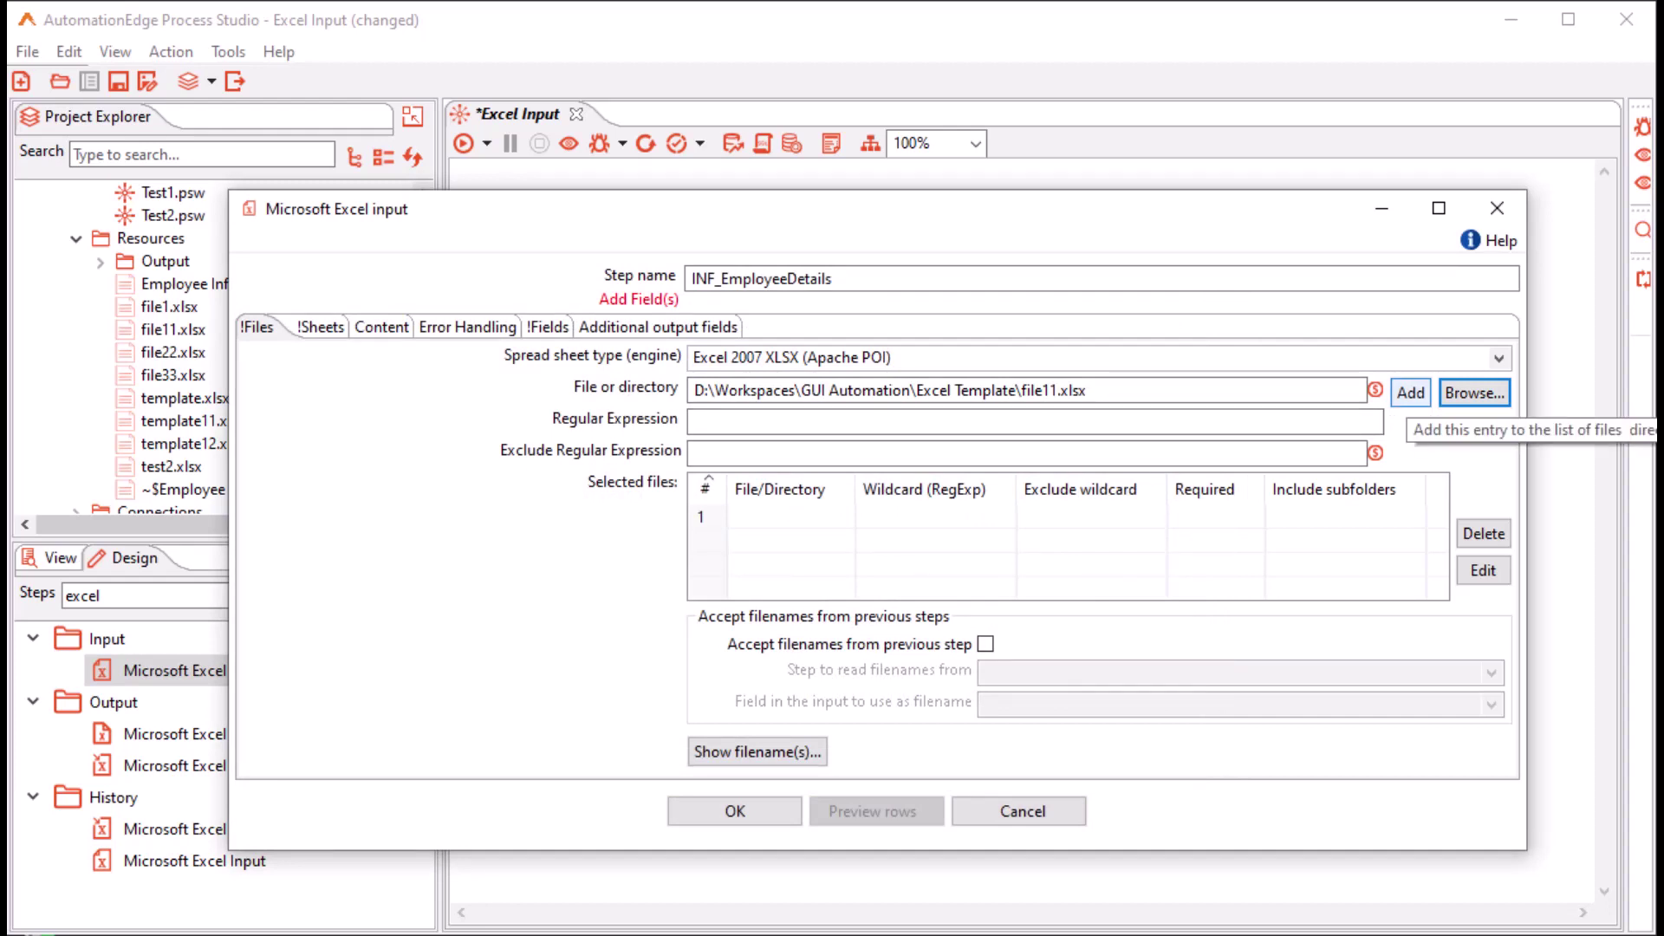
pyautogui.click(1409, 393)
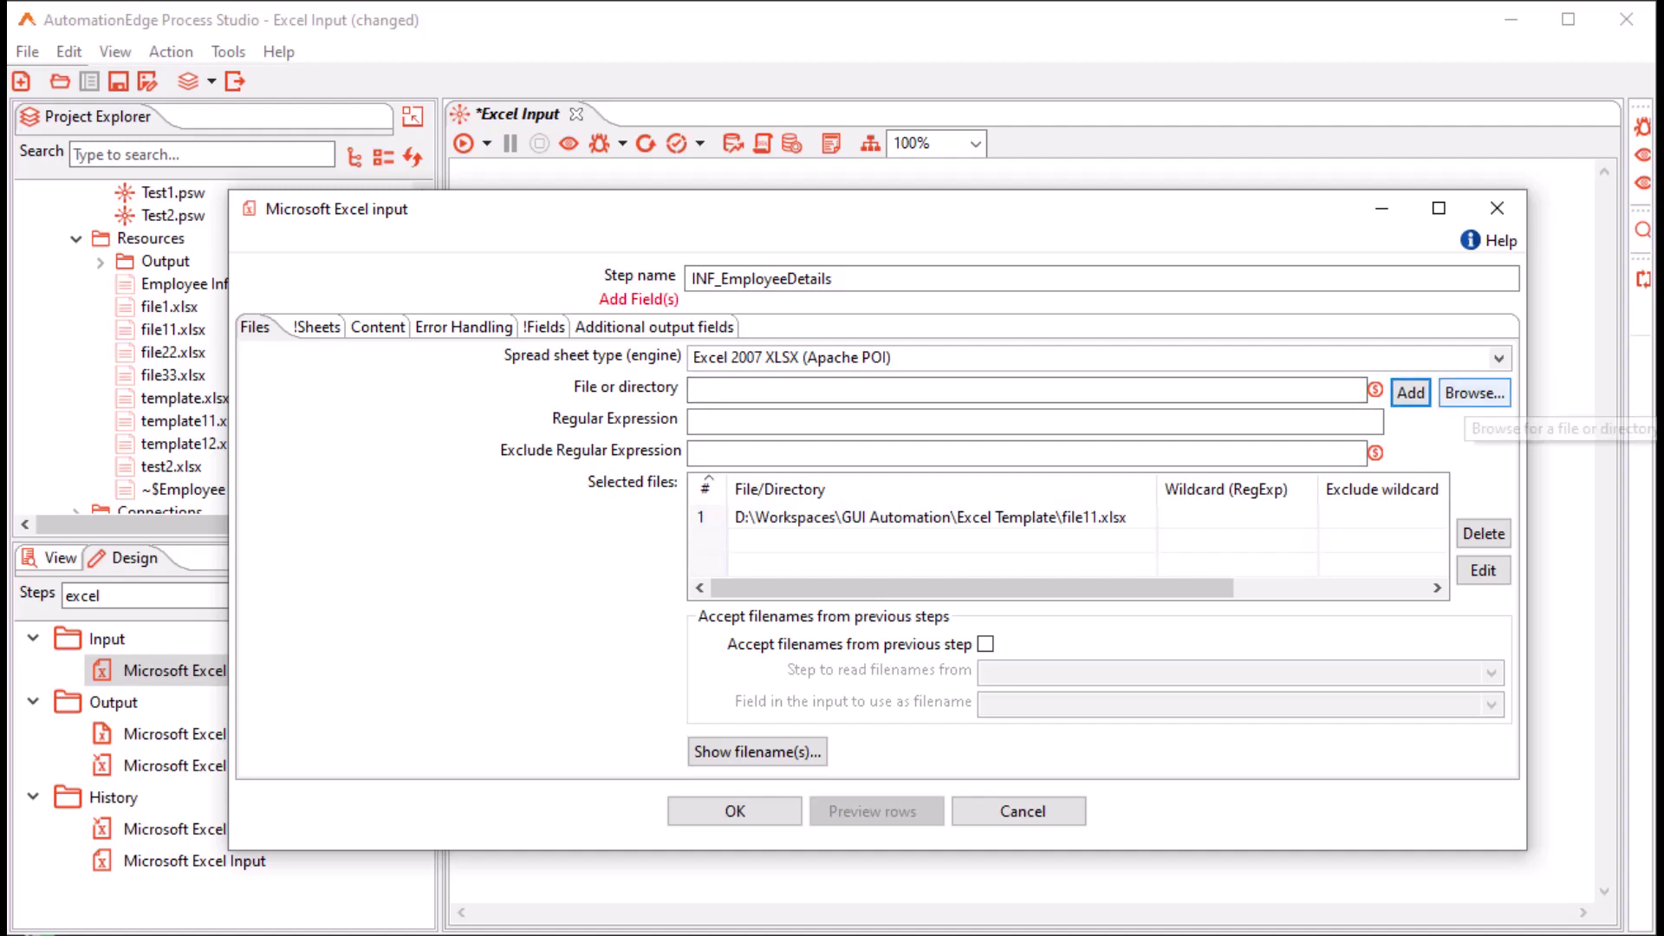
pyautogui.click(1474, 392)
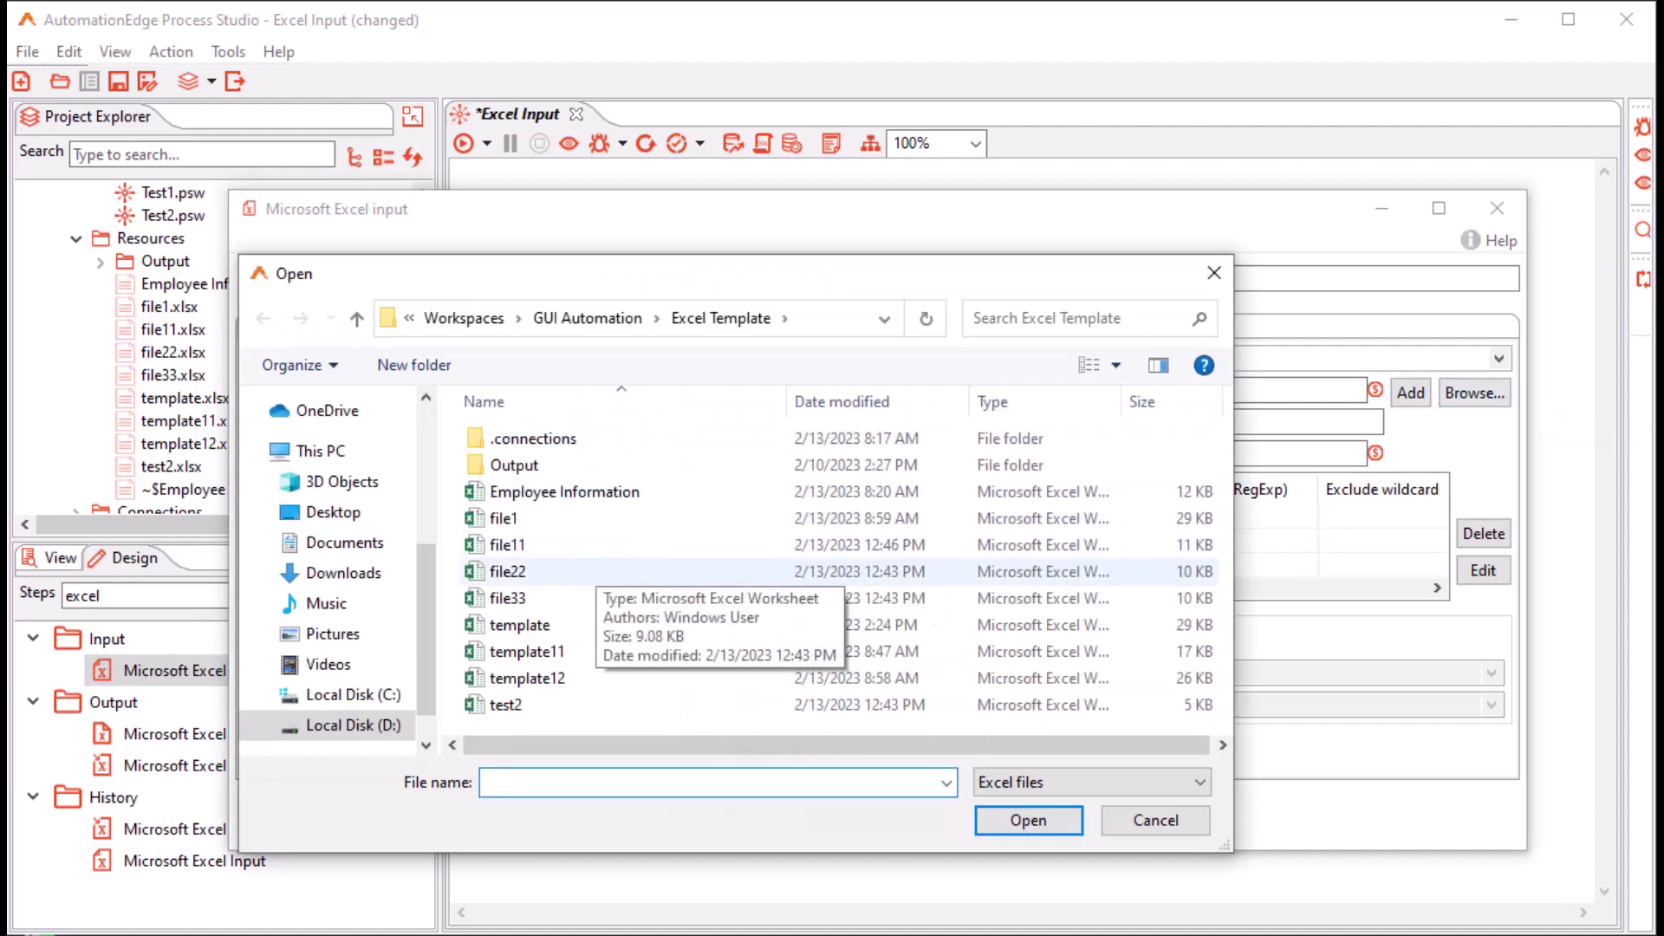
pyautogui.doubleClick(507, 571)
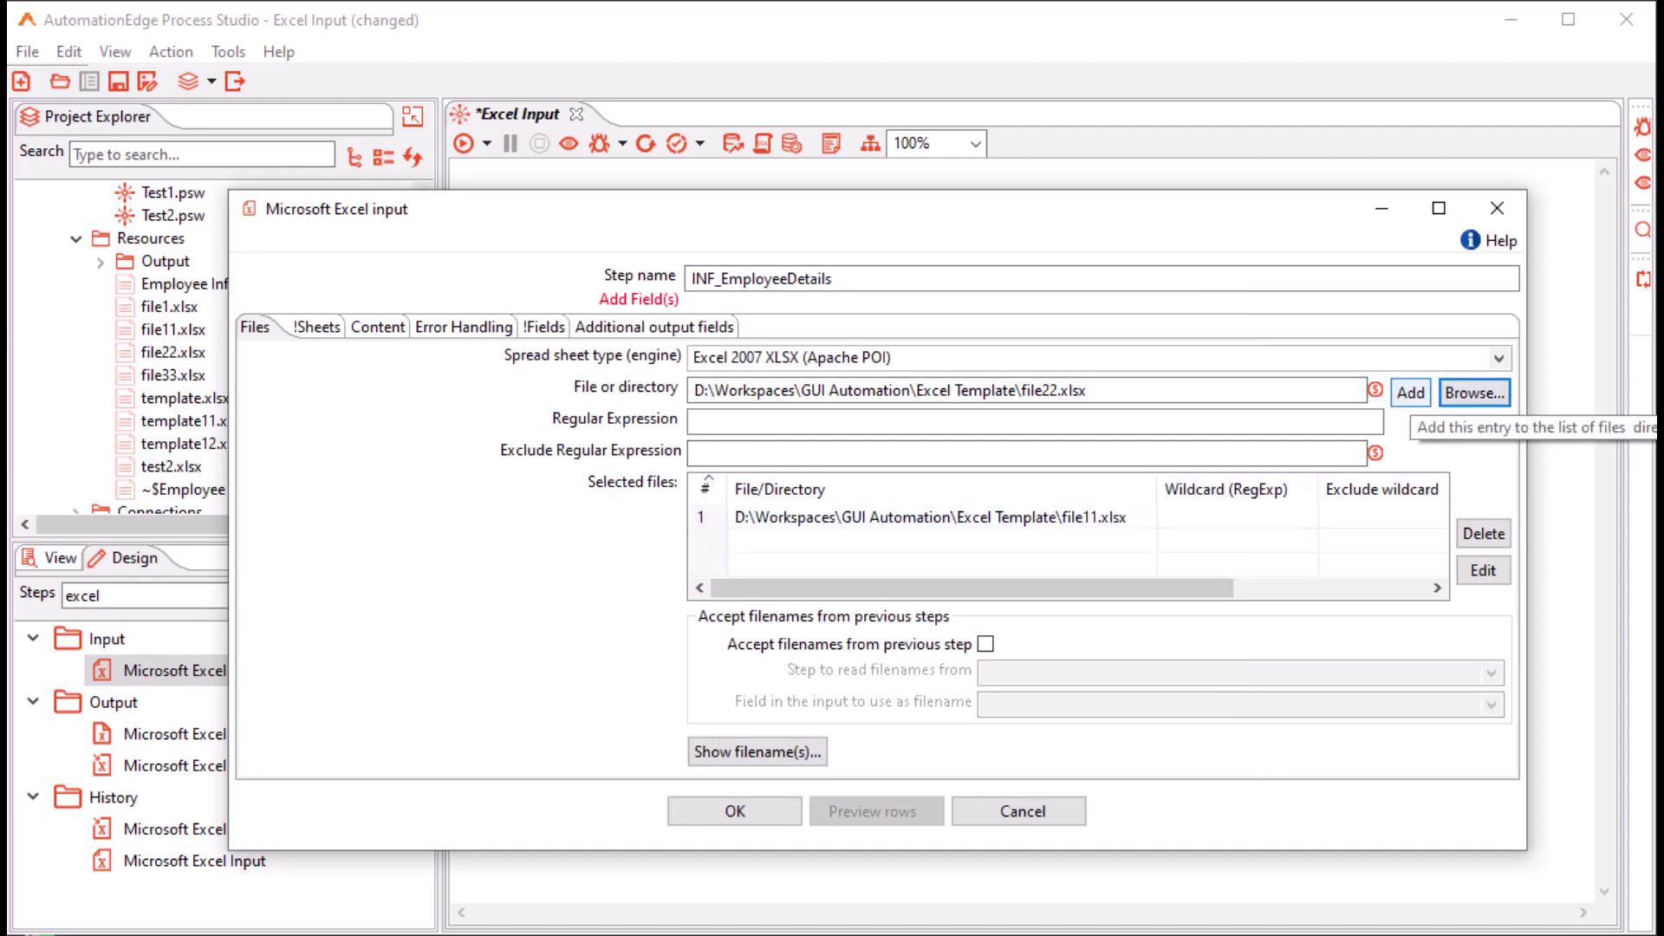
pyautogui.click(1410, 393)
pyautogui.press('Tab')
pyautogui.press('space')
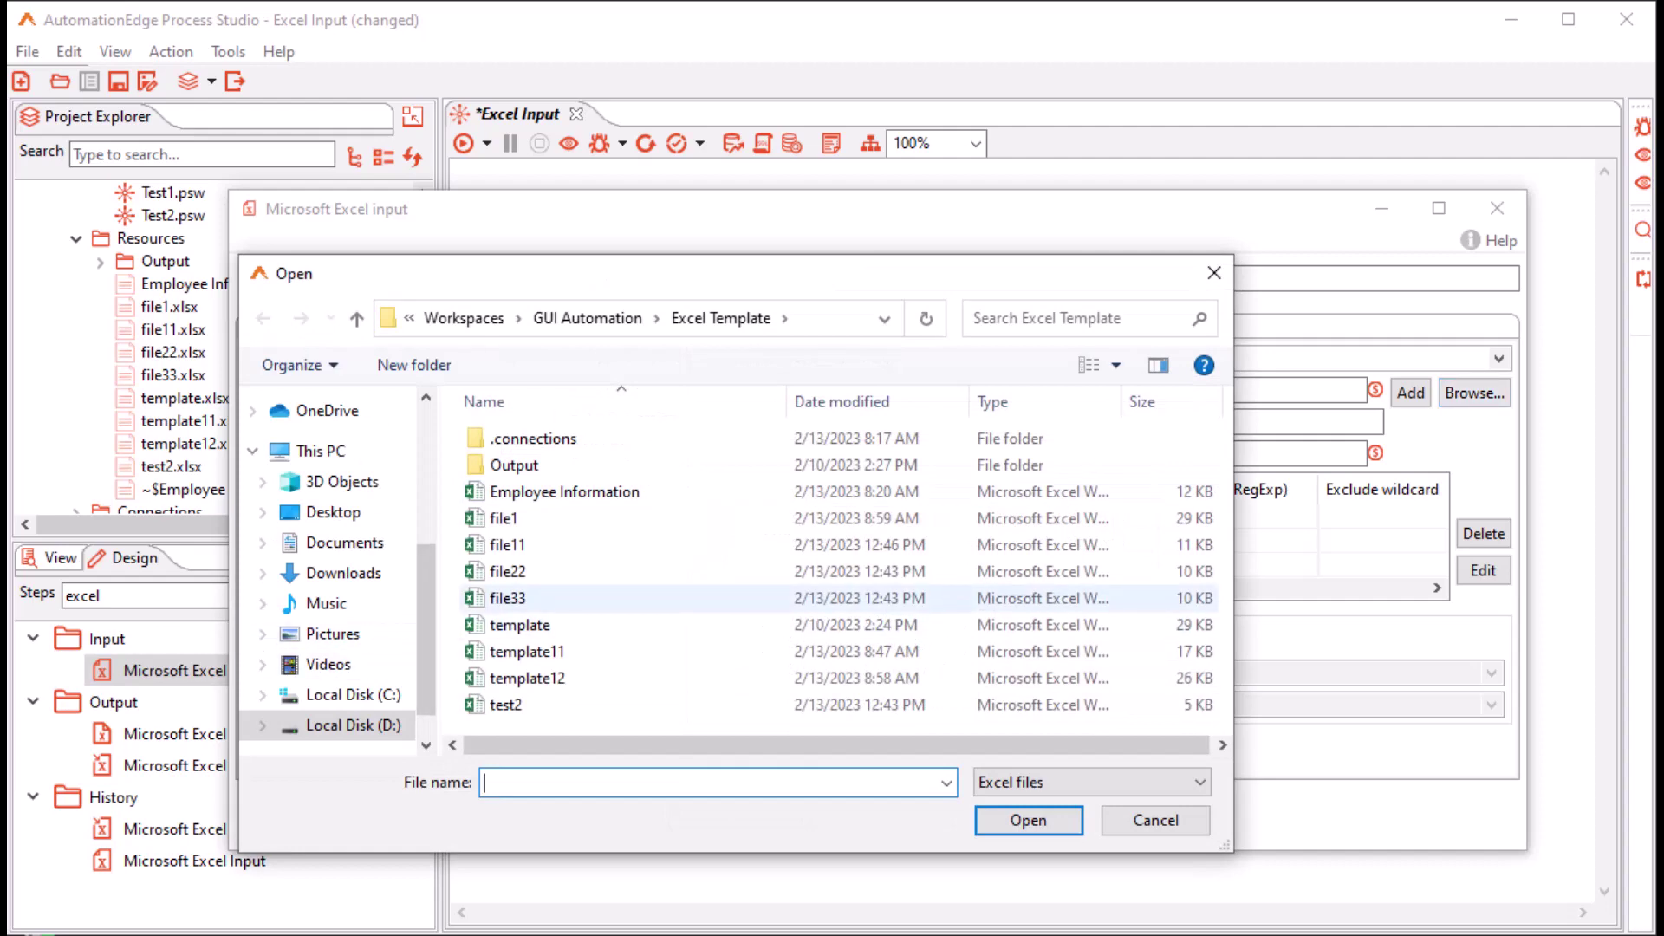
pyautogui.doubleClick(507, 598)
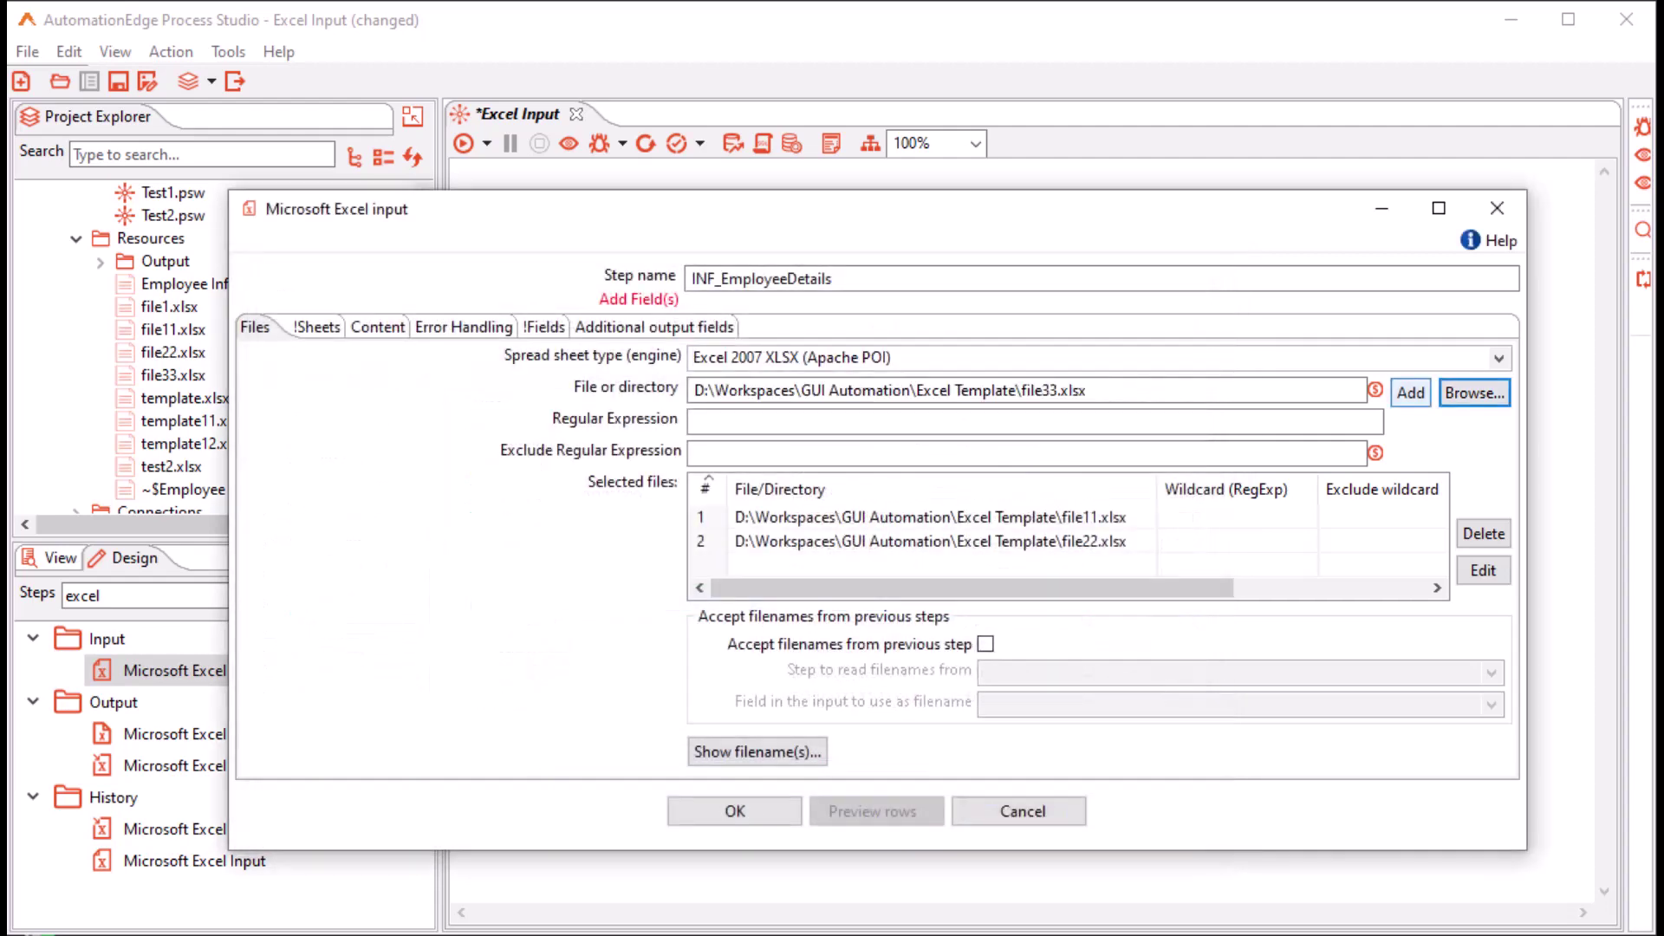
pyautogui.click(1410, 393)
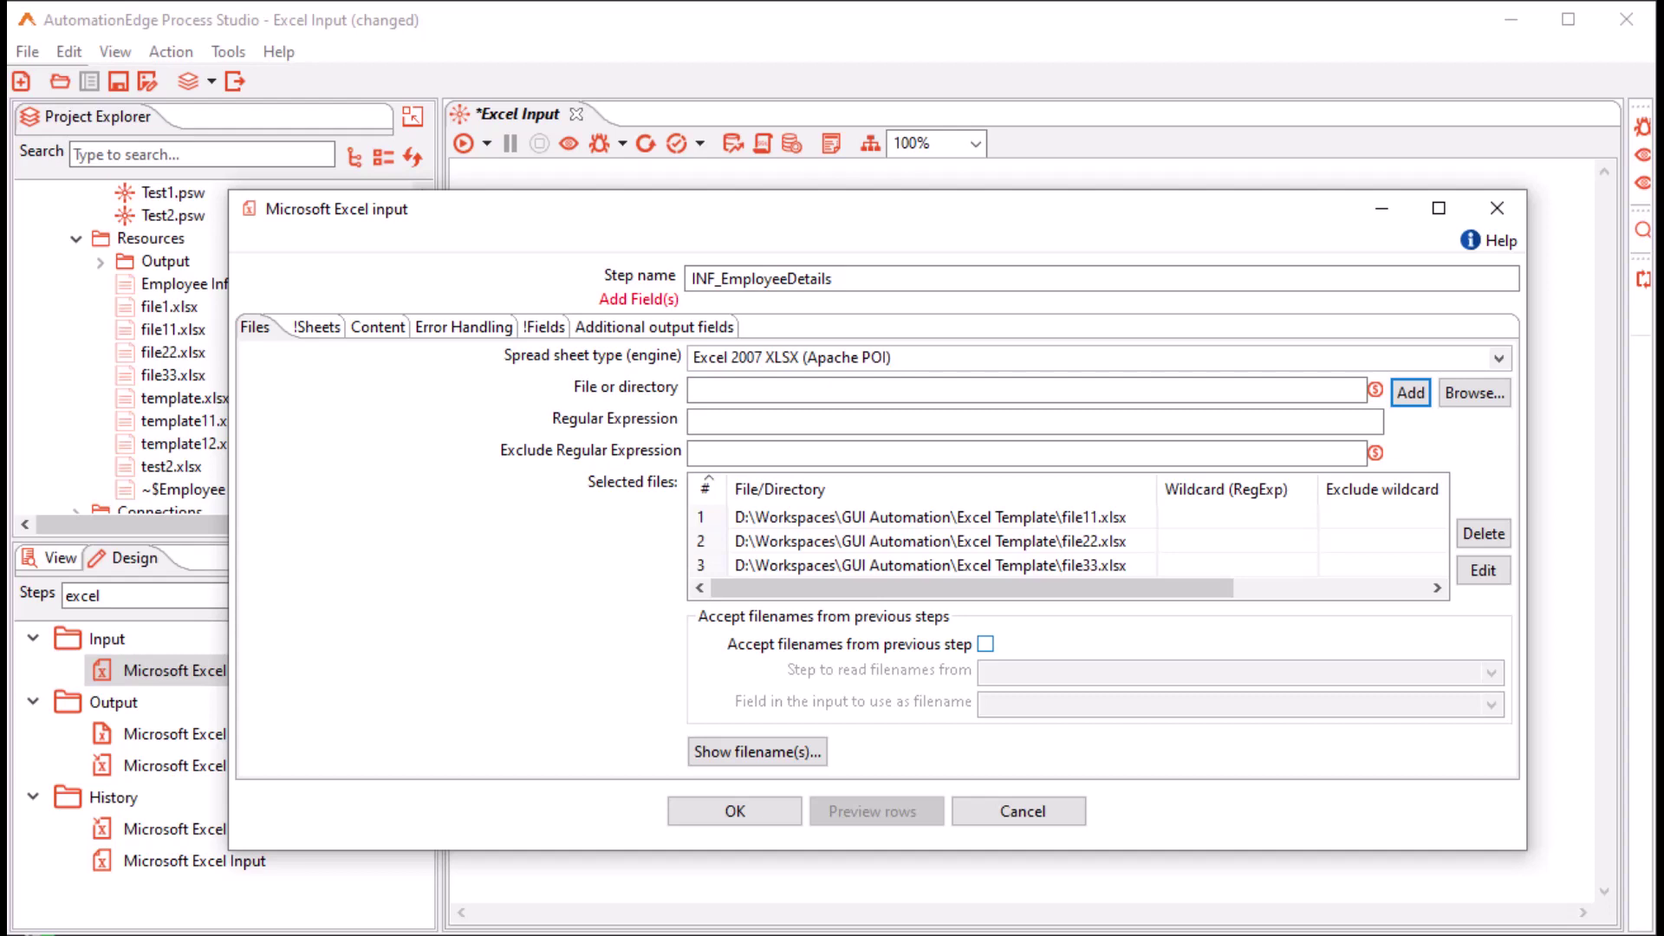
# Remove all three workbook entries from the selected files, starting with file11.xlsx
pyautogui.click(867, 516)
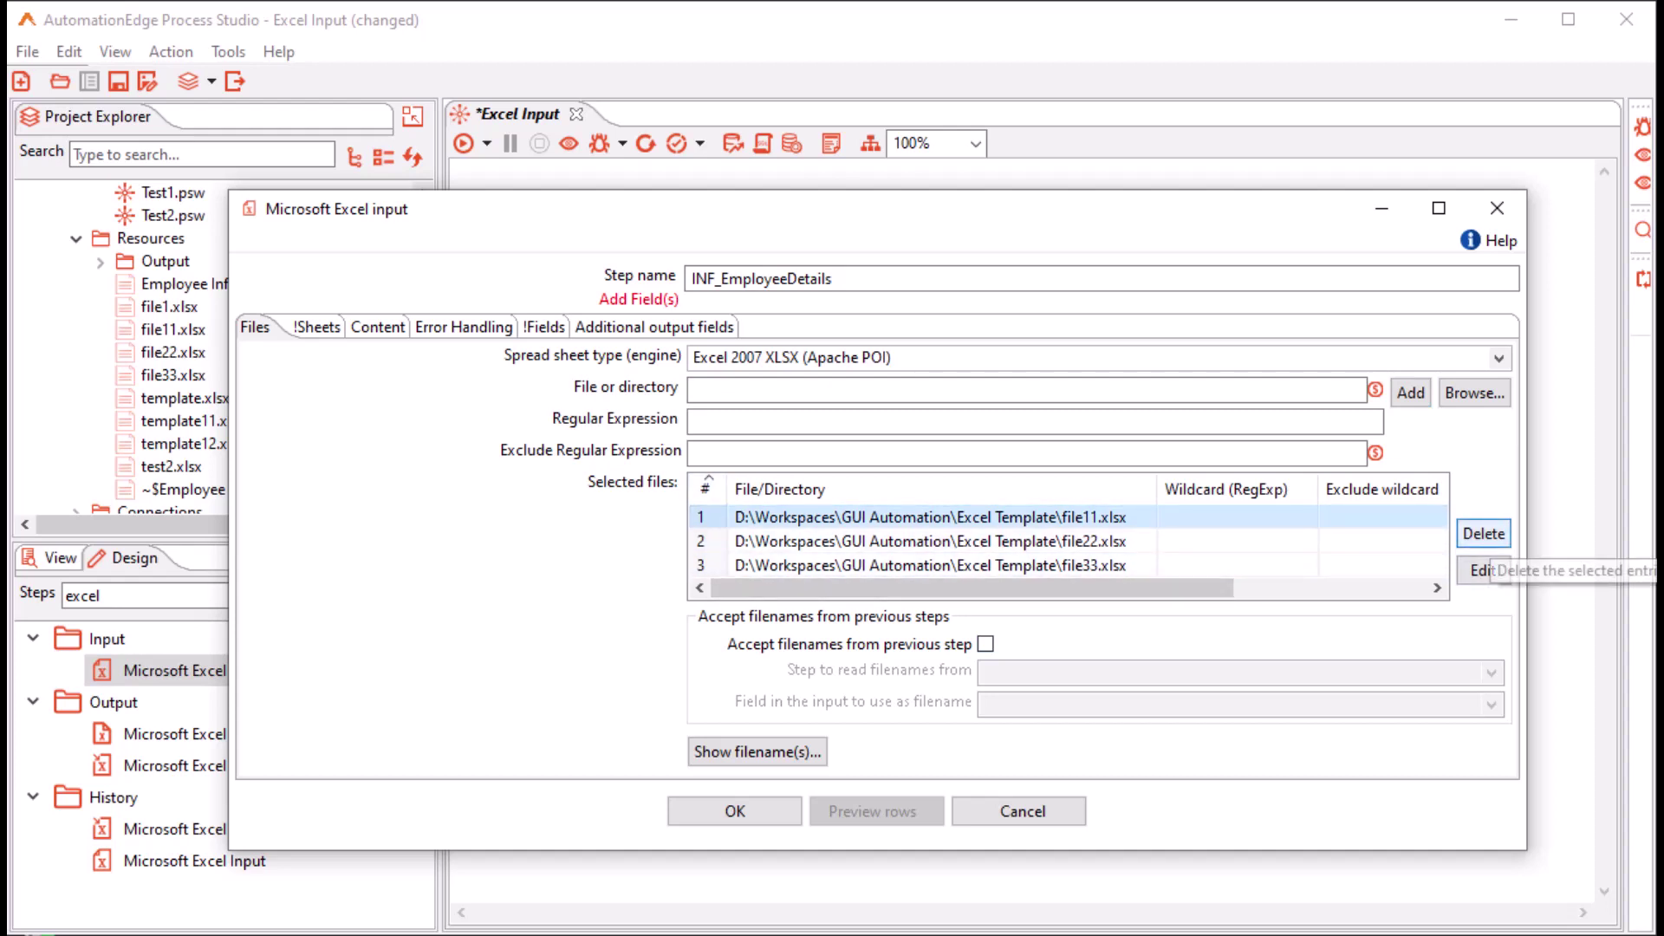
pyautogui.click(1484, 534)
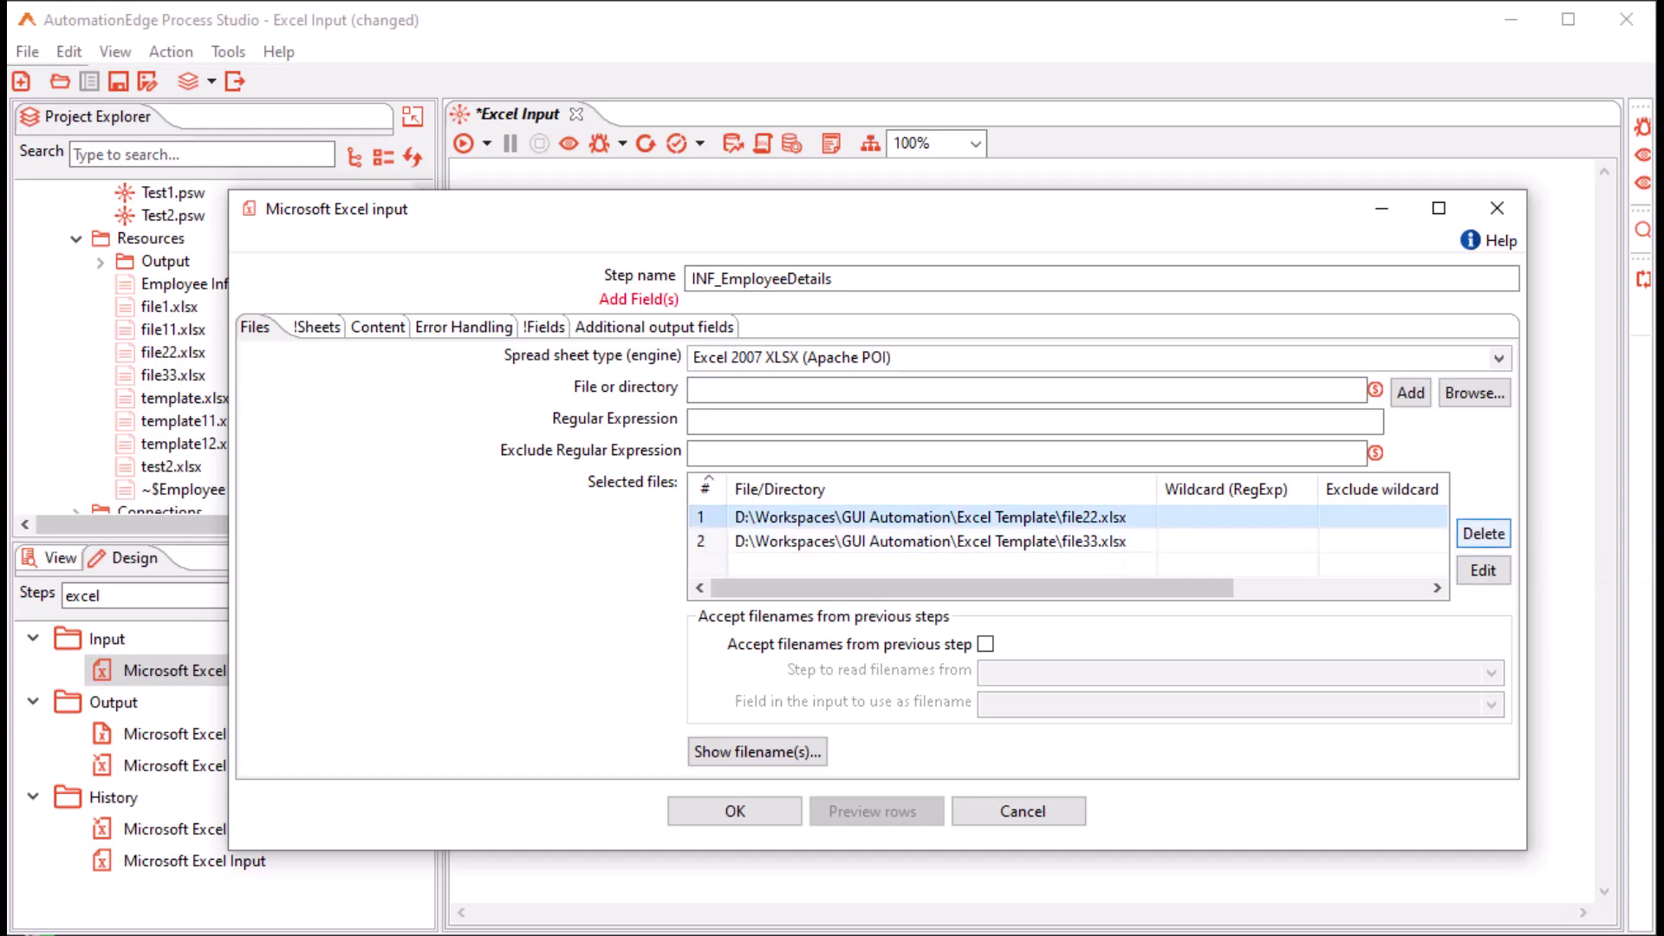
pyautogui.click(1484, 534)
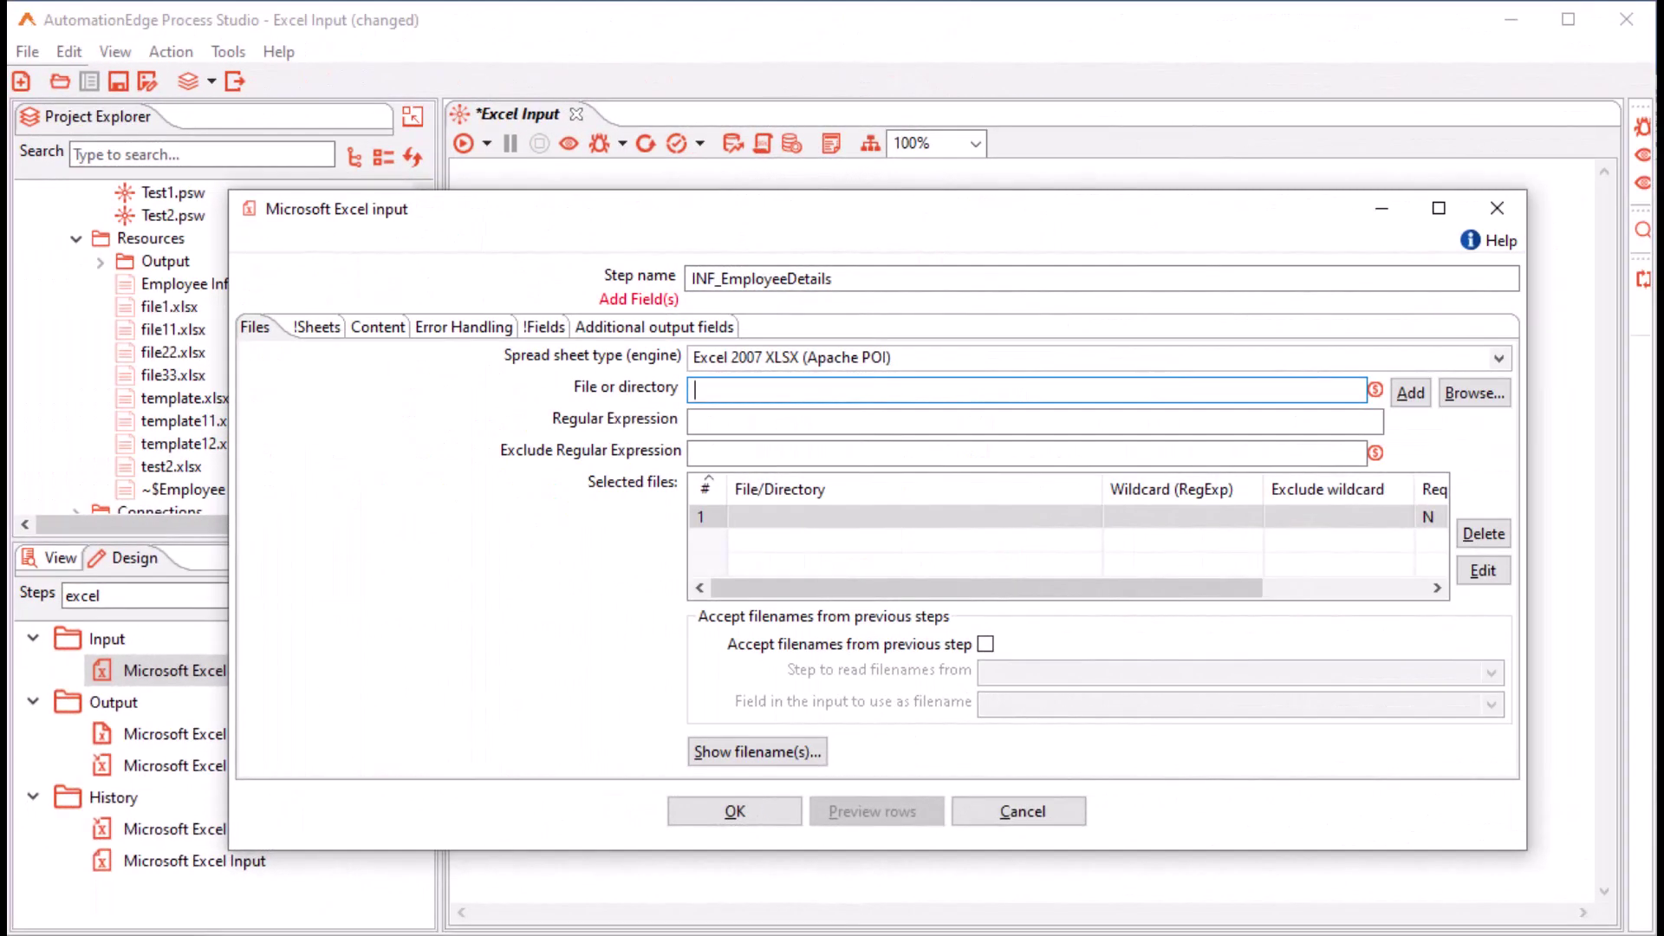
# Add the directory D:\Workspaces\GUI Automation\Excel Input\Input with regular expression .*(\.xlsx)$ to the selected files and check which filenames it reads
pyautogui.write('D:\\Workspaces\\GUI Automation\\Excel Input\\Input')
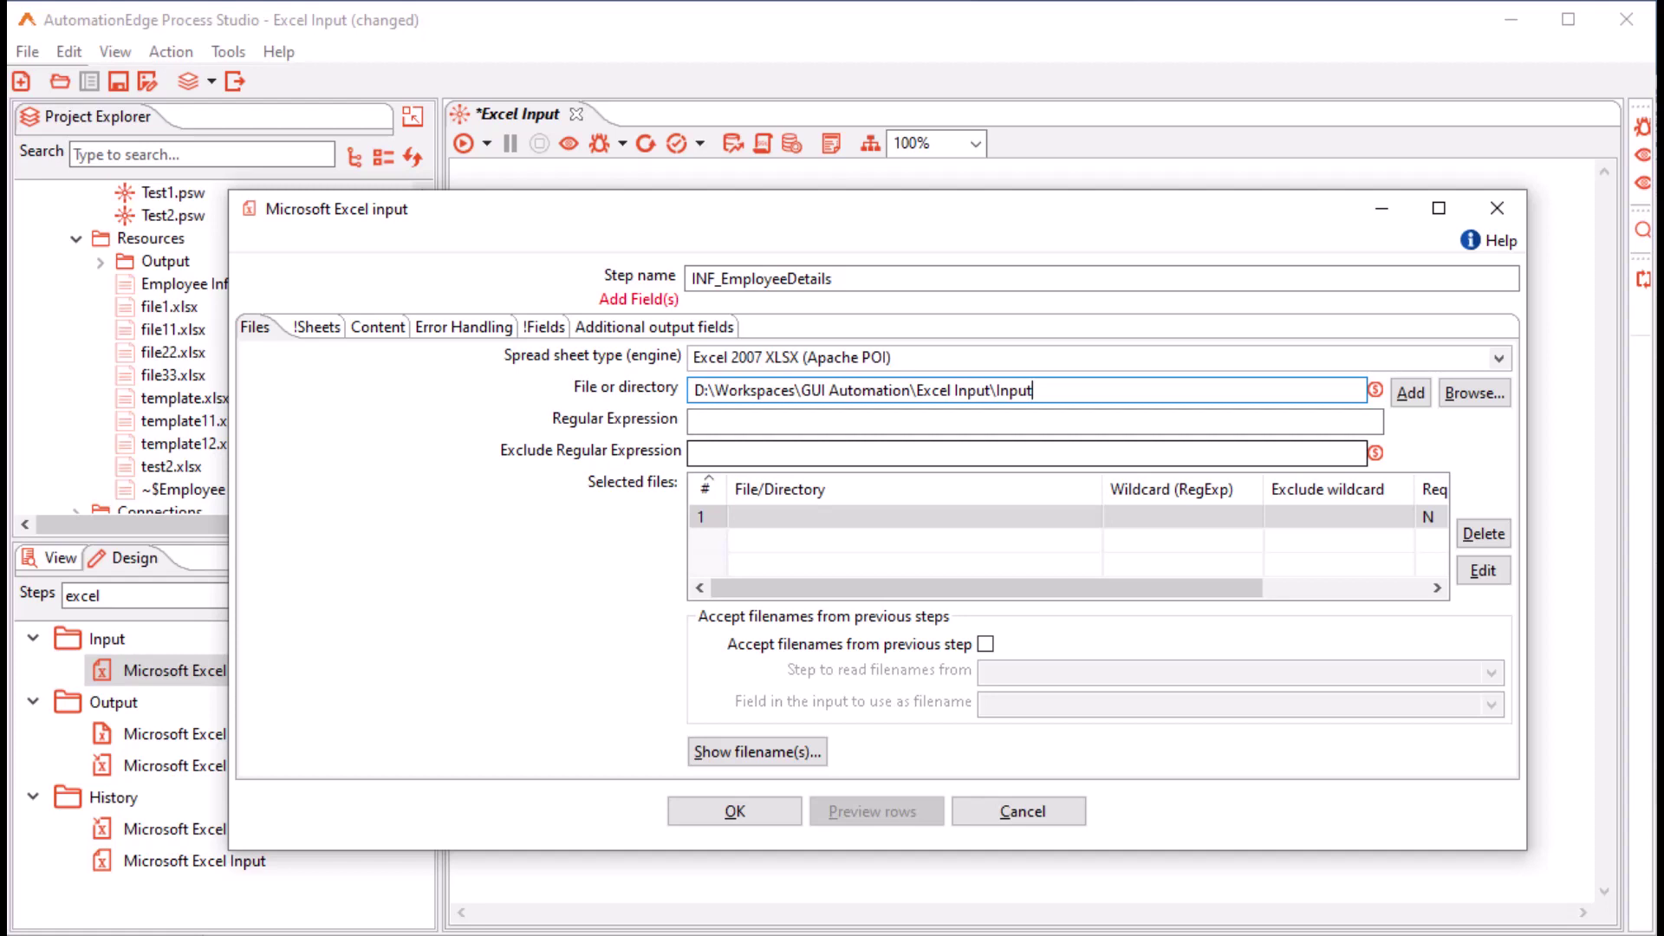
pyautogui.click(1034, 422)
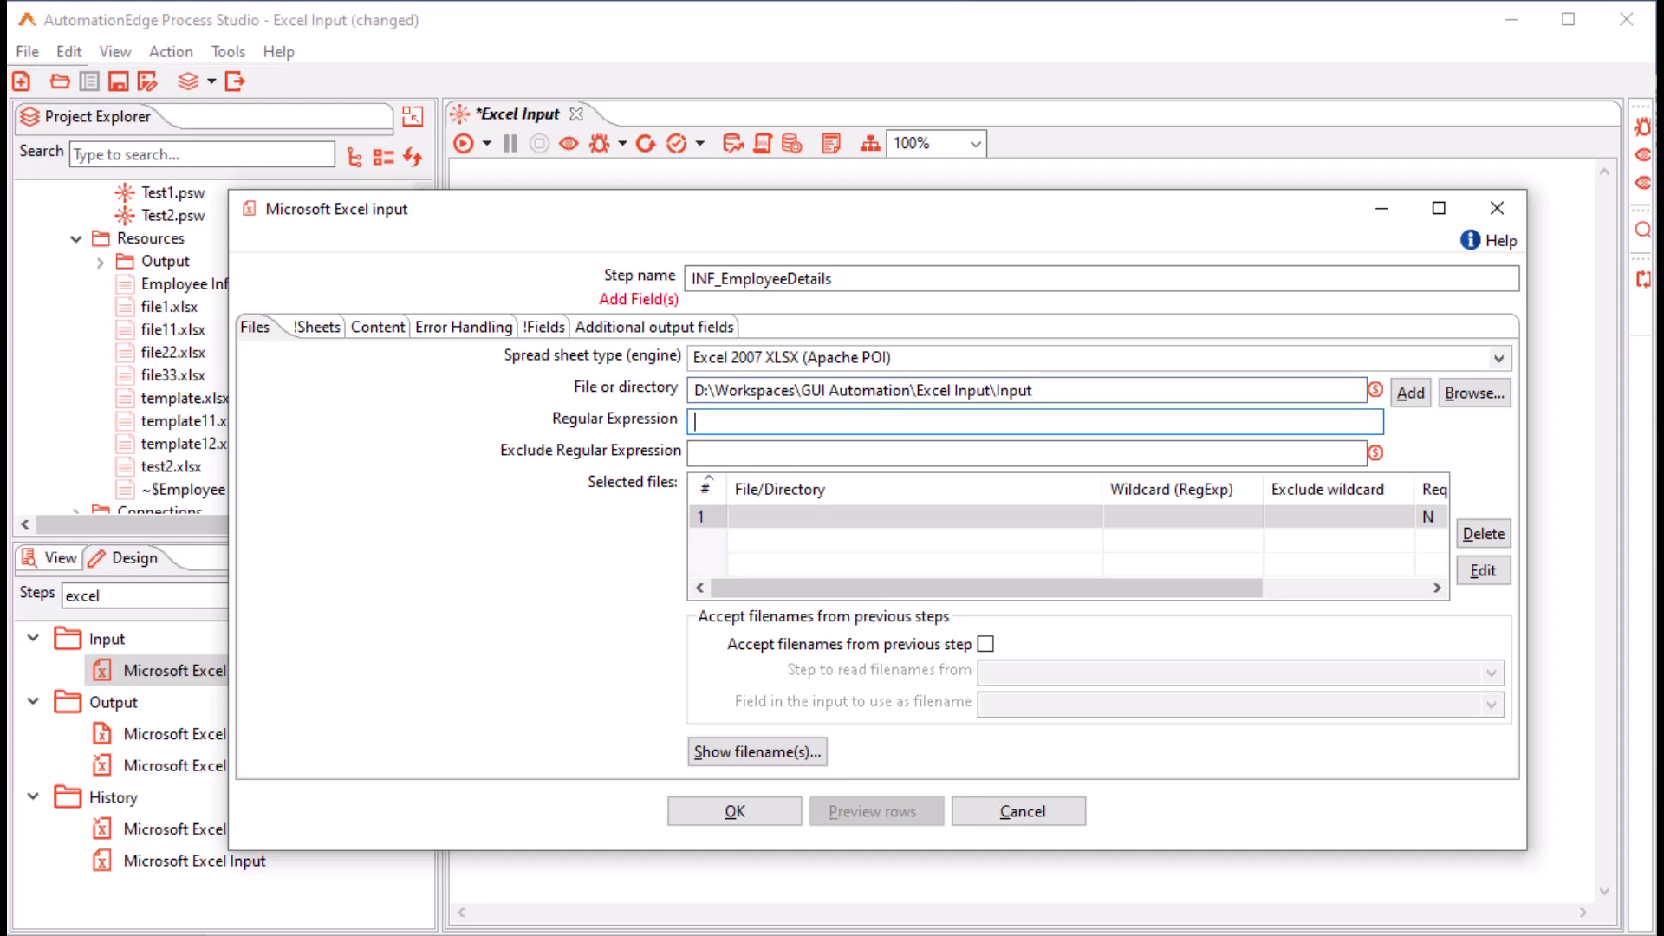
pyautogui.write('.*(\\.xlsx)$')
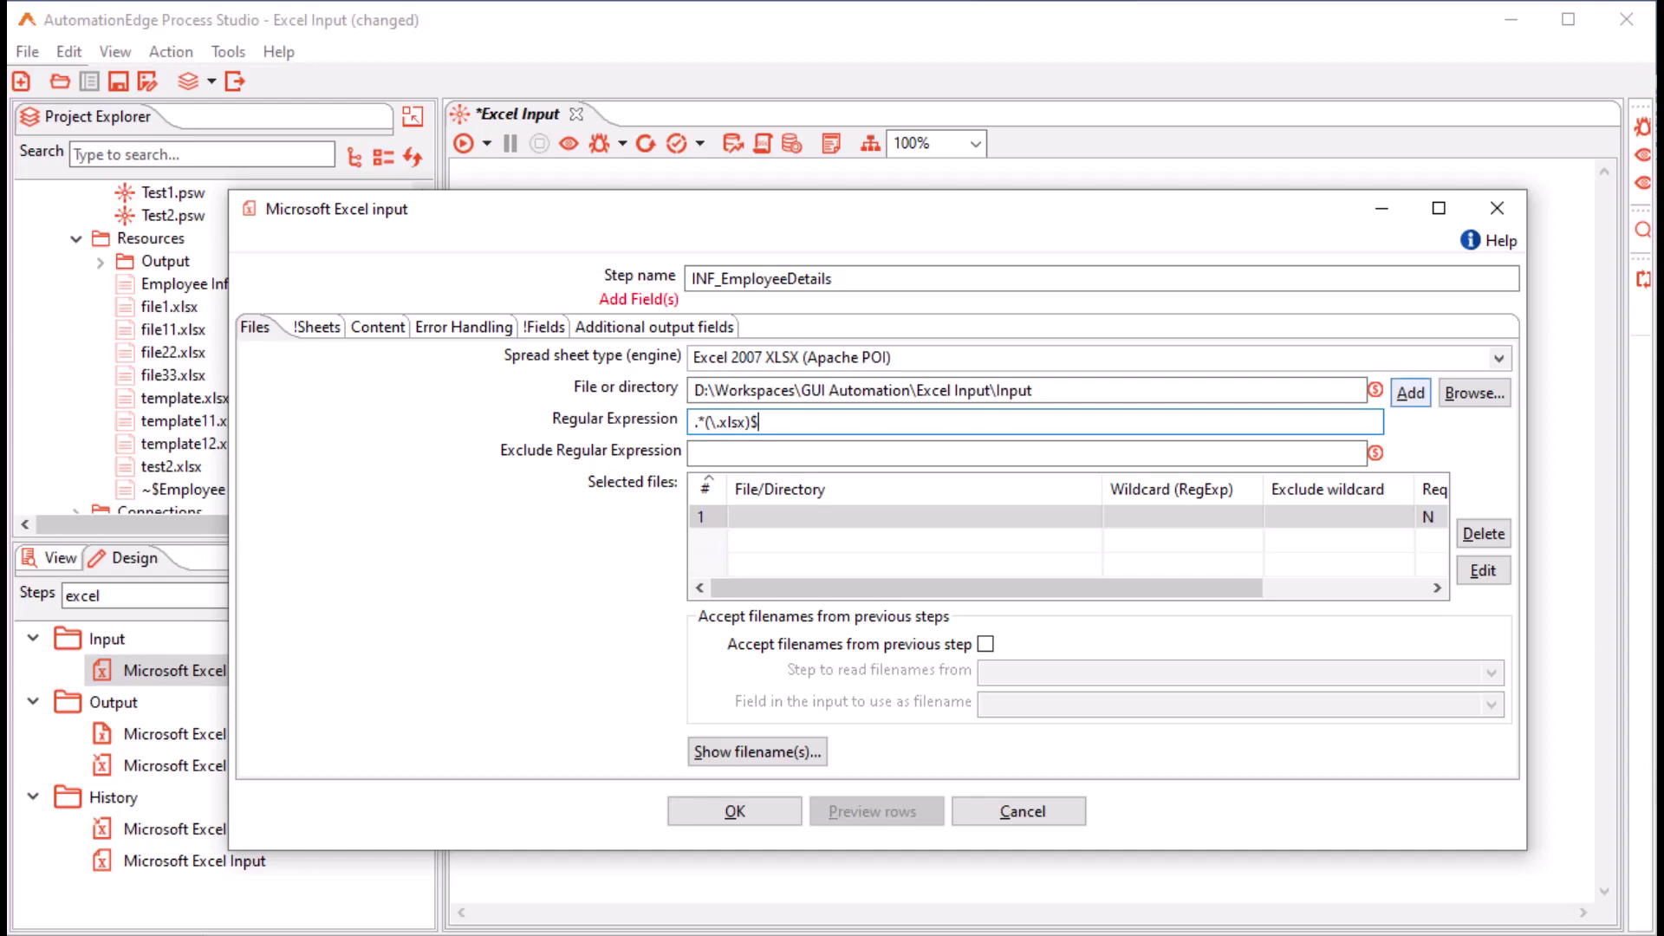
pyautogui.click(1410, 393)
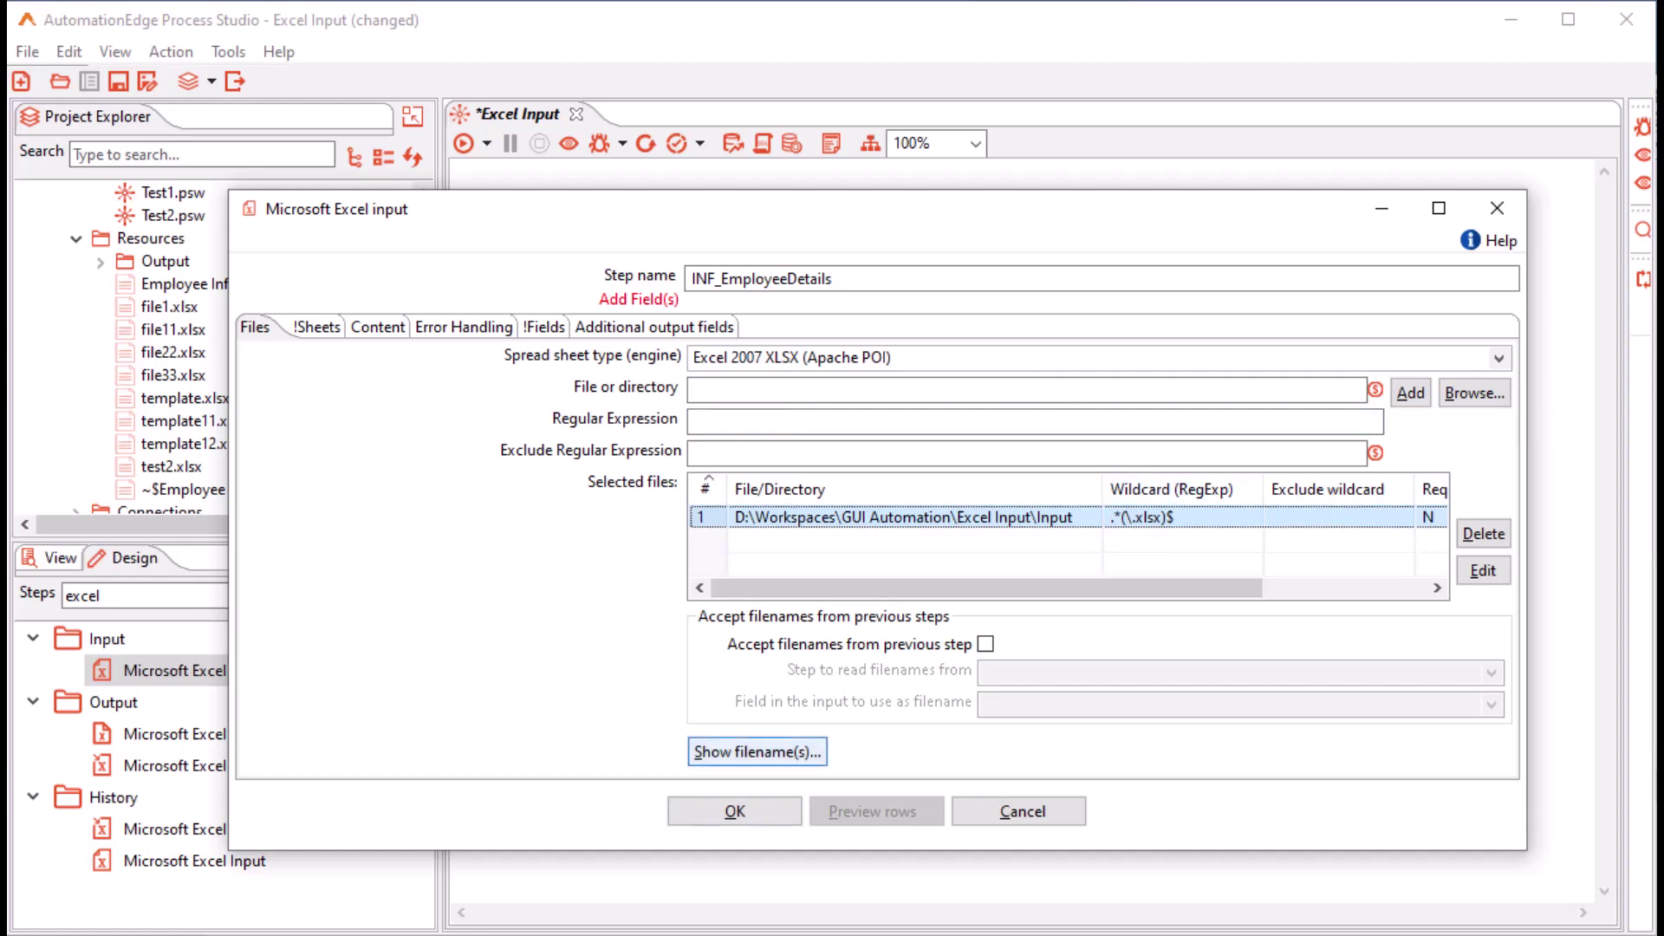
pyautogui.click(757, 752)
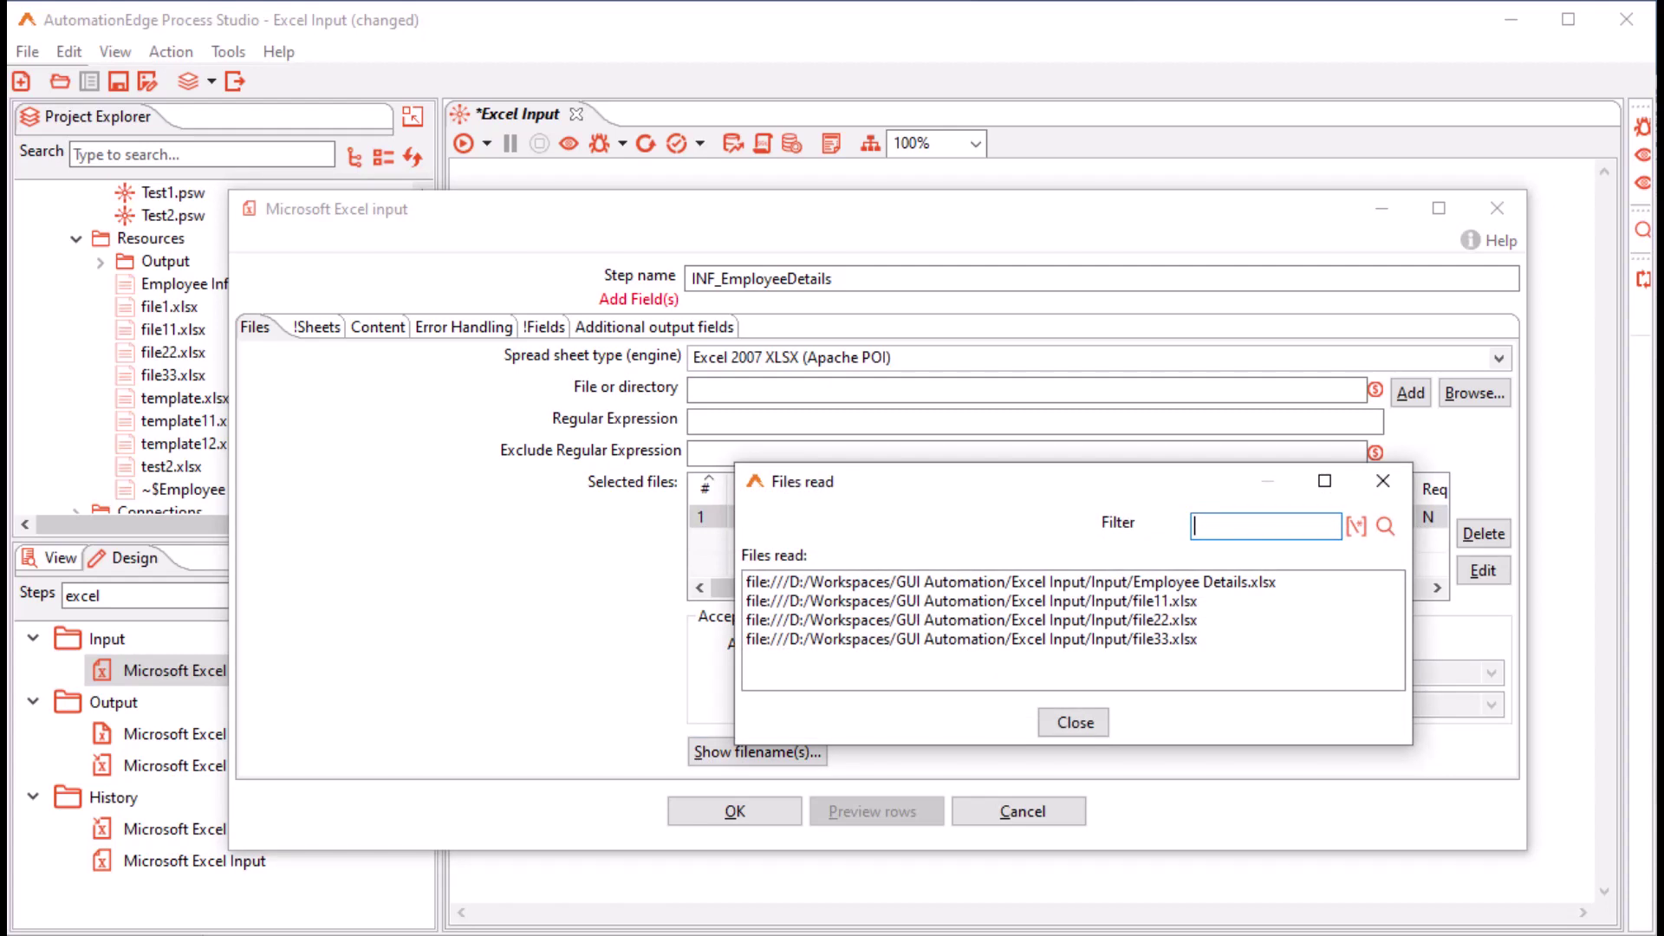
pyautogui.click(1075, 722)
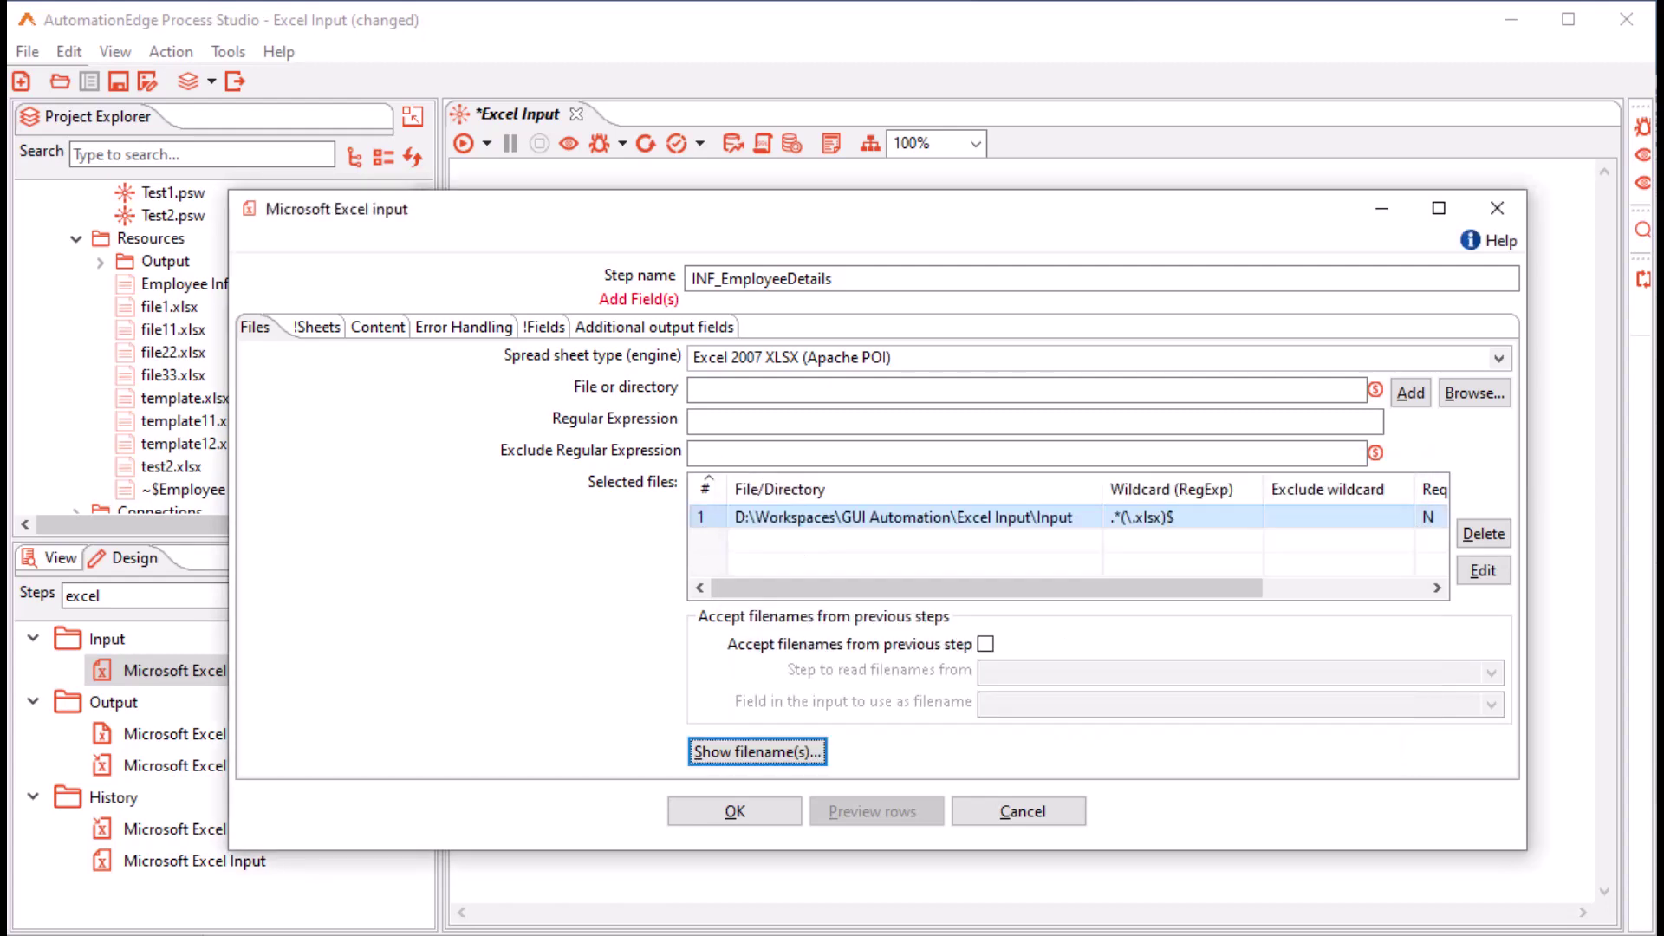
# Delete the Input directory entry with its .xlsx wildcard from the selected files
pyautogui.click(1178, 516)
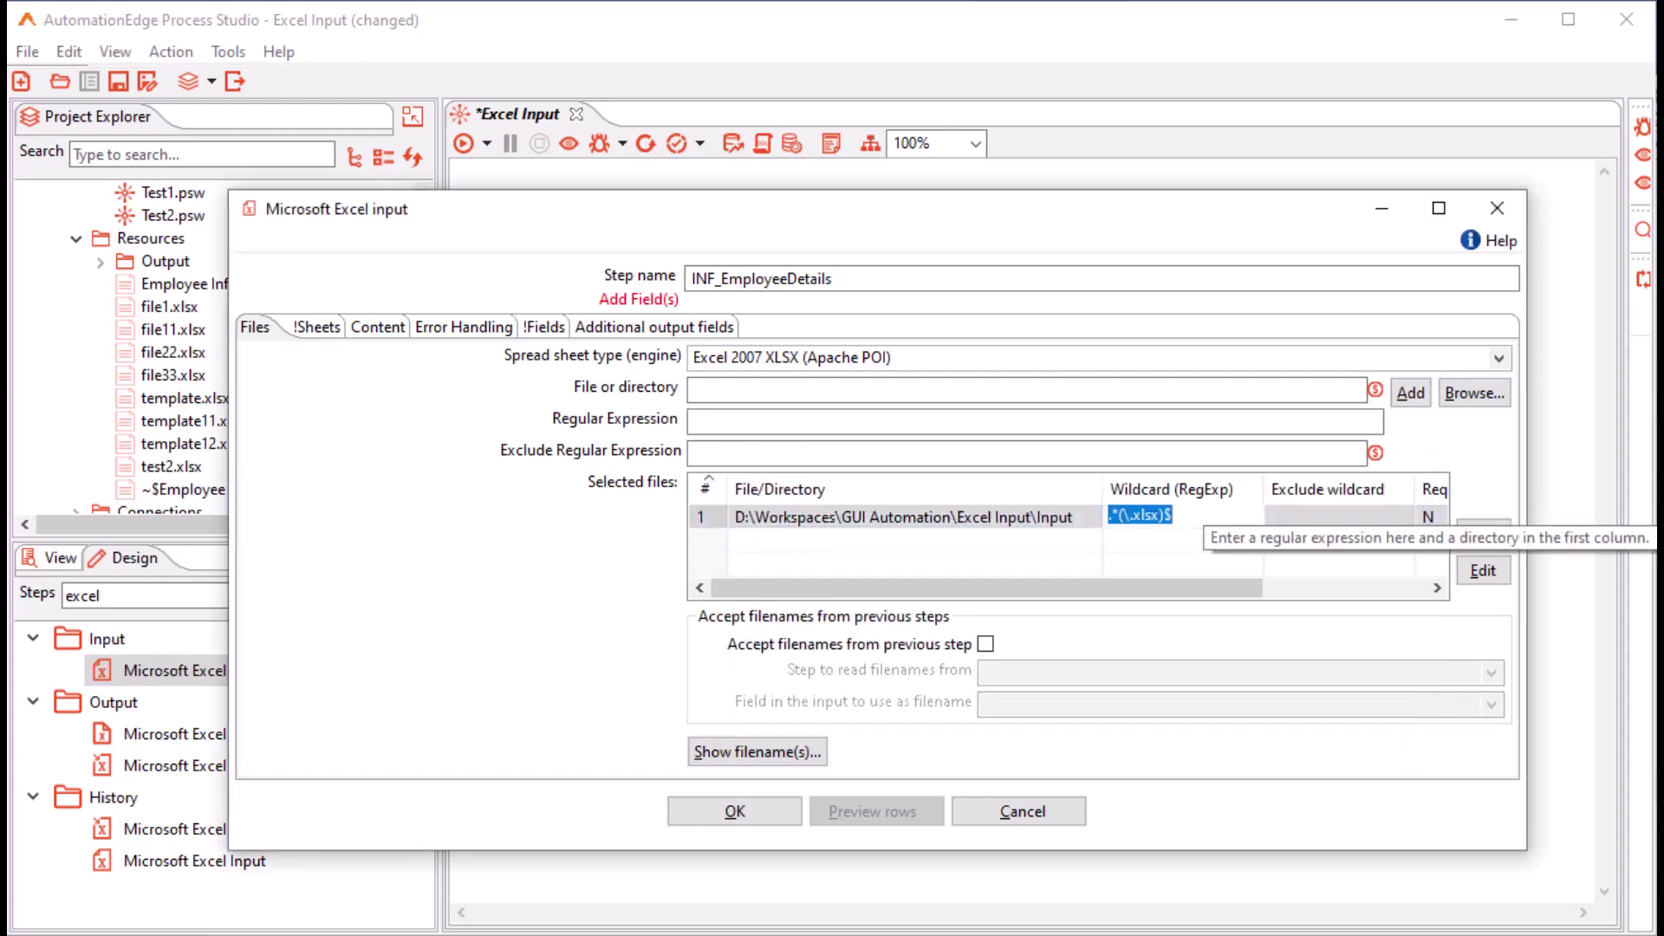
pyautogui.press('BackSpace')
pyautogui.hotkey('ctrl', 'z')
pyautogui.press('End')
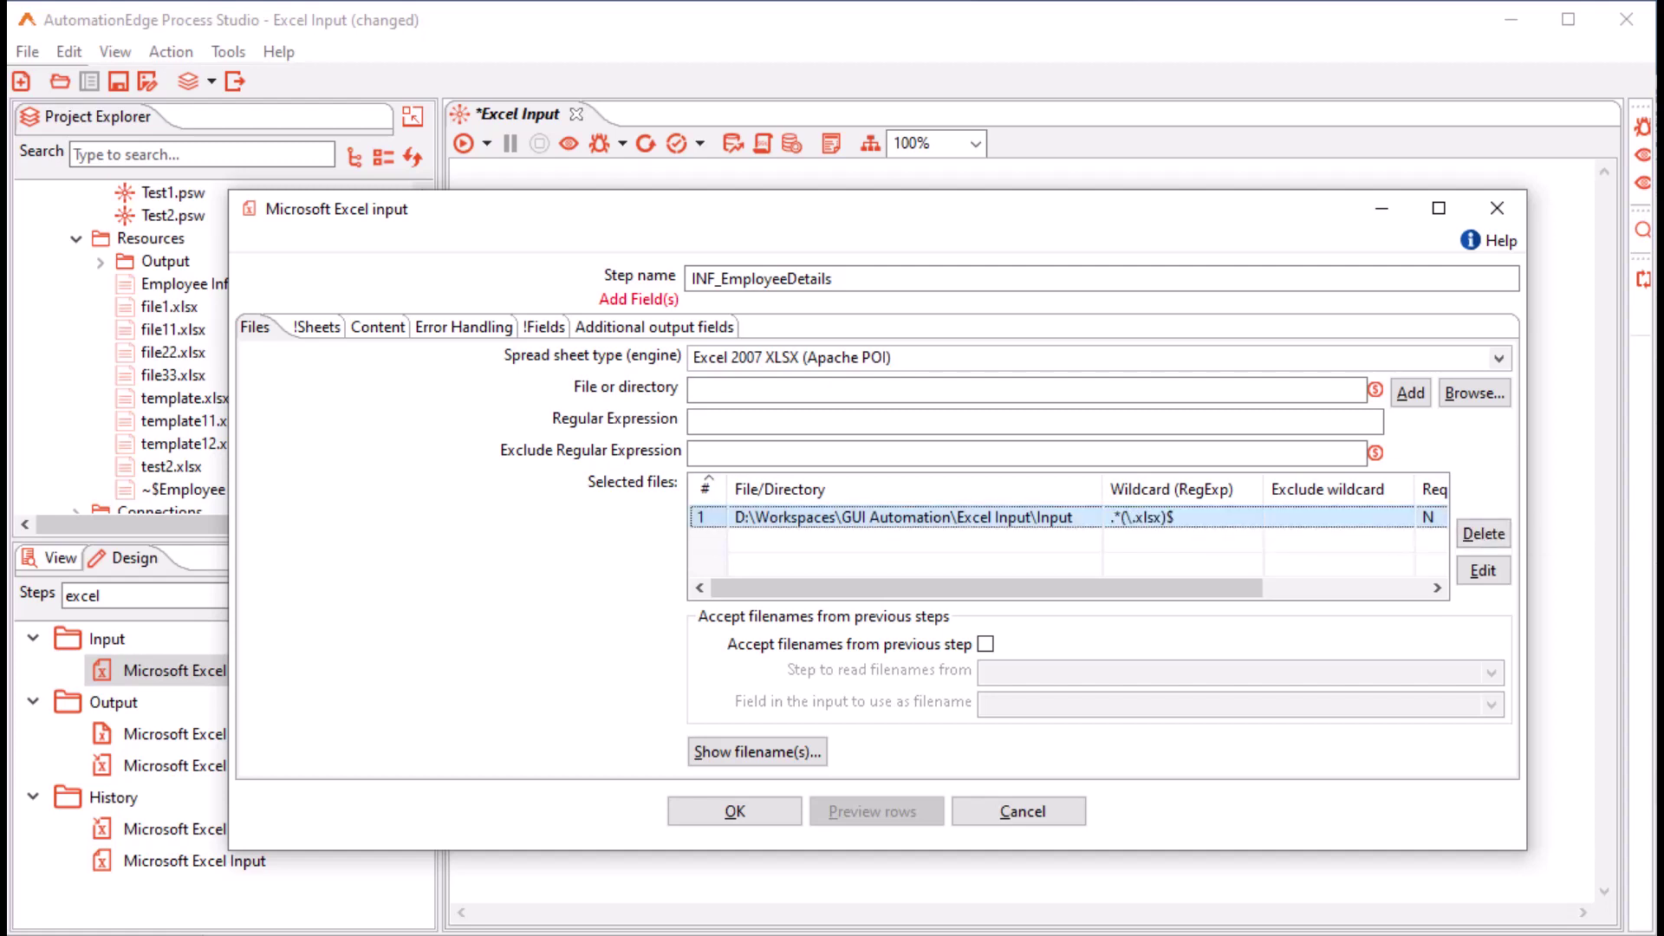
pyautogui.hotkey('alt', 'd')
# Add the directory D:\Workspaces\GUI Automation\Excel Input\Input with exclude regular expression ^*(\.csv)$ to the selected files and check which filenames it reads
pyautogui.click(1027, 390)
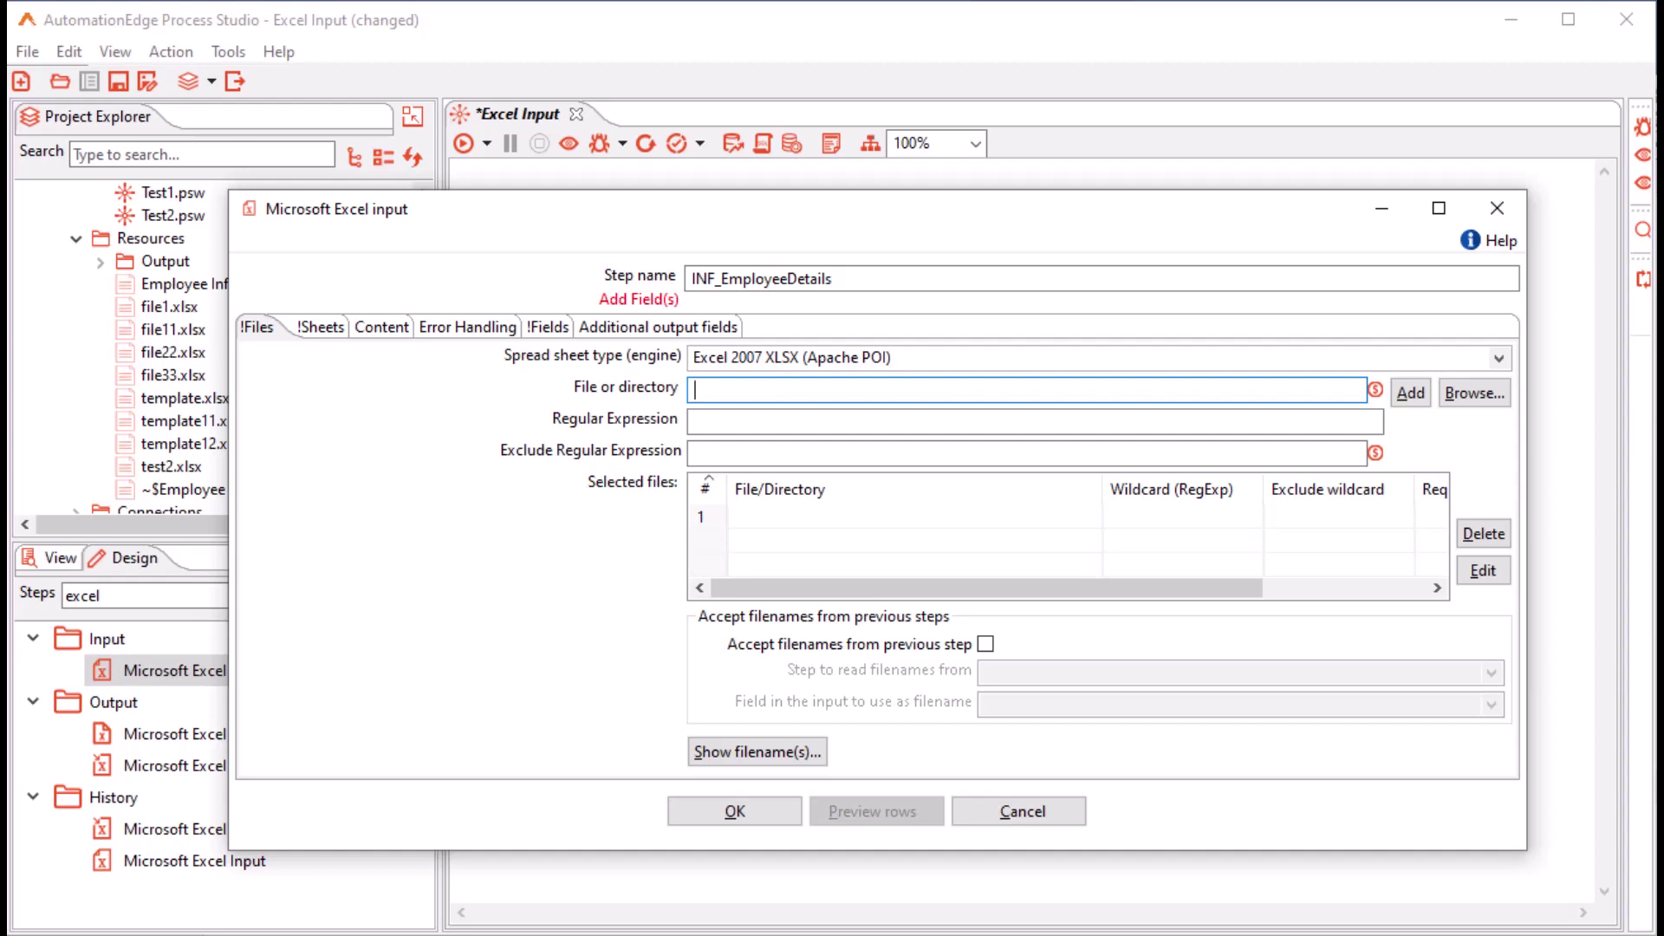
pyautogui.write('D:\\Workspaces\\GUI Automation\\Excel Input\\Input')
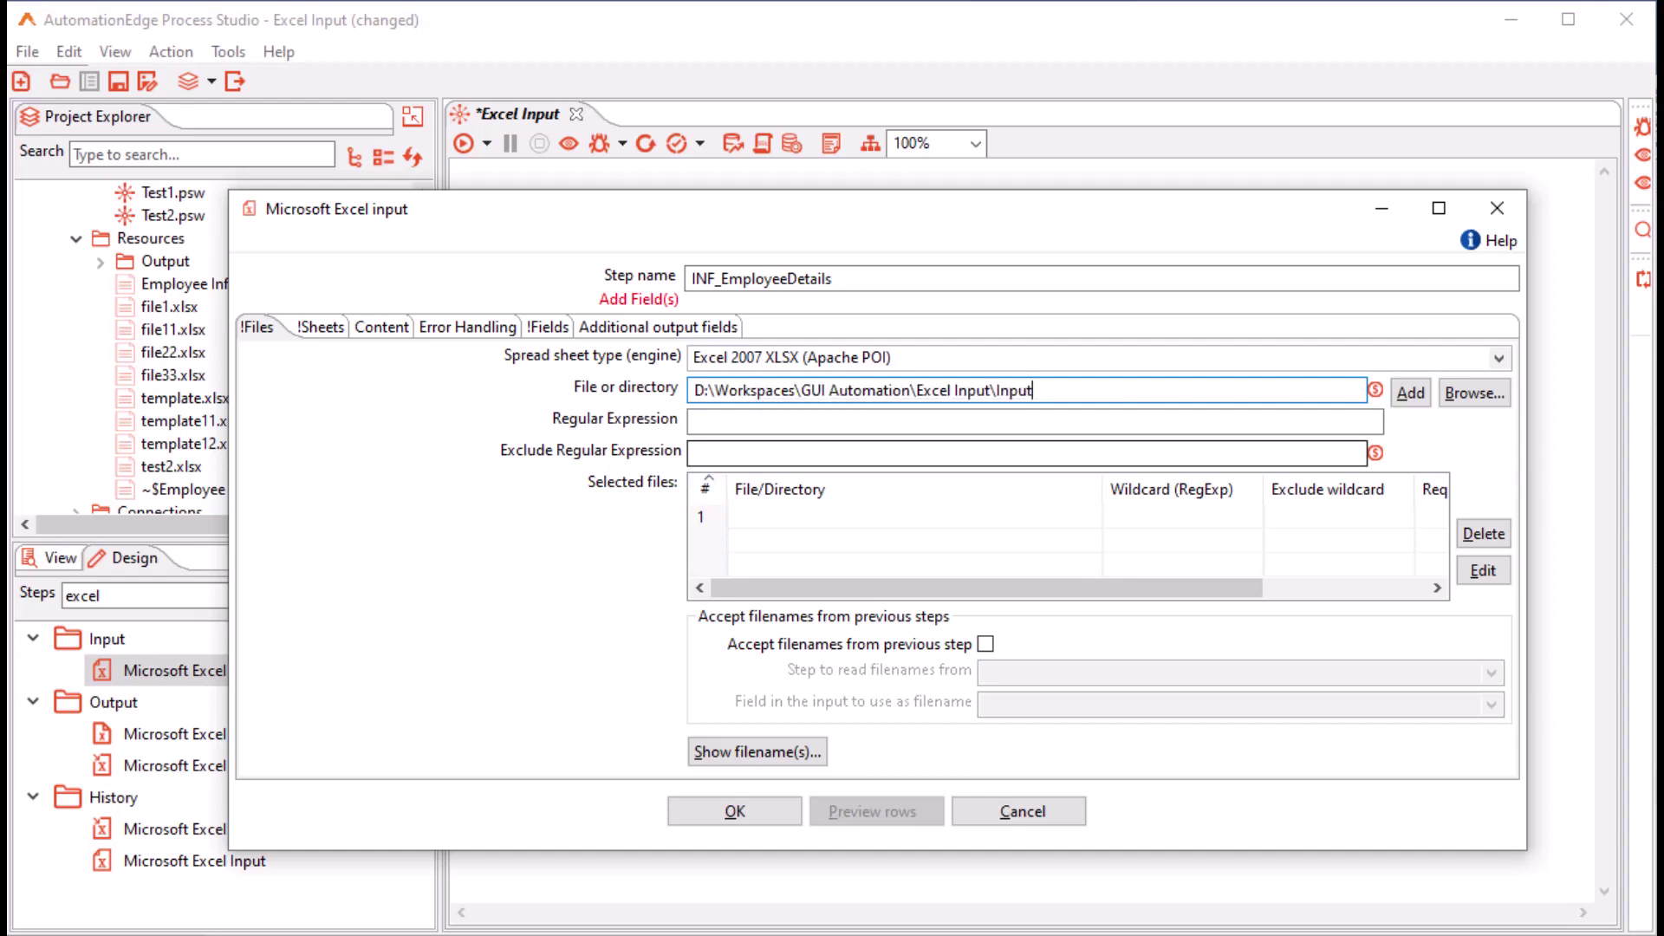
pyautogui.click(1027, 453)
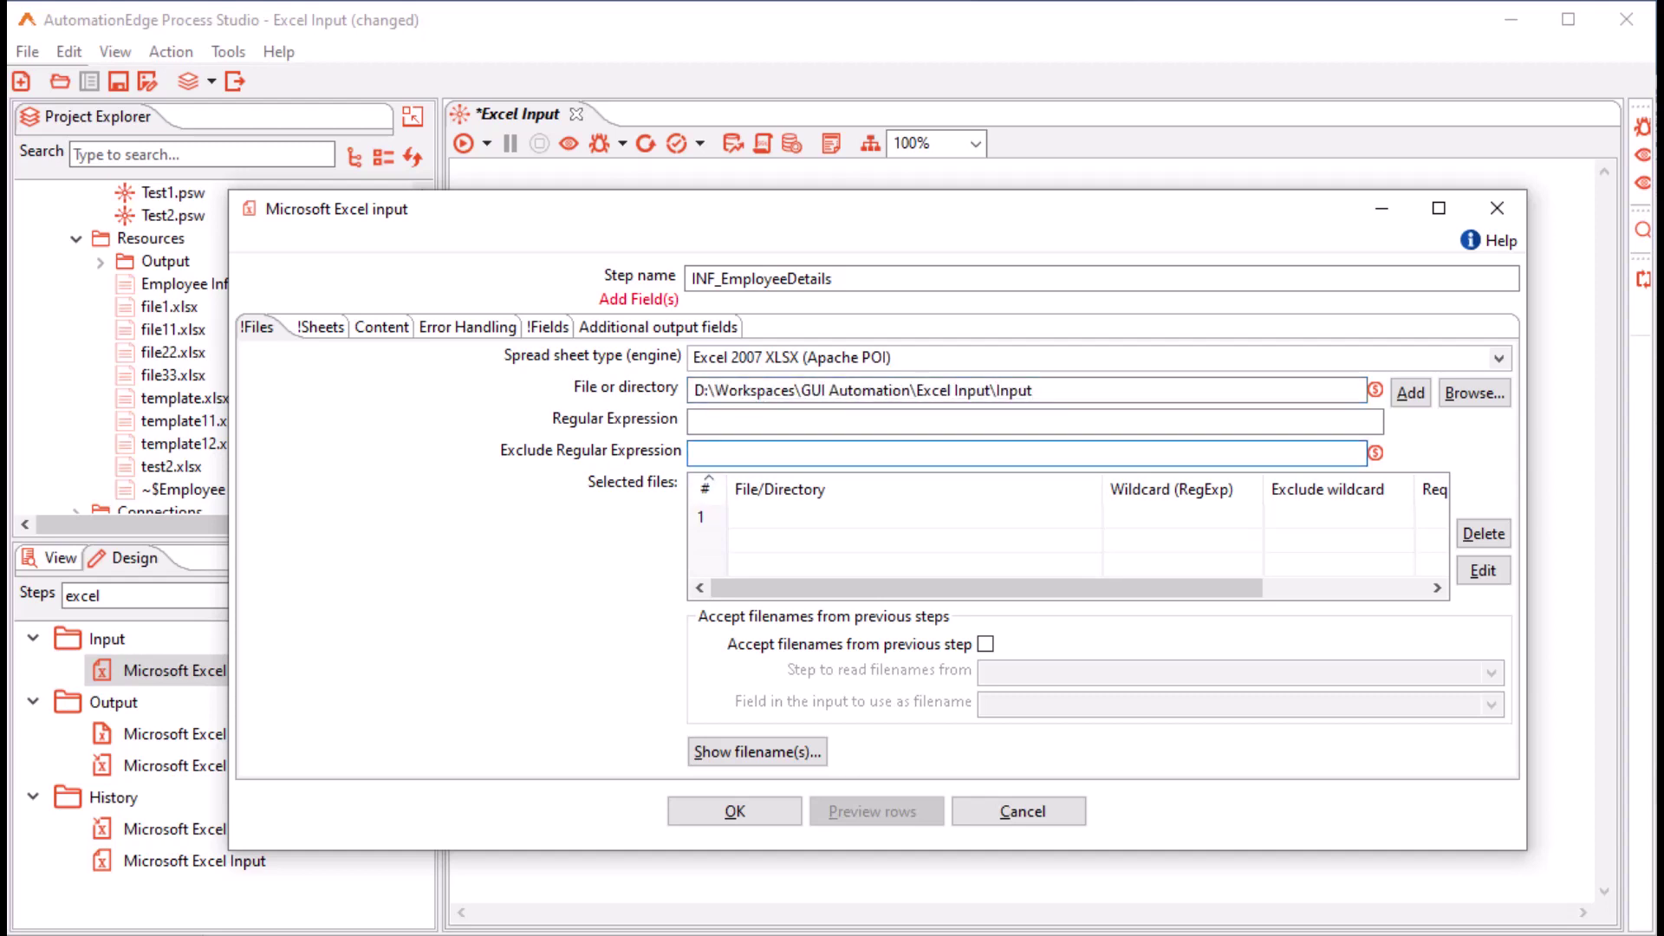
pyautogui.write('^*(\\.csv)$')
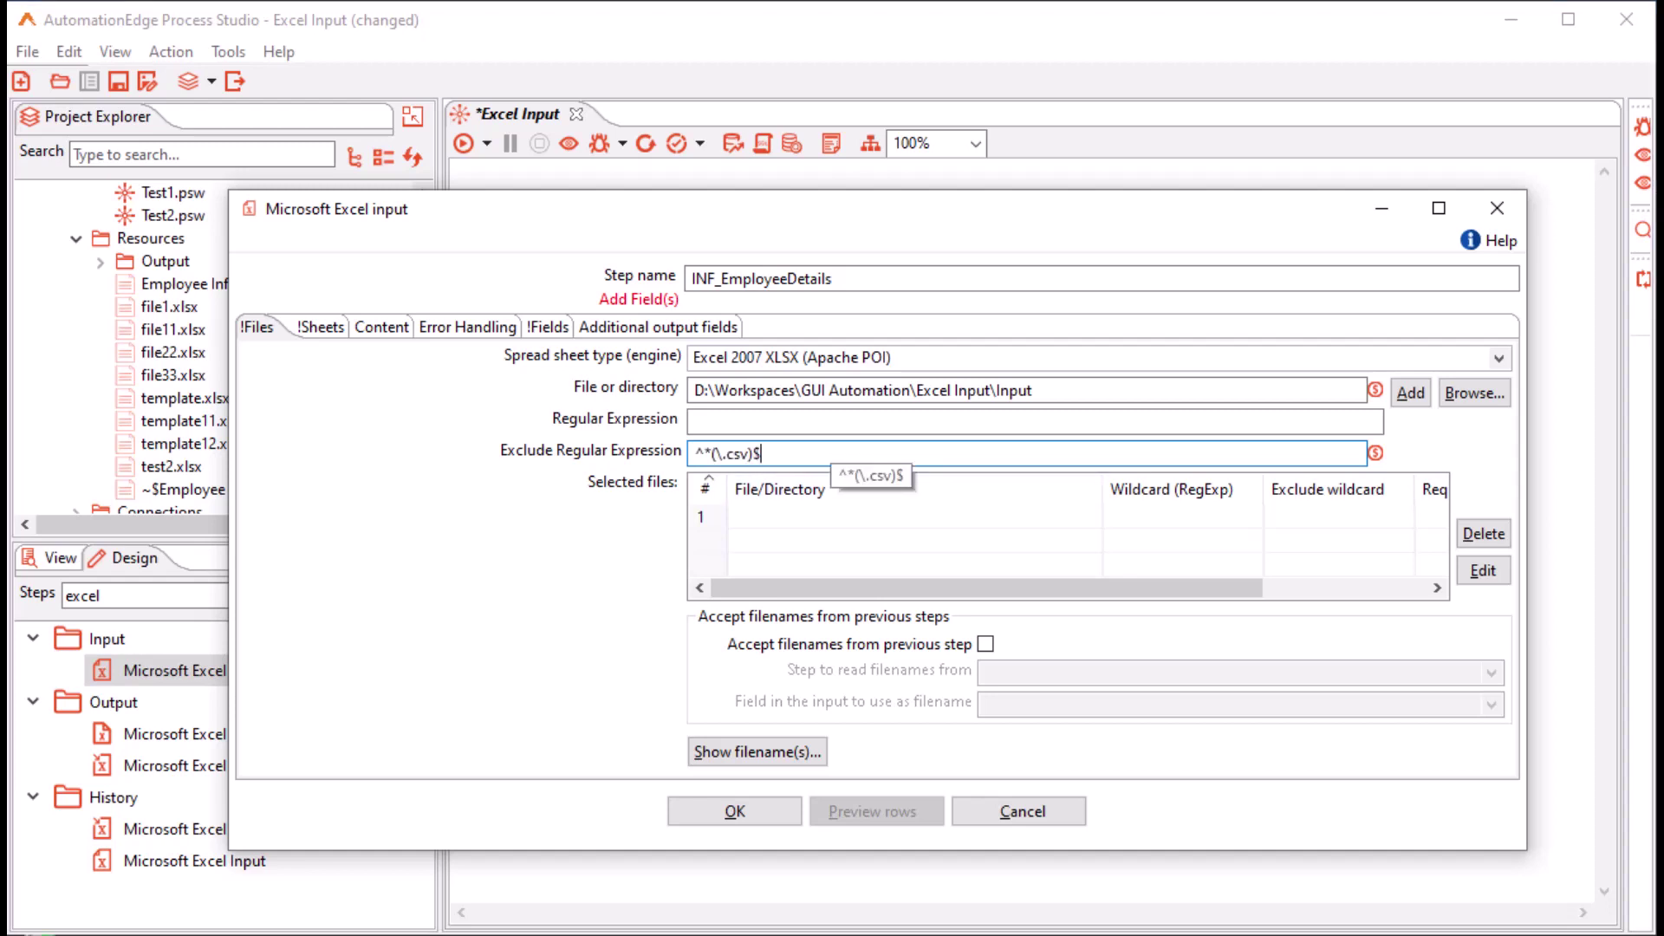
pyautogui.click(1410, 392)
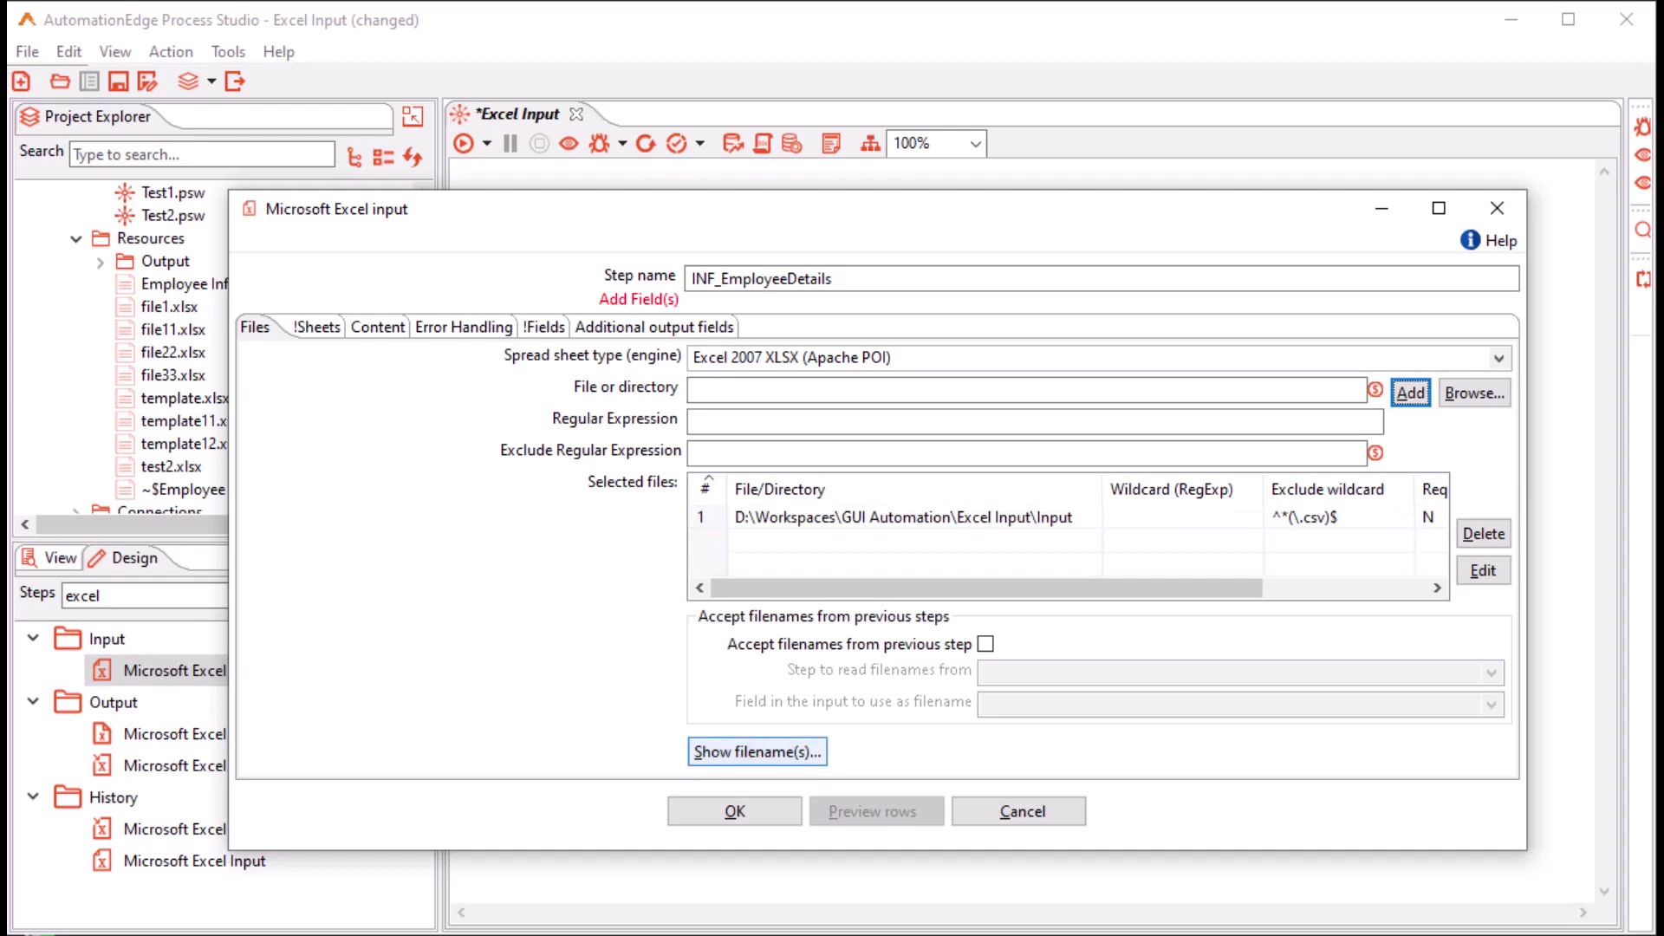
pyautogui.click(756, 751)
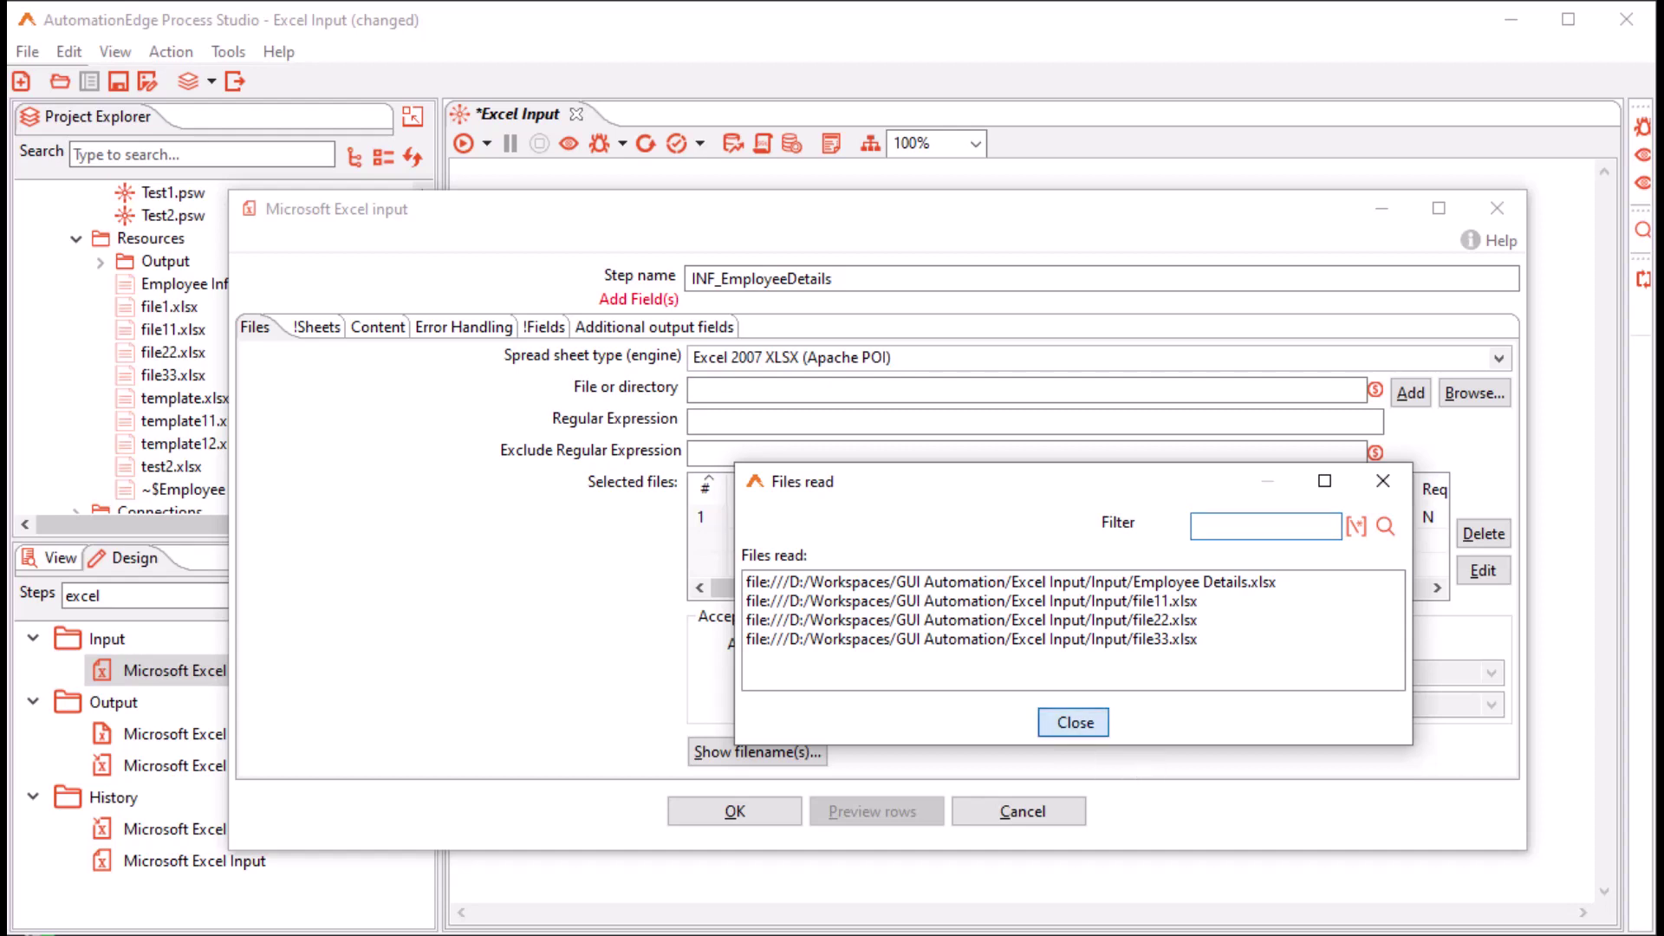
pyautogui.click(1074, 722)
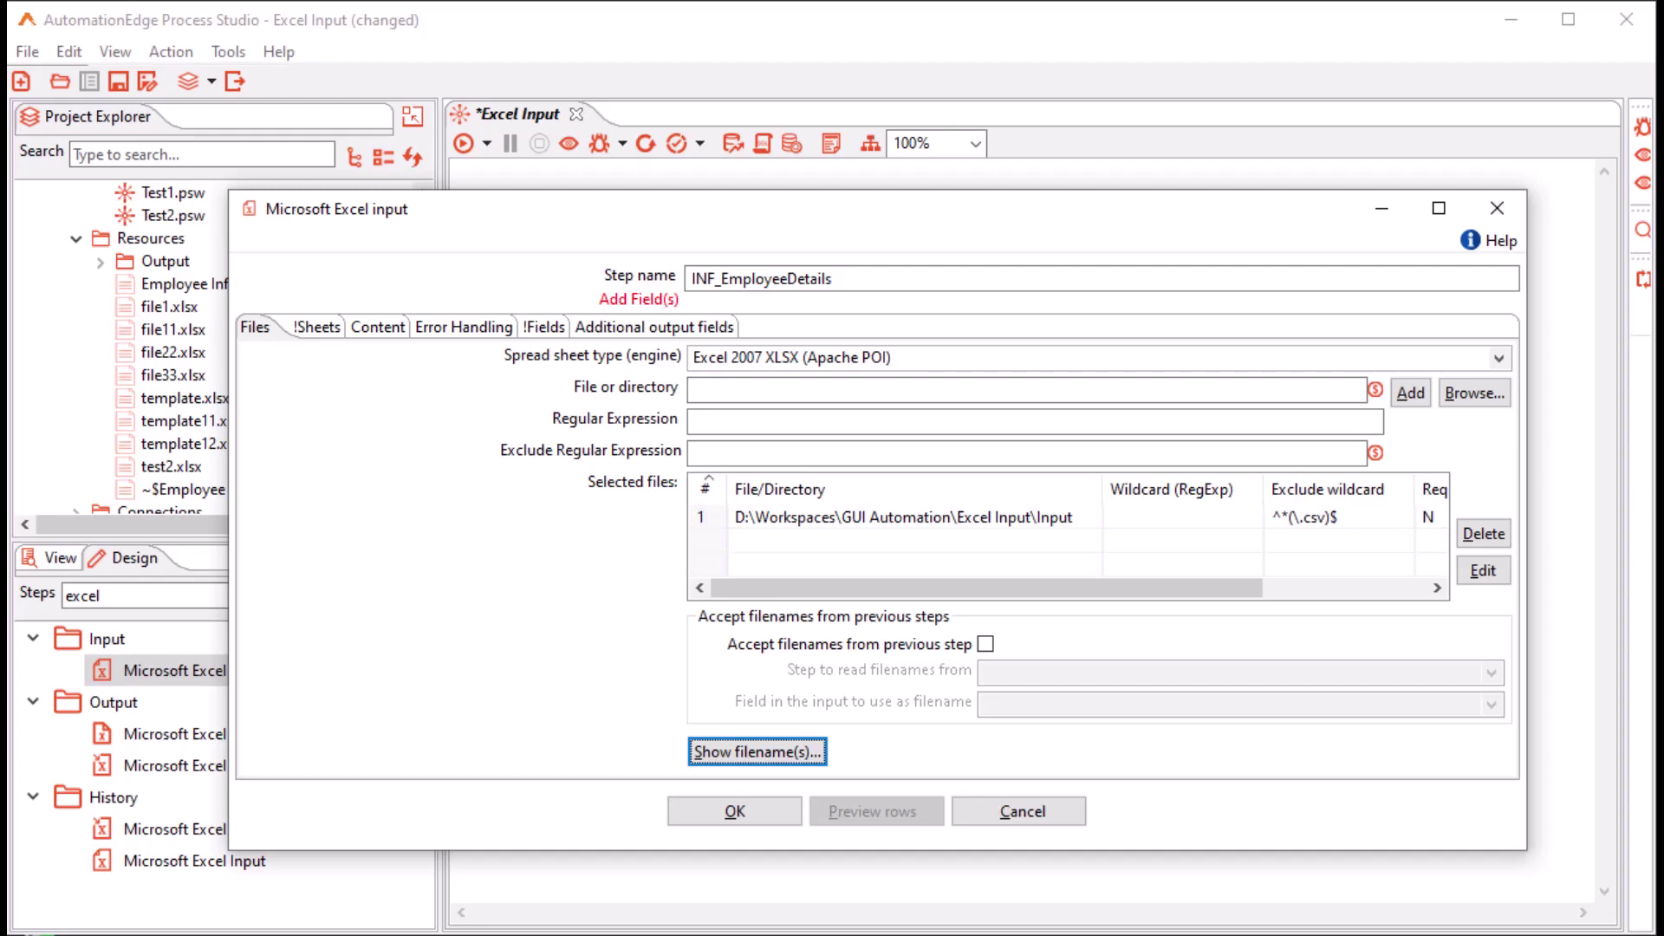
# Try Required as Y for the Input directory entry, set it back to N, and keep Include subfolders at N
pyautogui.hscroll(5, 1068, 536)
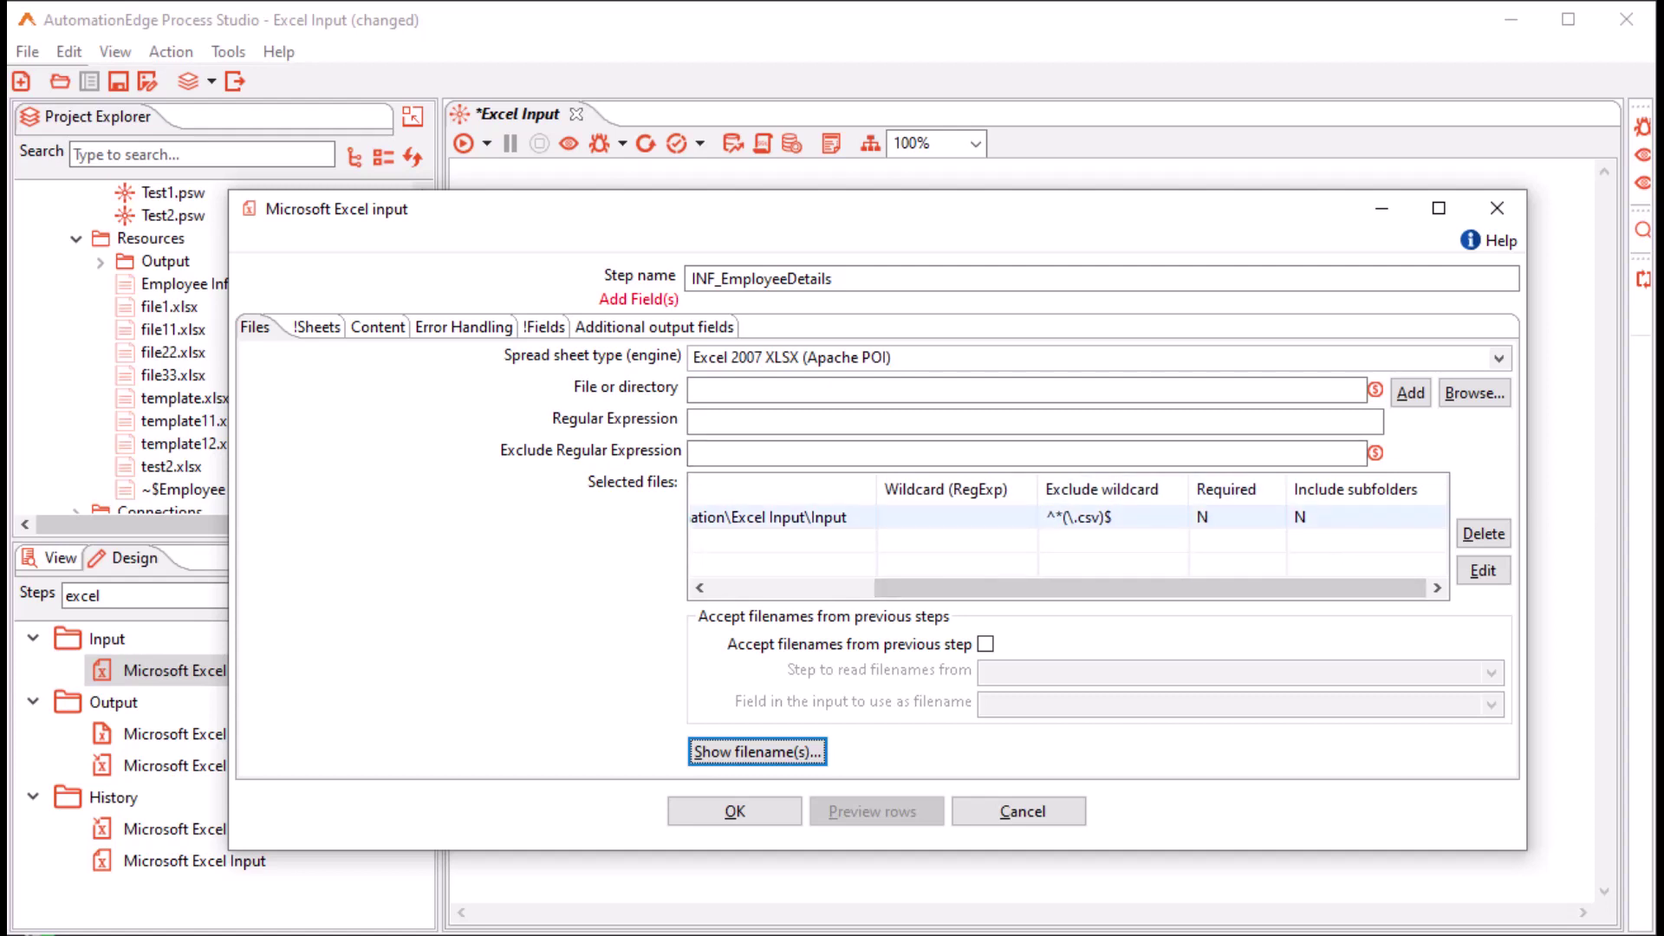
pyautogui.click(1230, 517)
pyautogui.press('Return')
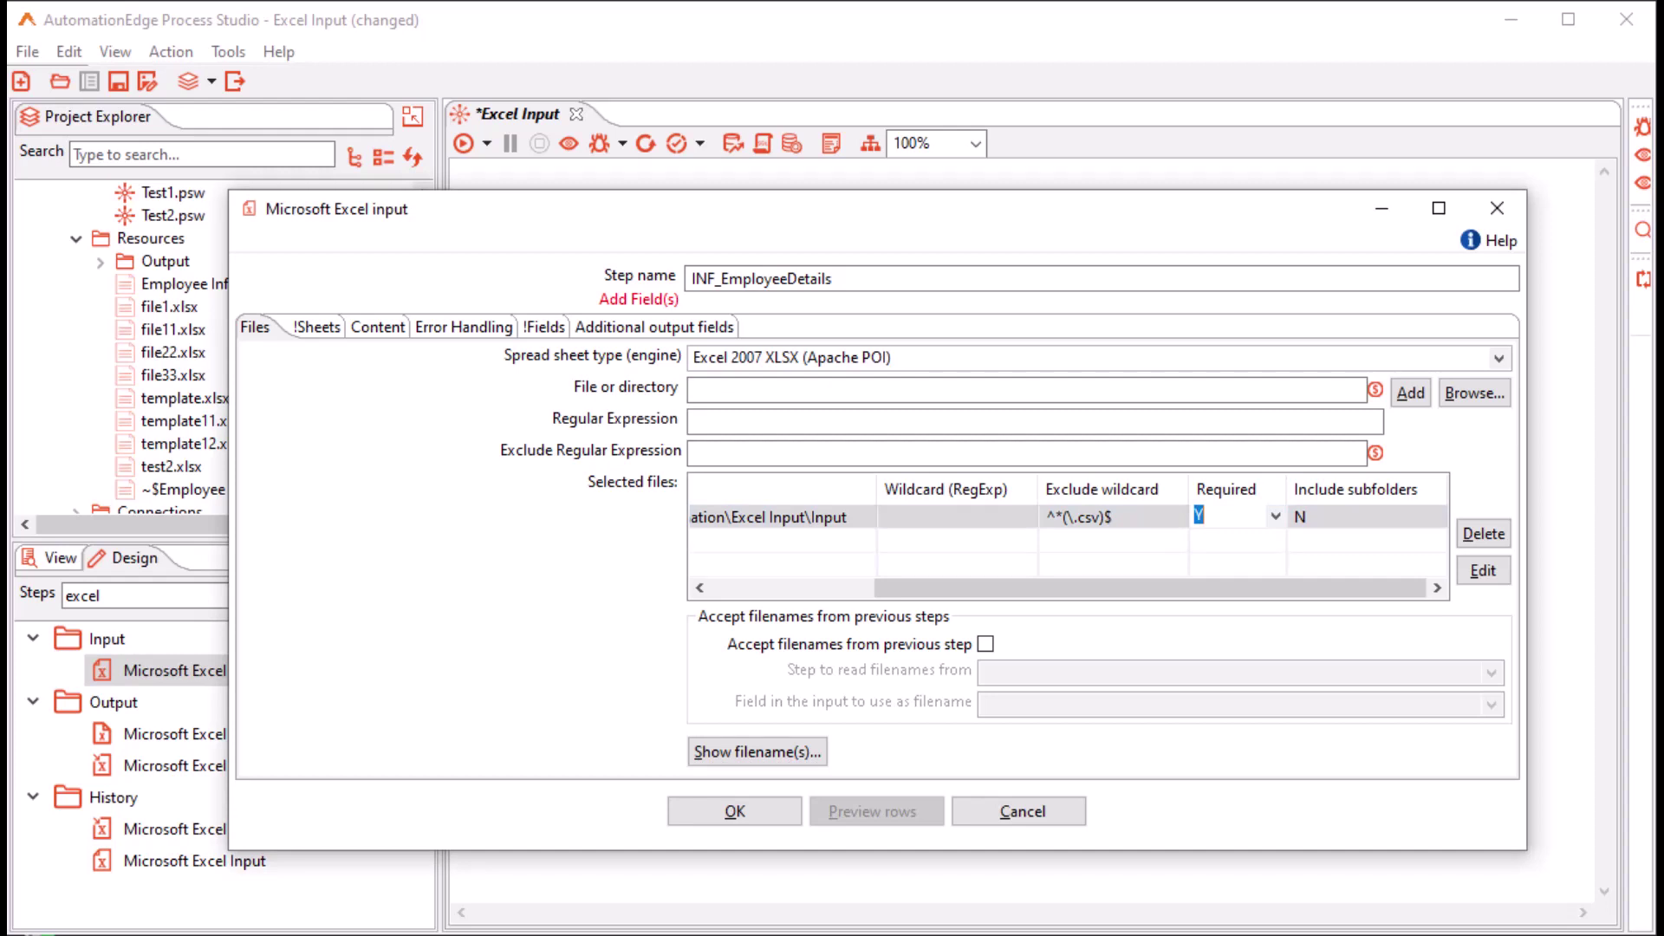
pyautogui.hotkey('alt', 'Down')
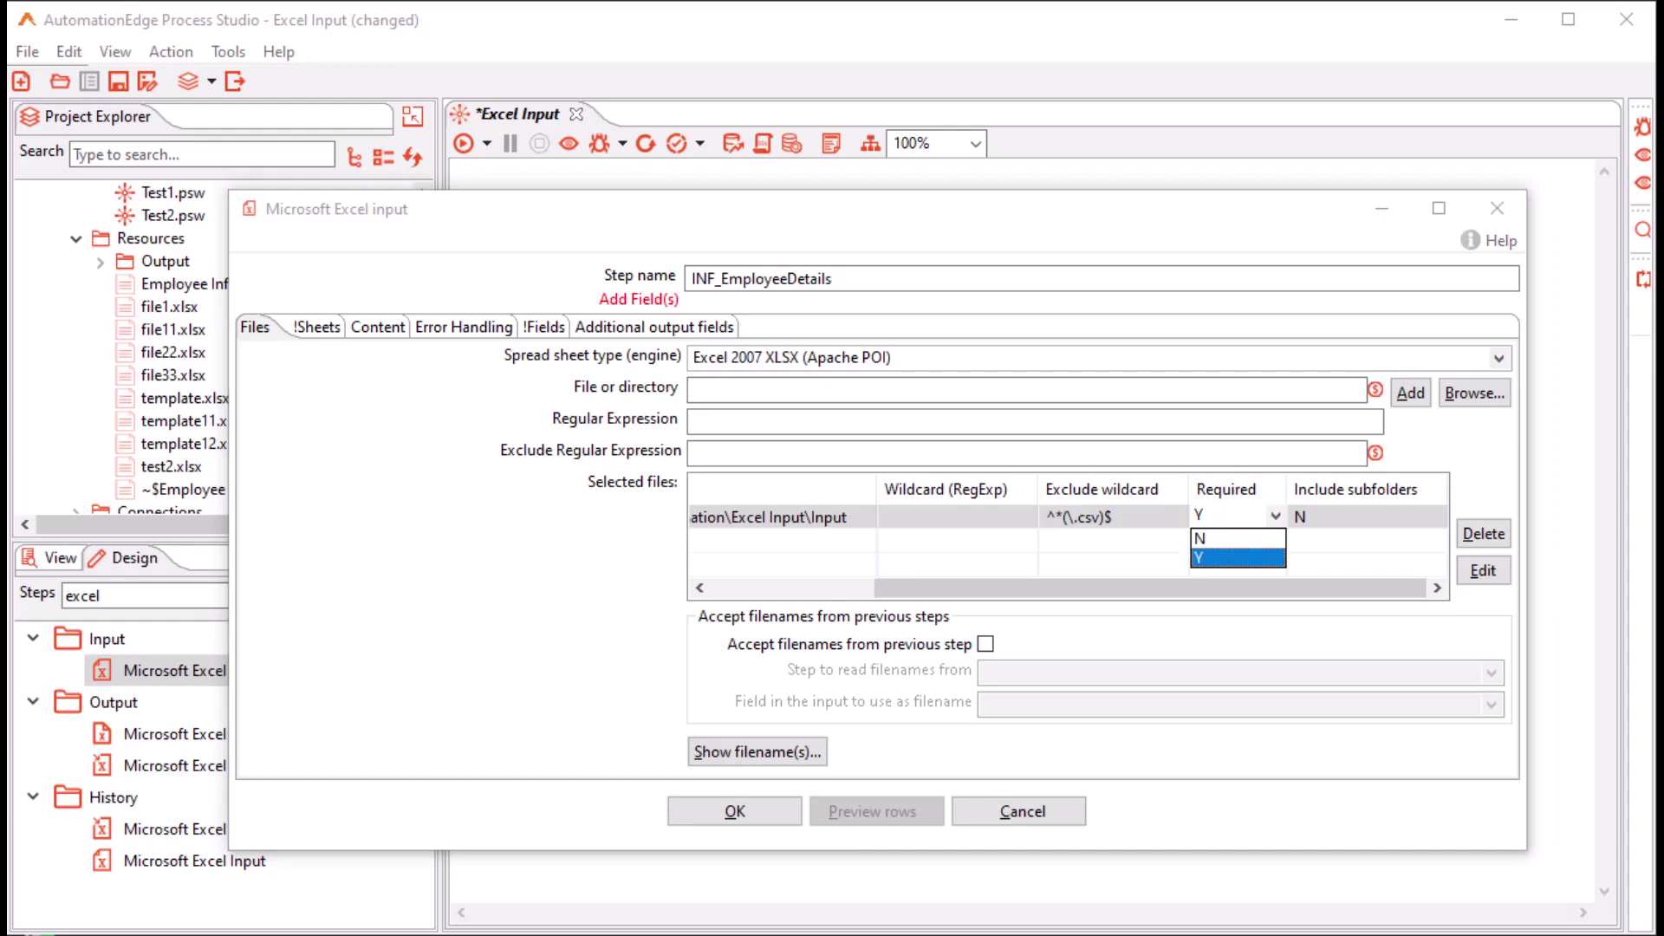
pyautogui.press('Up')
pyautogui.press('Return')
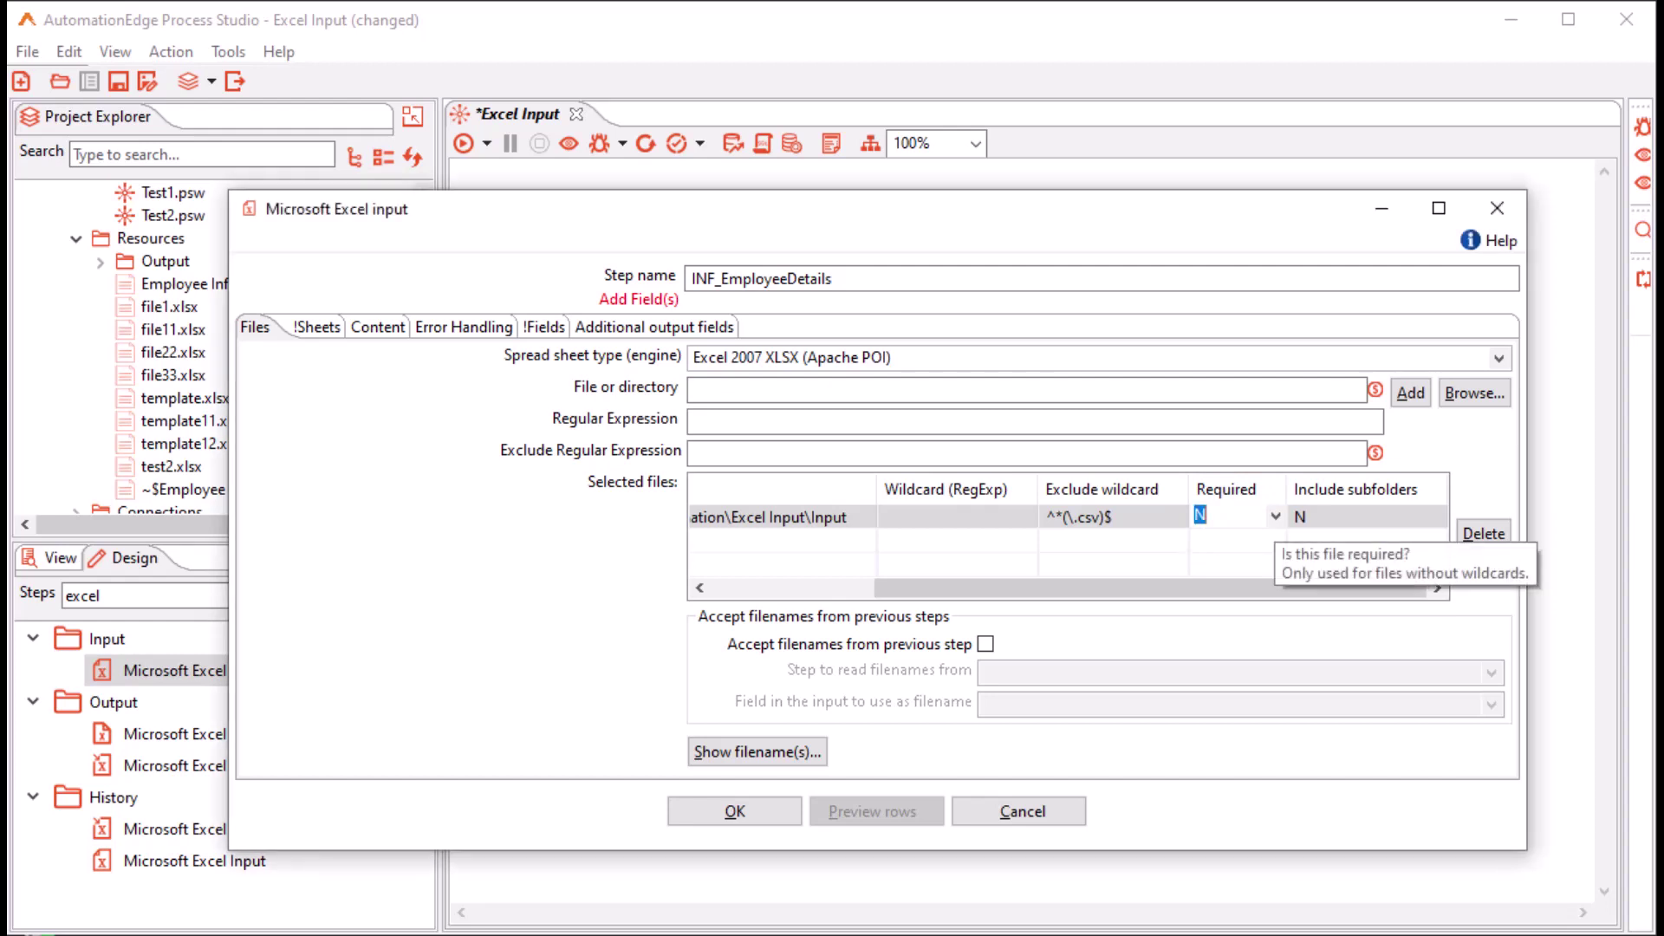
pyautogui.click(1297, 516)
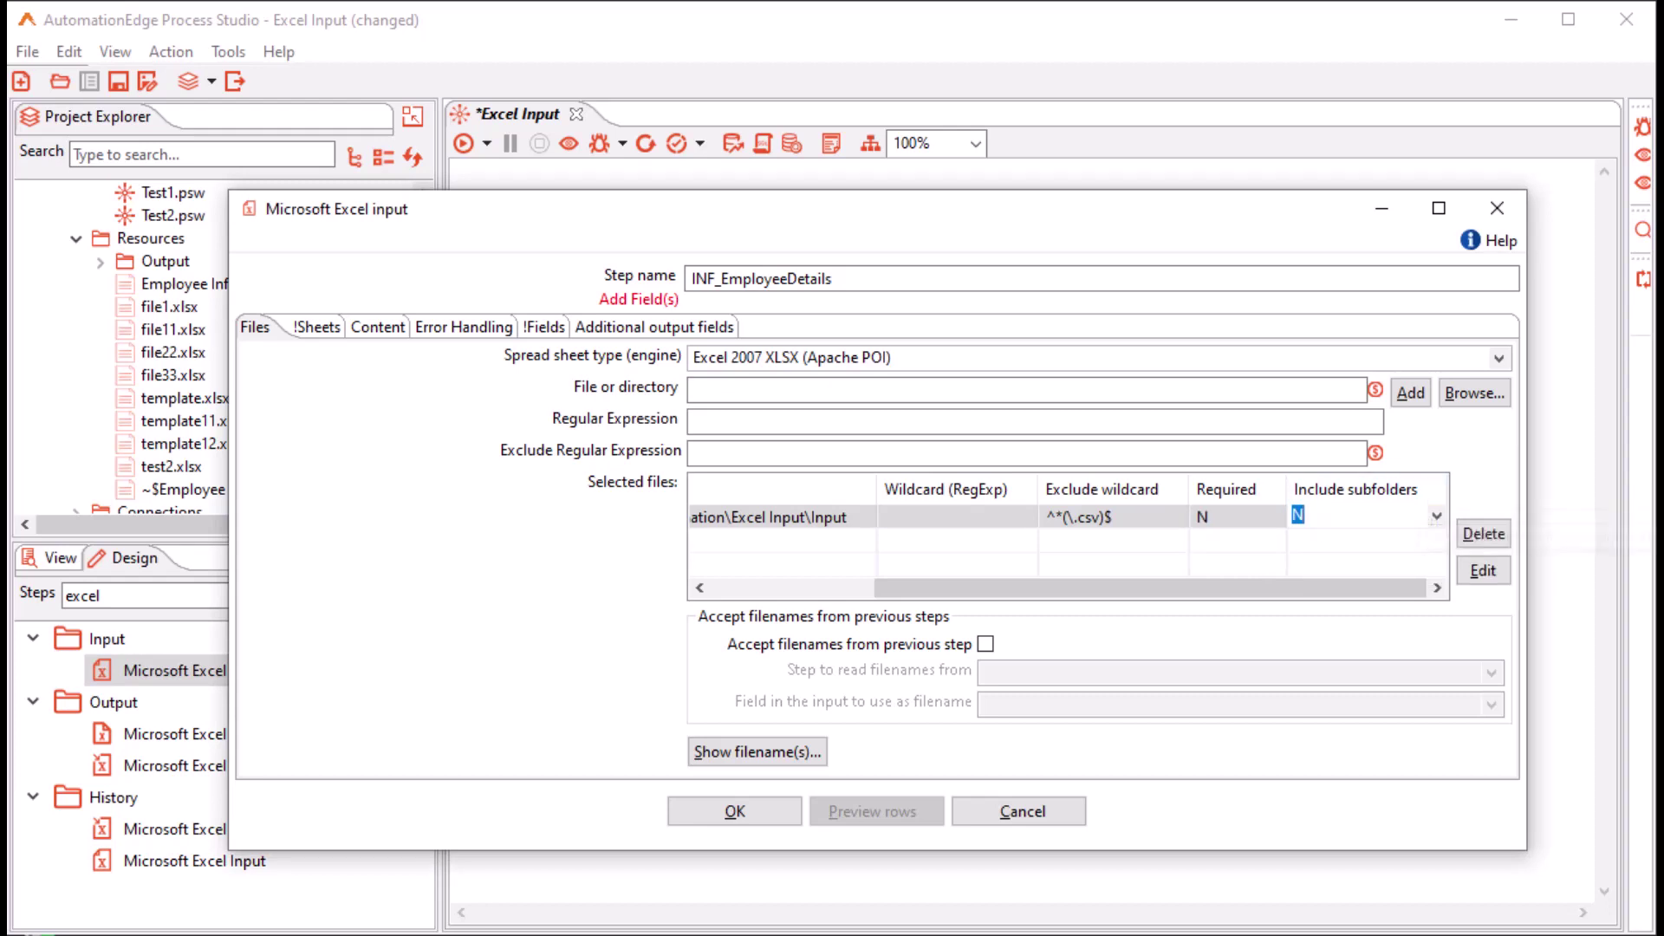
pyautogui.click(1436, 516)
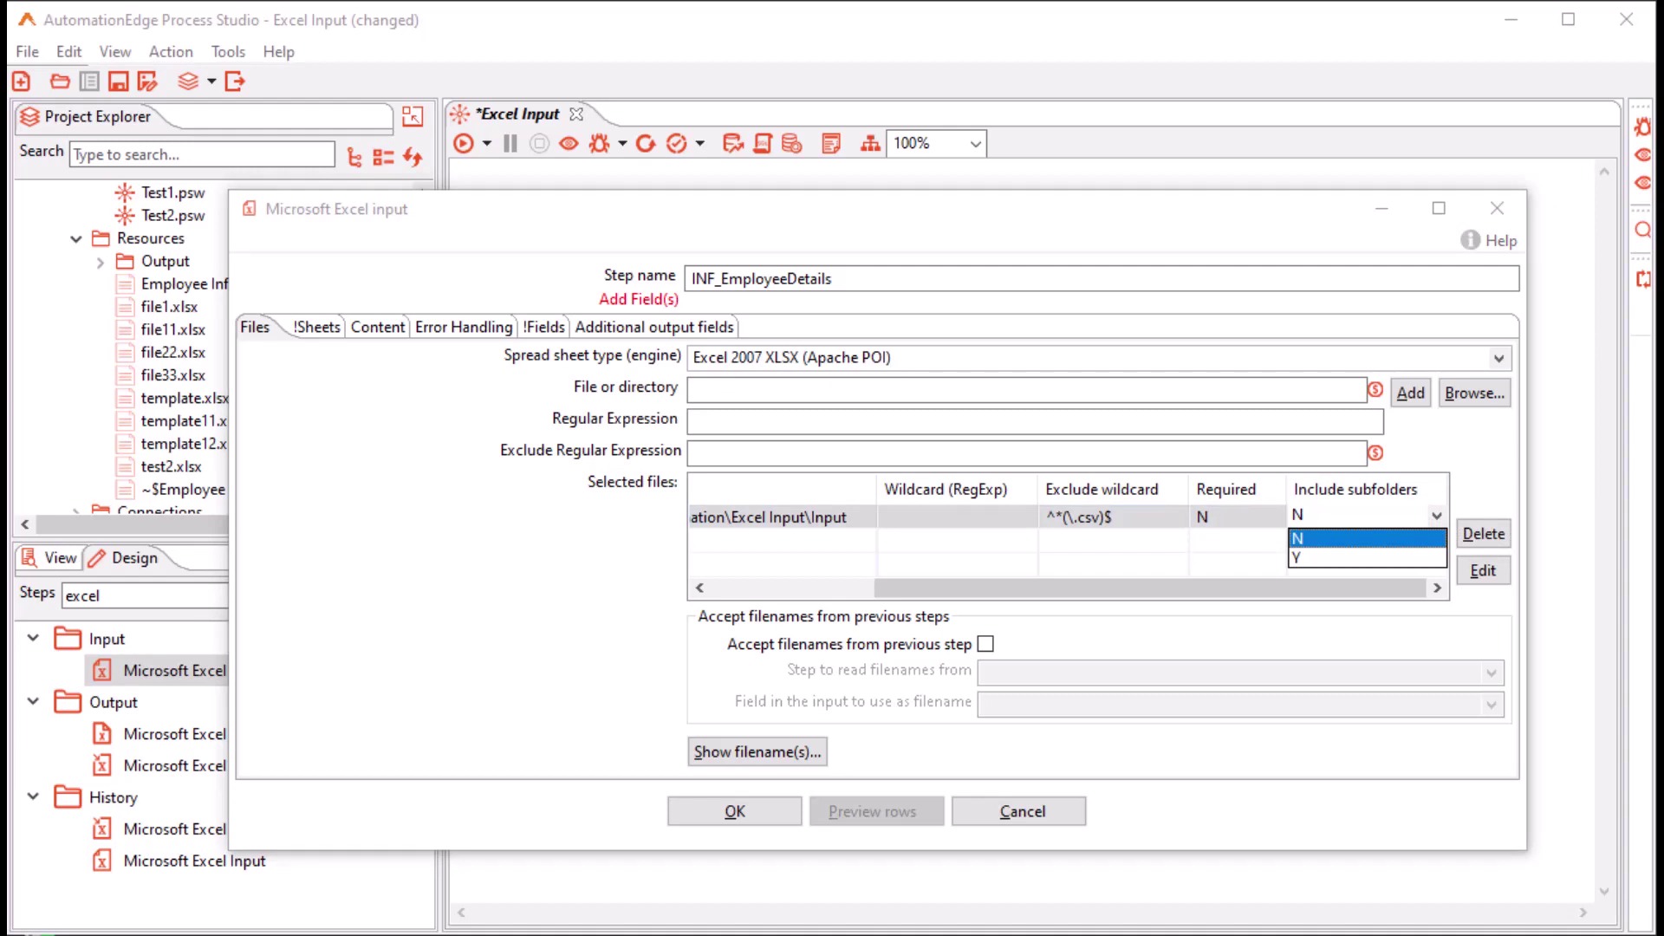
pyautogui.press('Return')
pyautogui.press('Left')
pyautogui.press('Left')
pyautogui.press('Left')
pyautogui.press('Left')
pyautogui.press('Left')
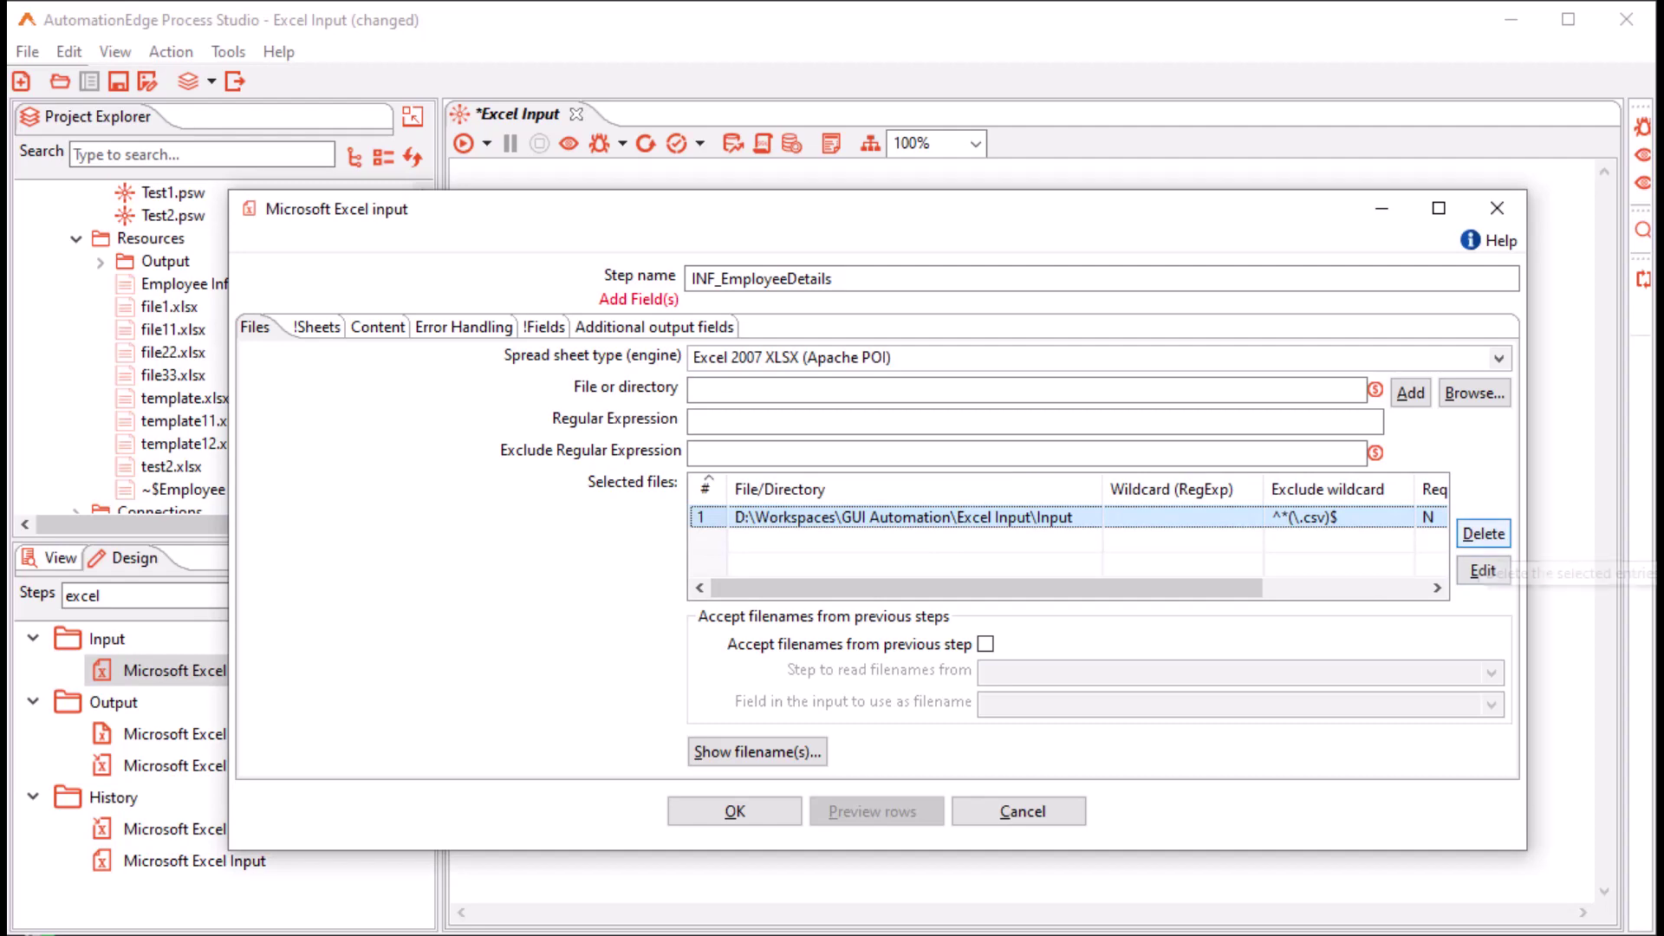
# Replace the Input directory entry in the selected files with D:\Workspaces\GUI Automation\Excel Template\Employee Information.xlsx
pyautogui.click(1482, 534)
pyautogui.click(1474, 392)
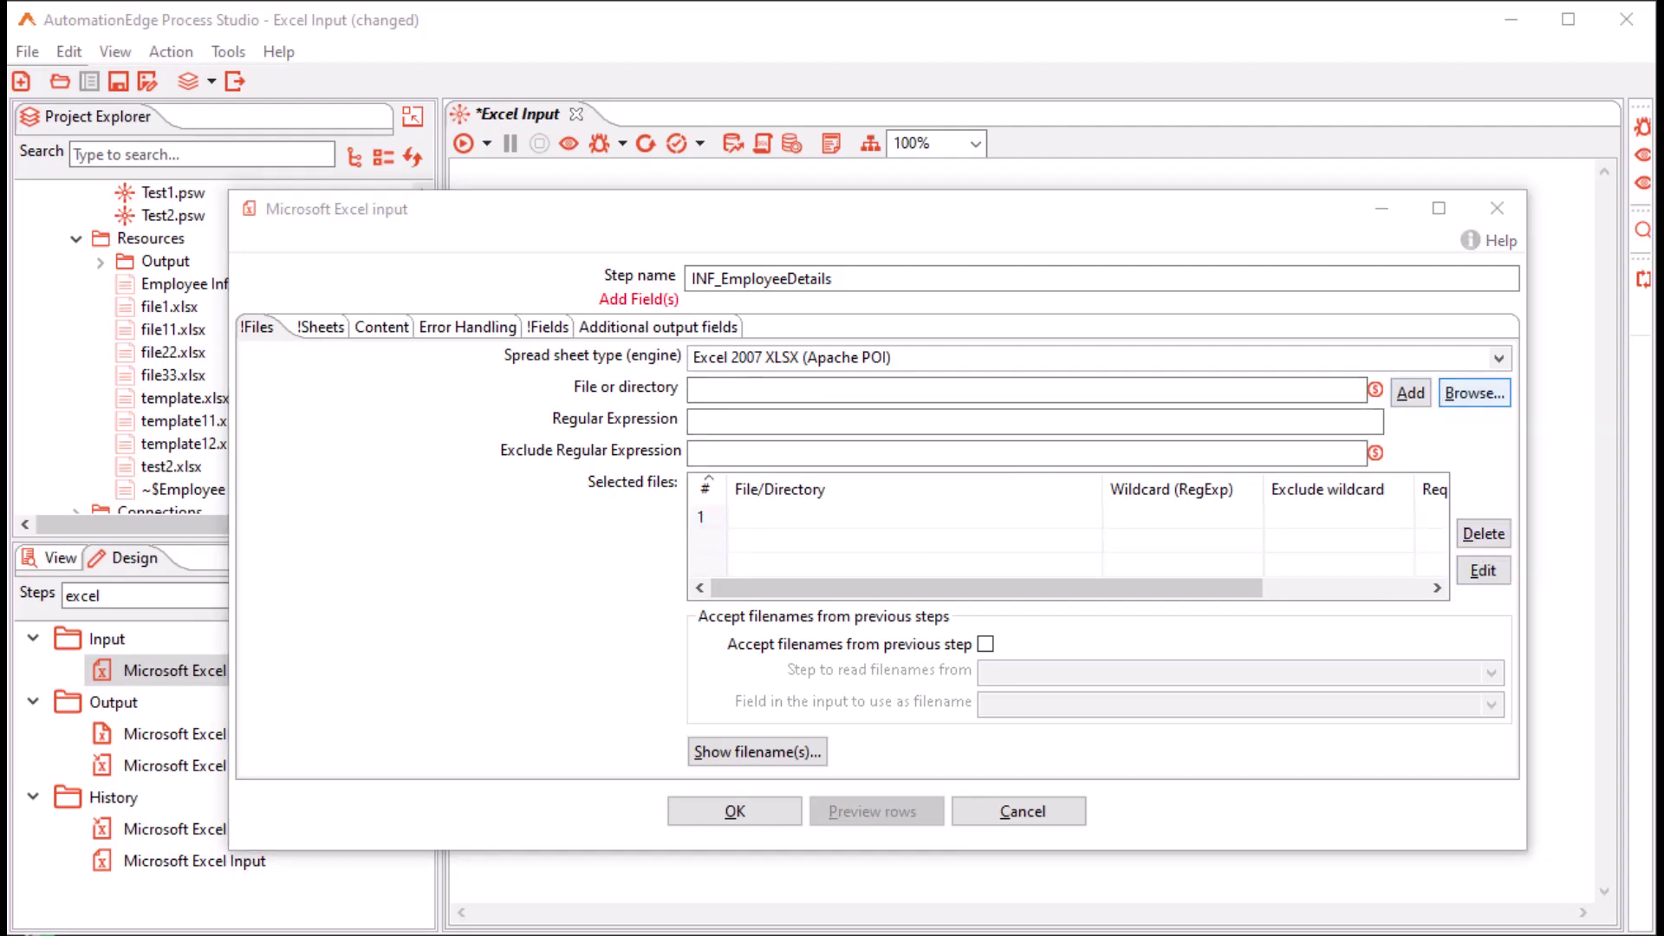
pyautogui.press('Escape')
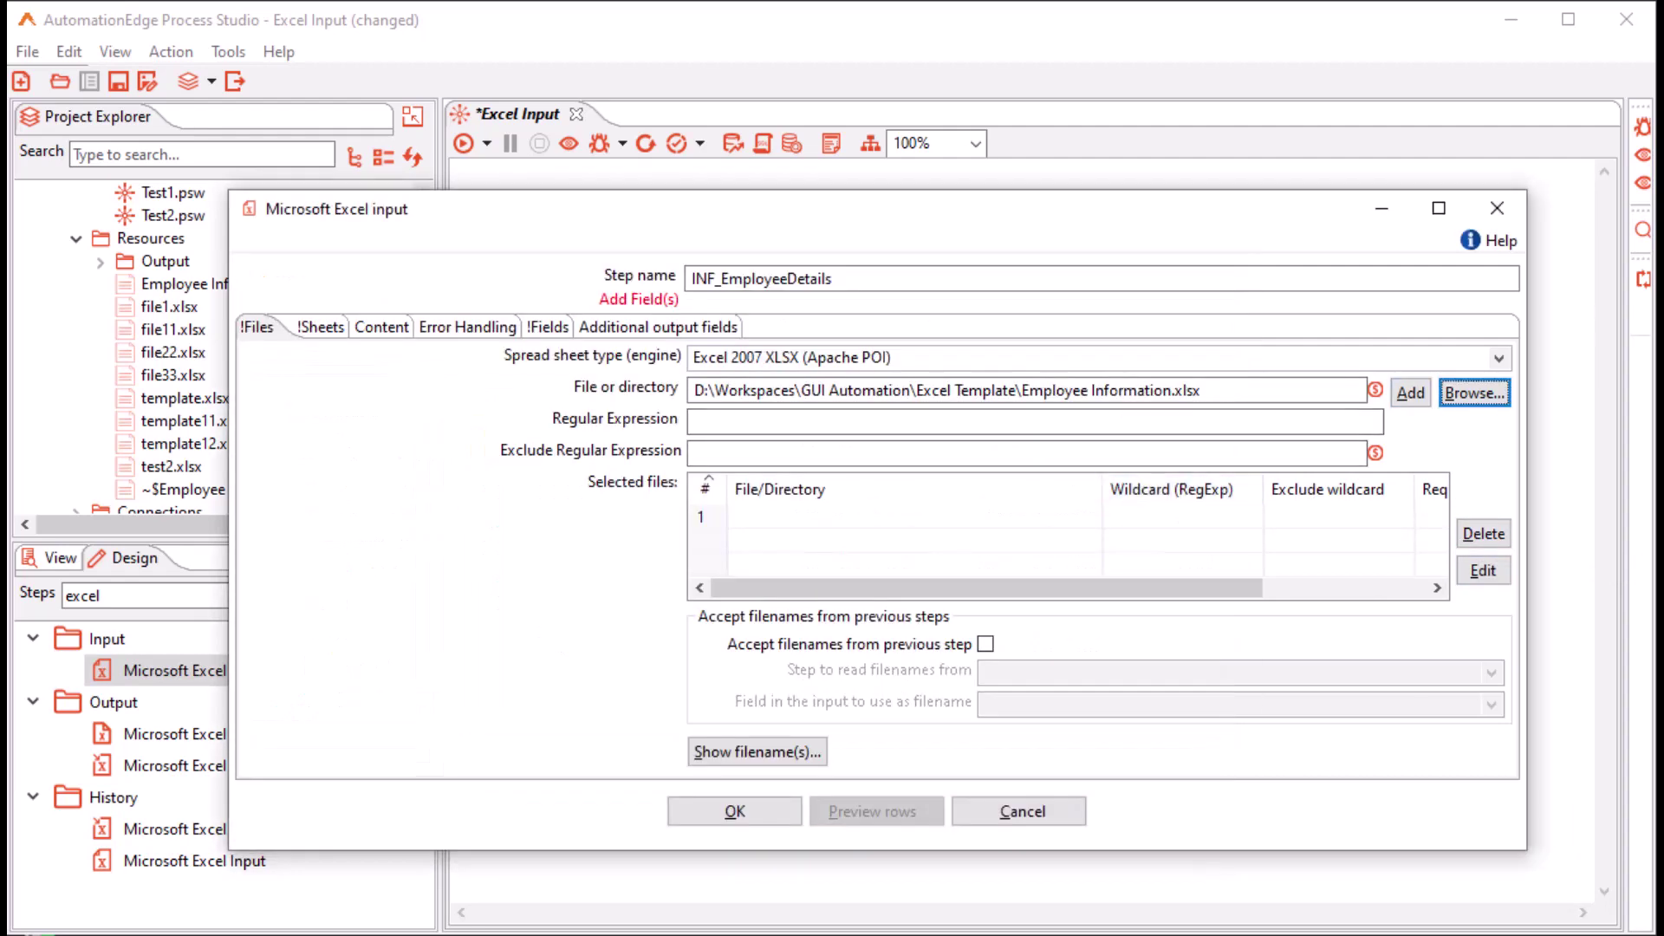
pyautogui.click(1410, 393)
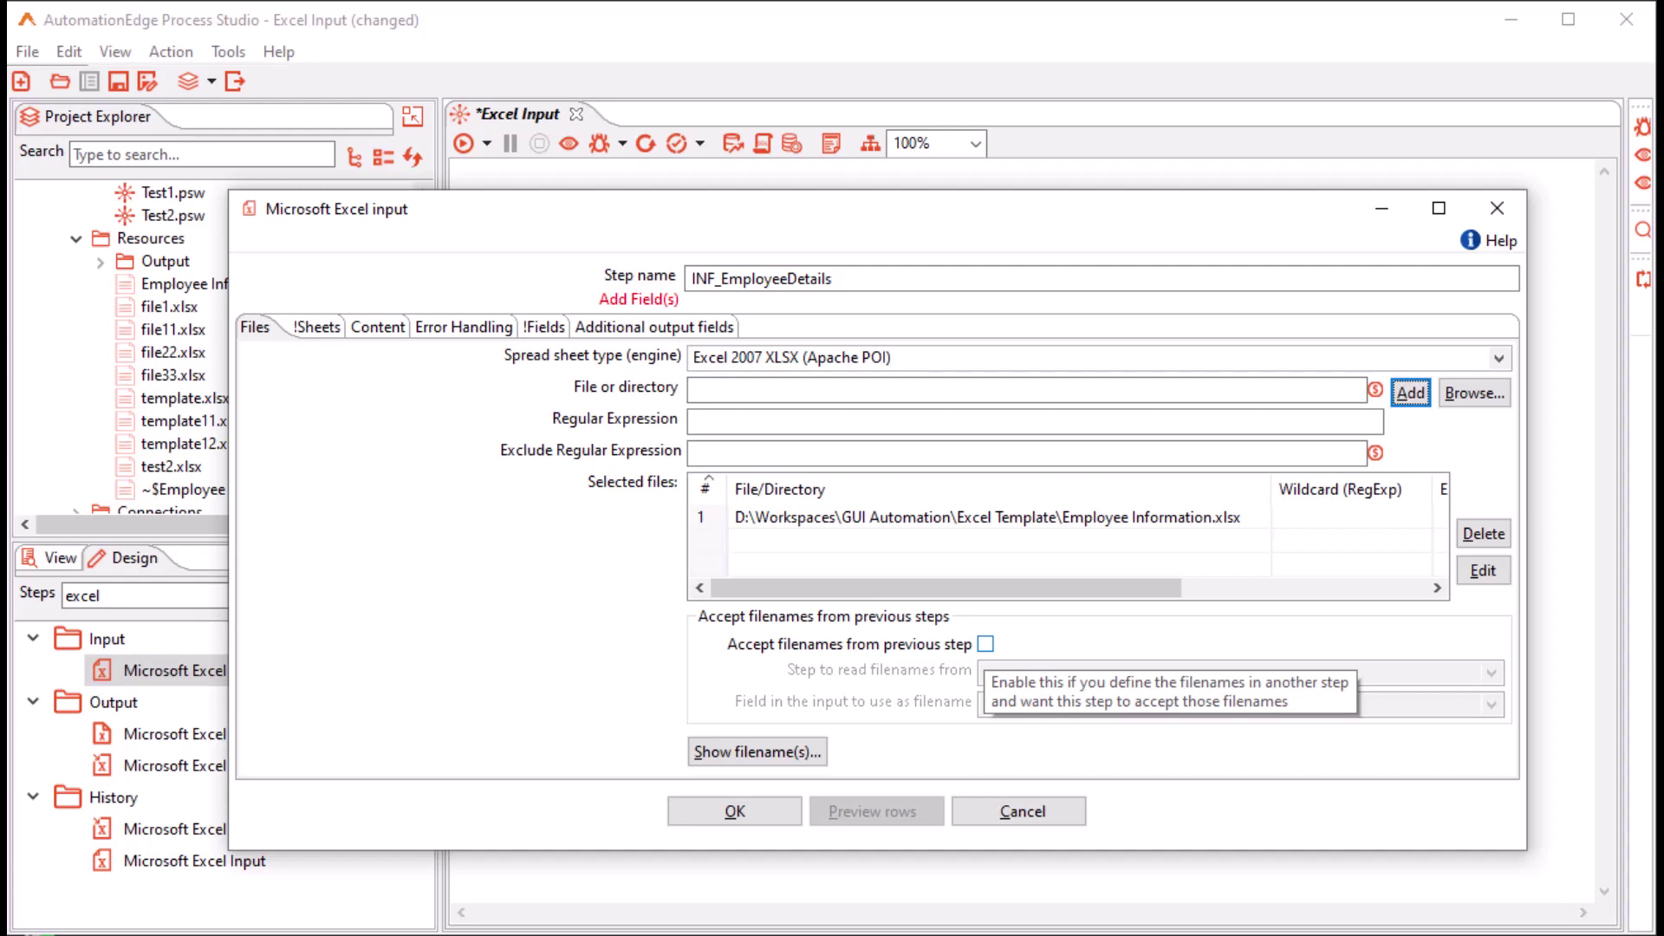
# Try accepting filenames from a previous step and turn that option back off
pyautogui.click(985, 644)
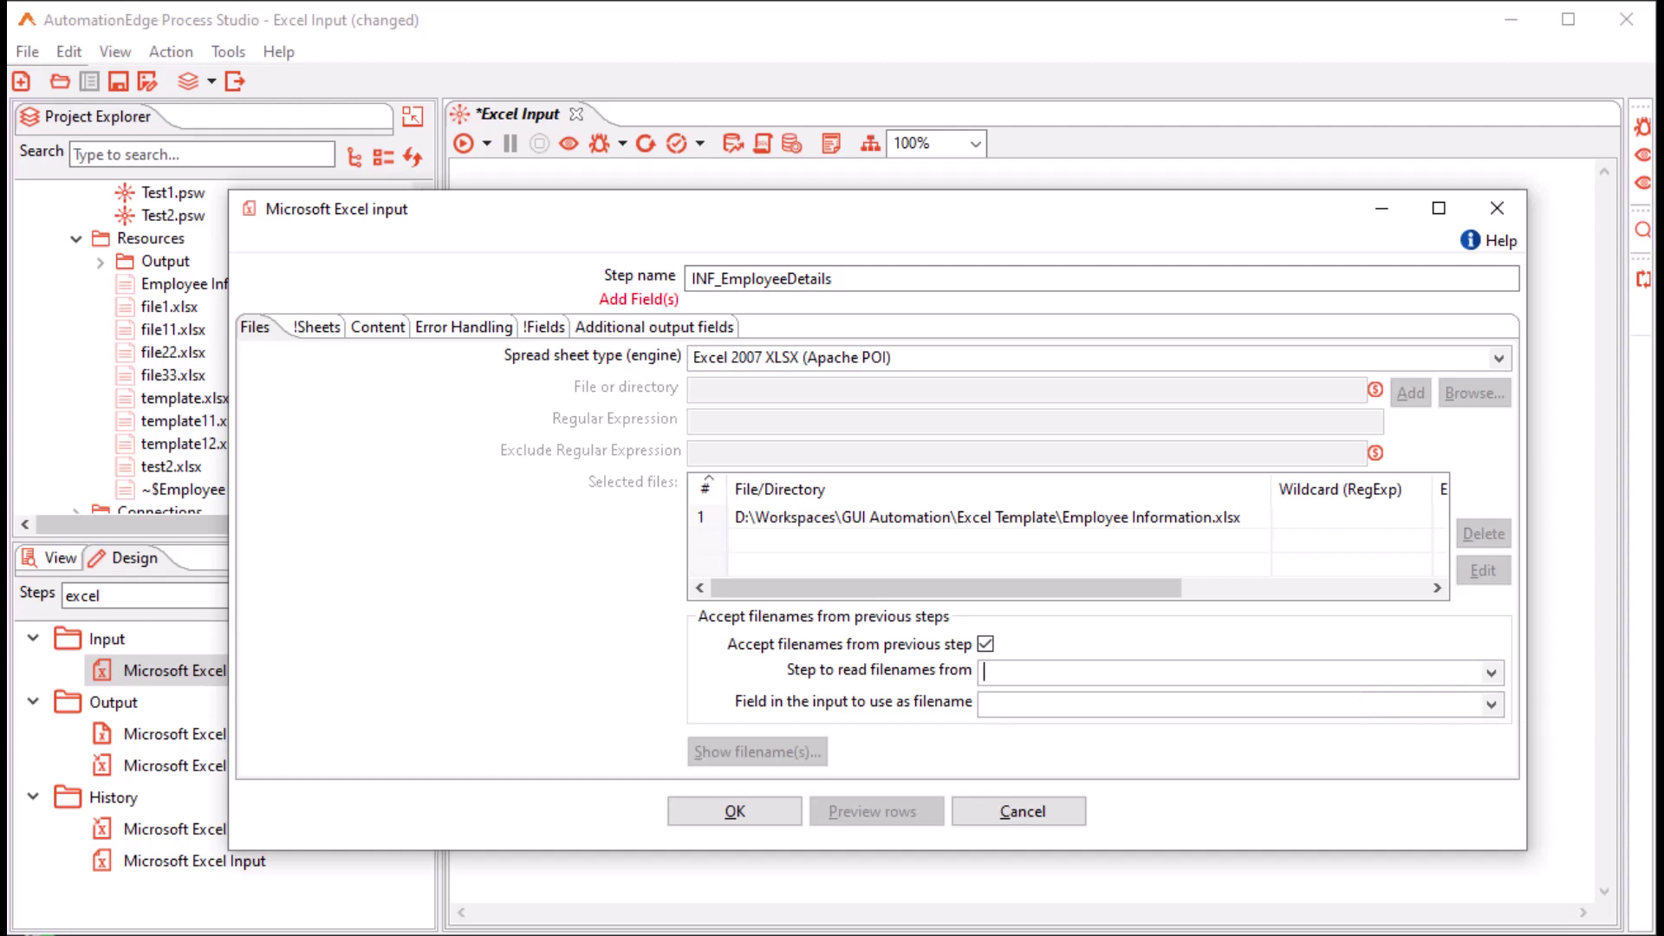
pyautogui.click(1048, 704)
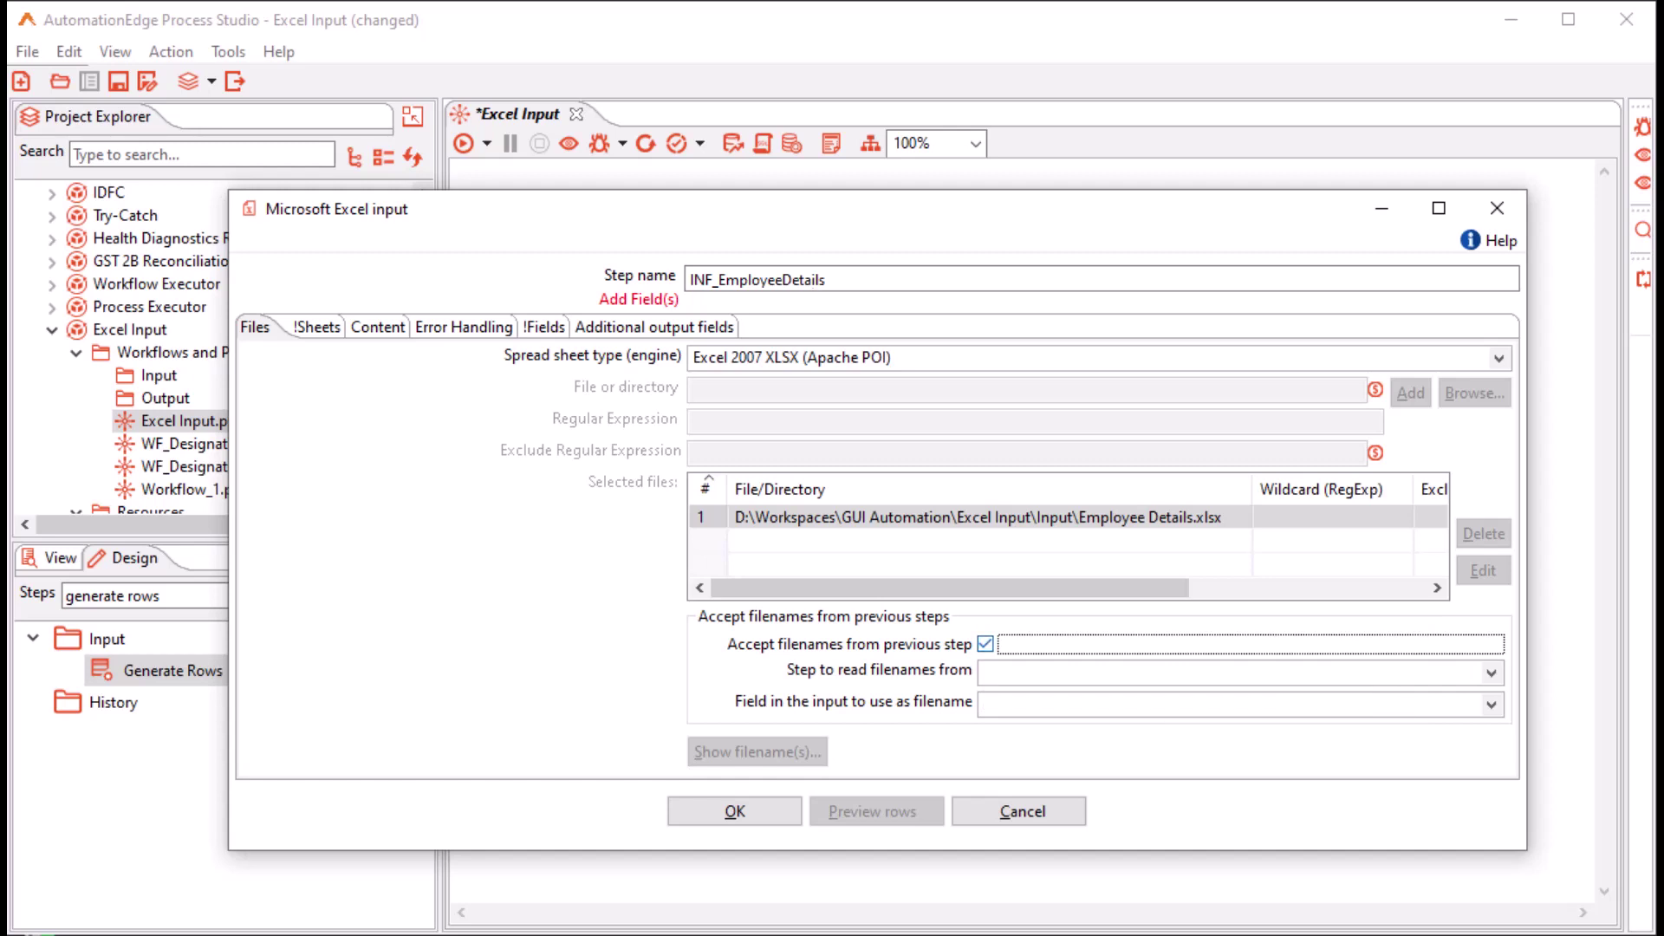
pyautogui.click(986, 644)
# Retrieve the workbook's sheet names and add the Employee sheet to the list of sheets to read
pyautogui.click(1334, 516)
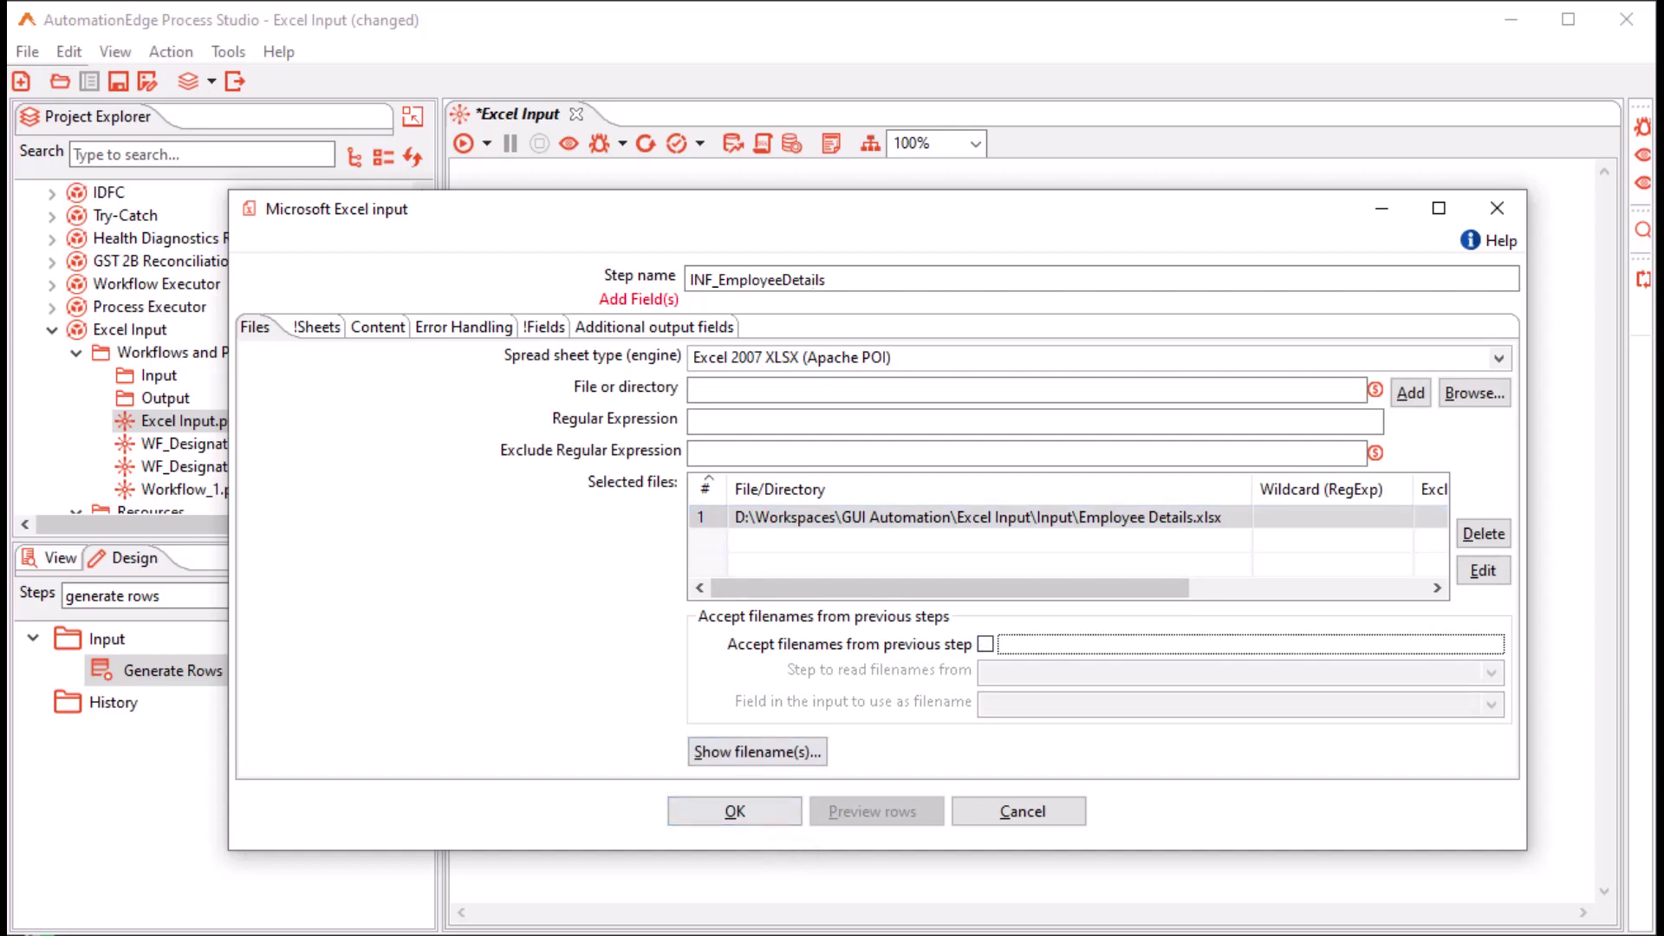
pyautogui.hotkey('ctrl', 'pagedown')
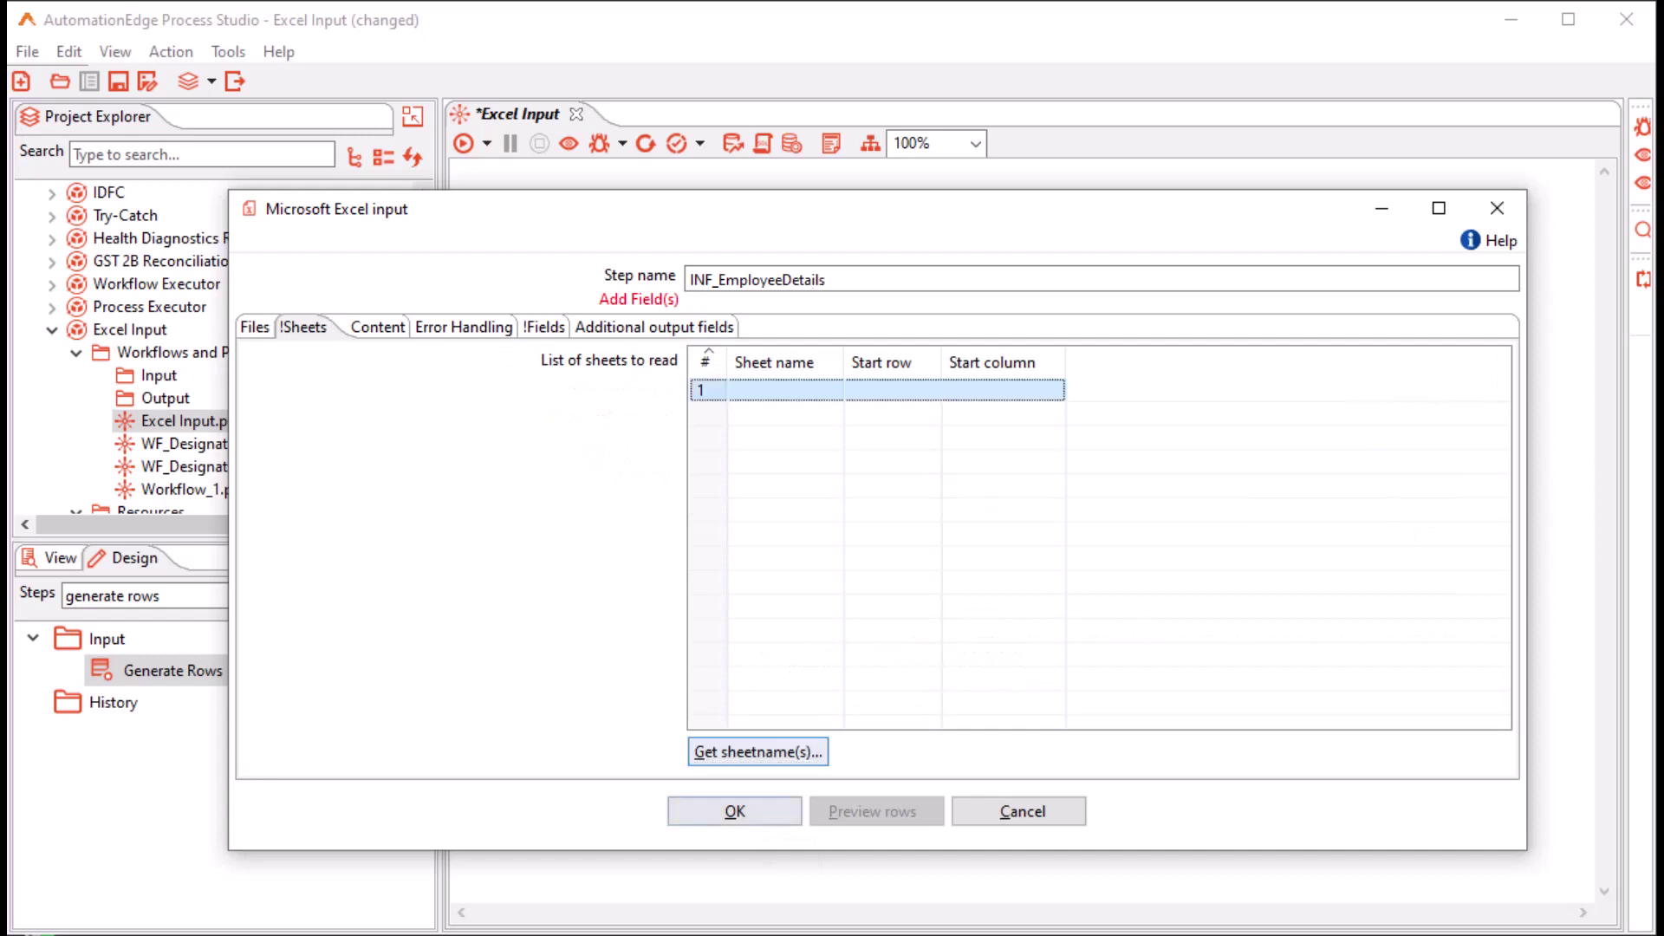
pyautogui.press('space')
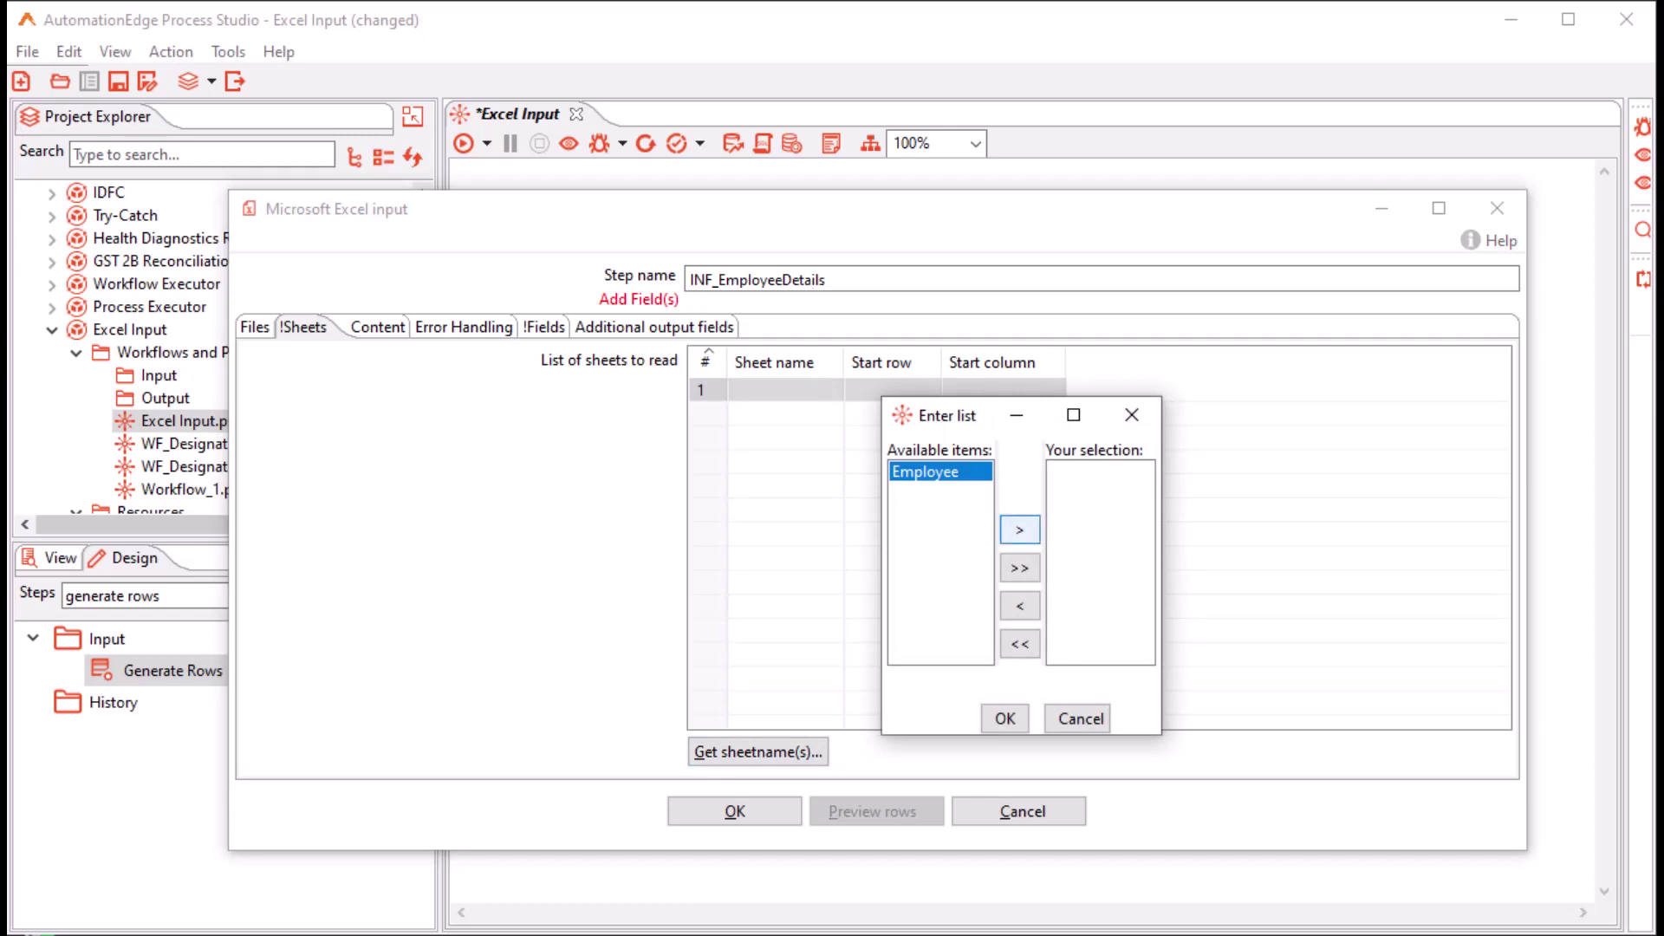
pyautogui.click(1019, 529)
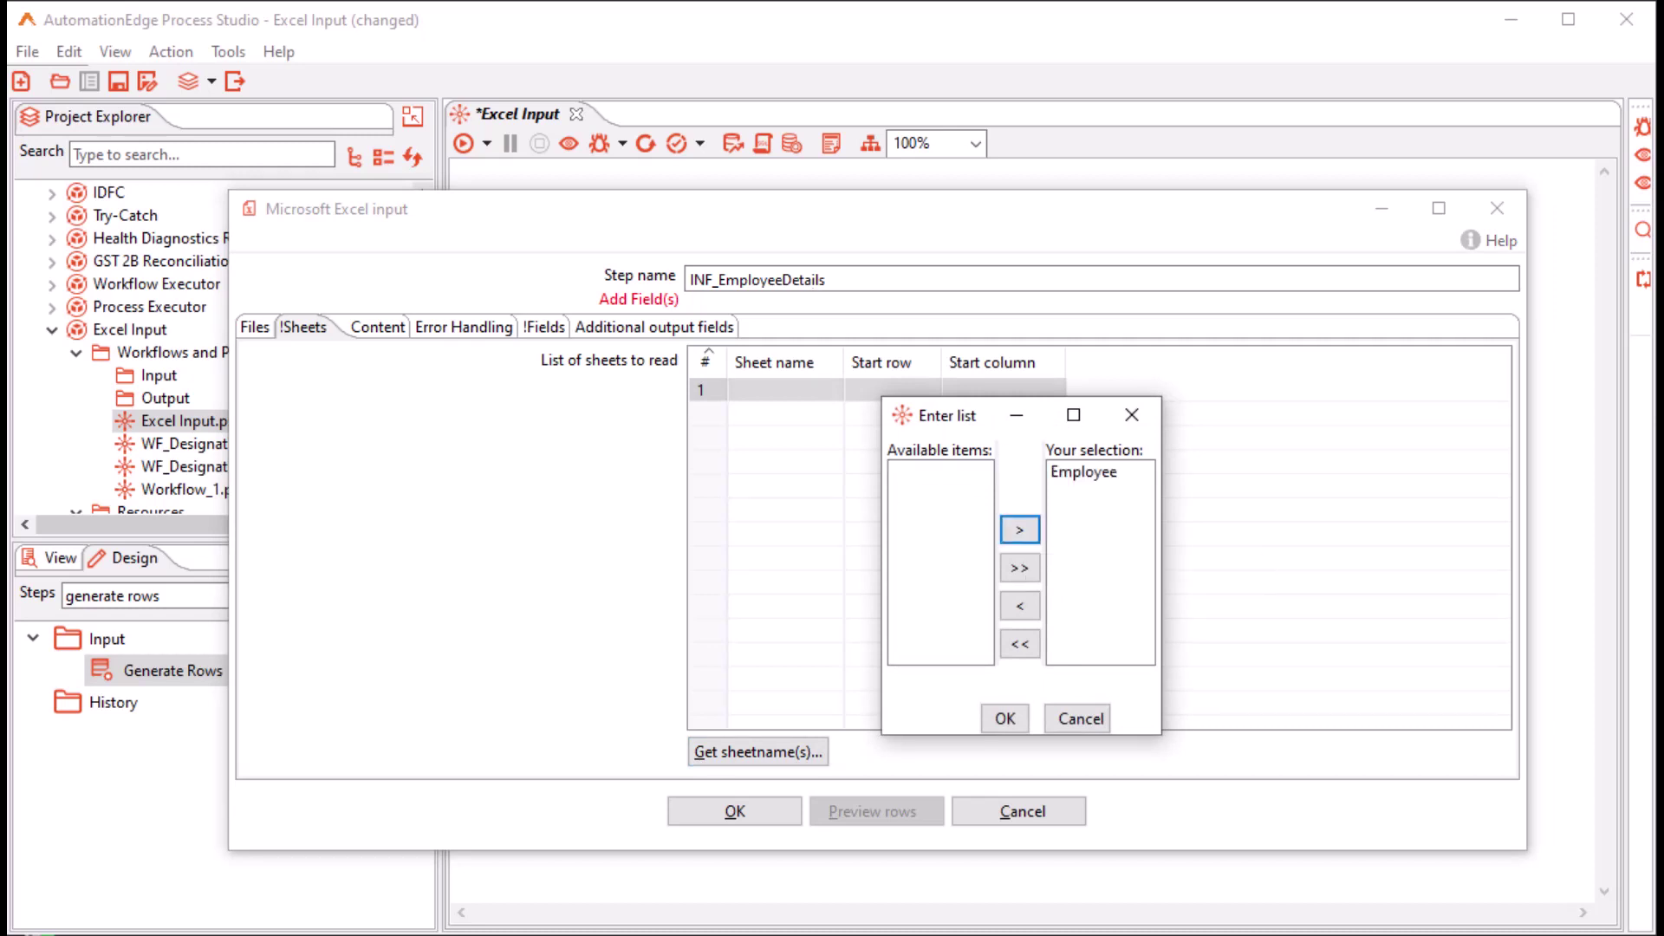
pyautogui.click(1005, 718)
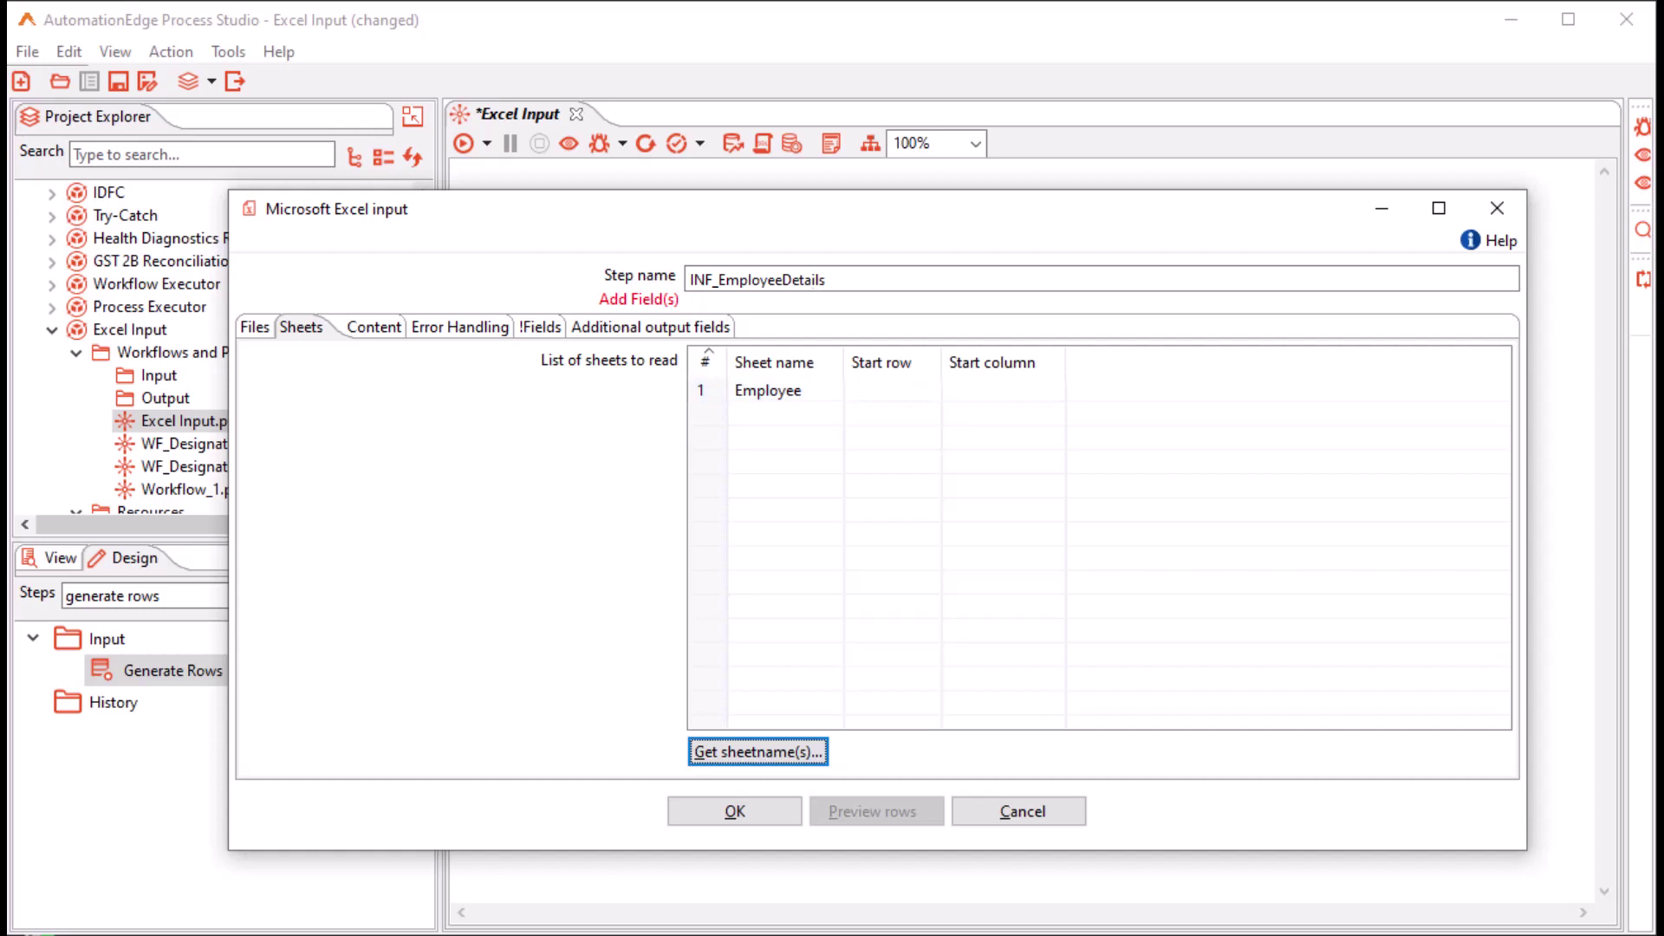
# Examine the content settings, toggling Header off and on and viewing the available encodings without choosing one
pyautogui.click(361, 327)
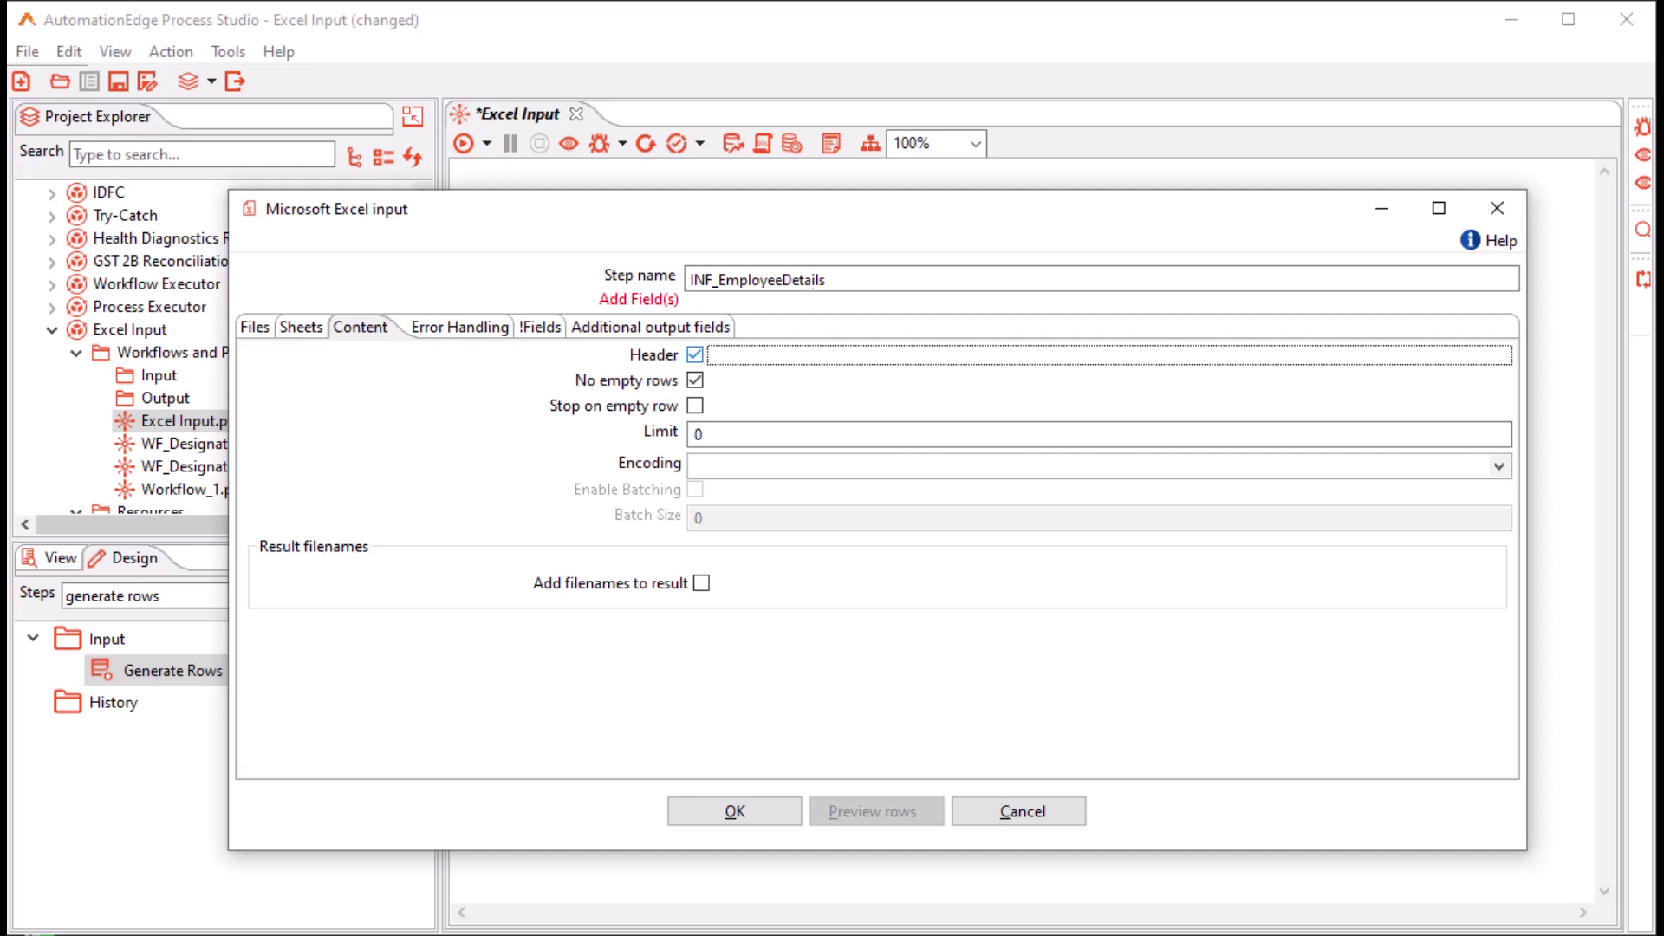
pyautogui.press('space')
pyautogui.press('space')
pyautogui.click(1498, 466)
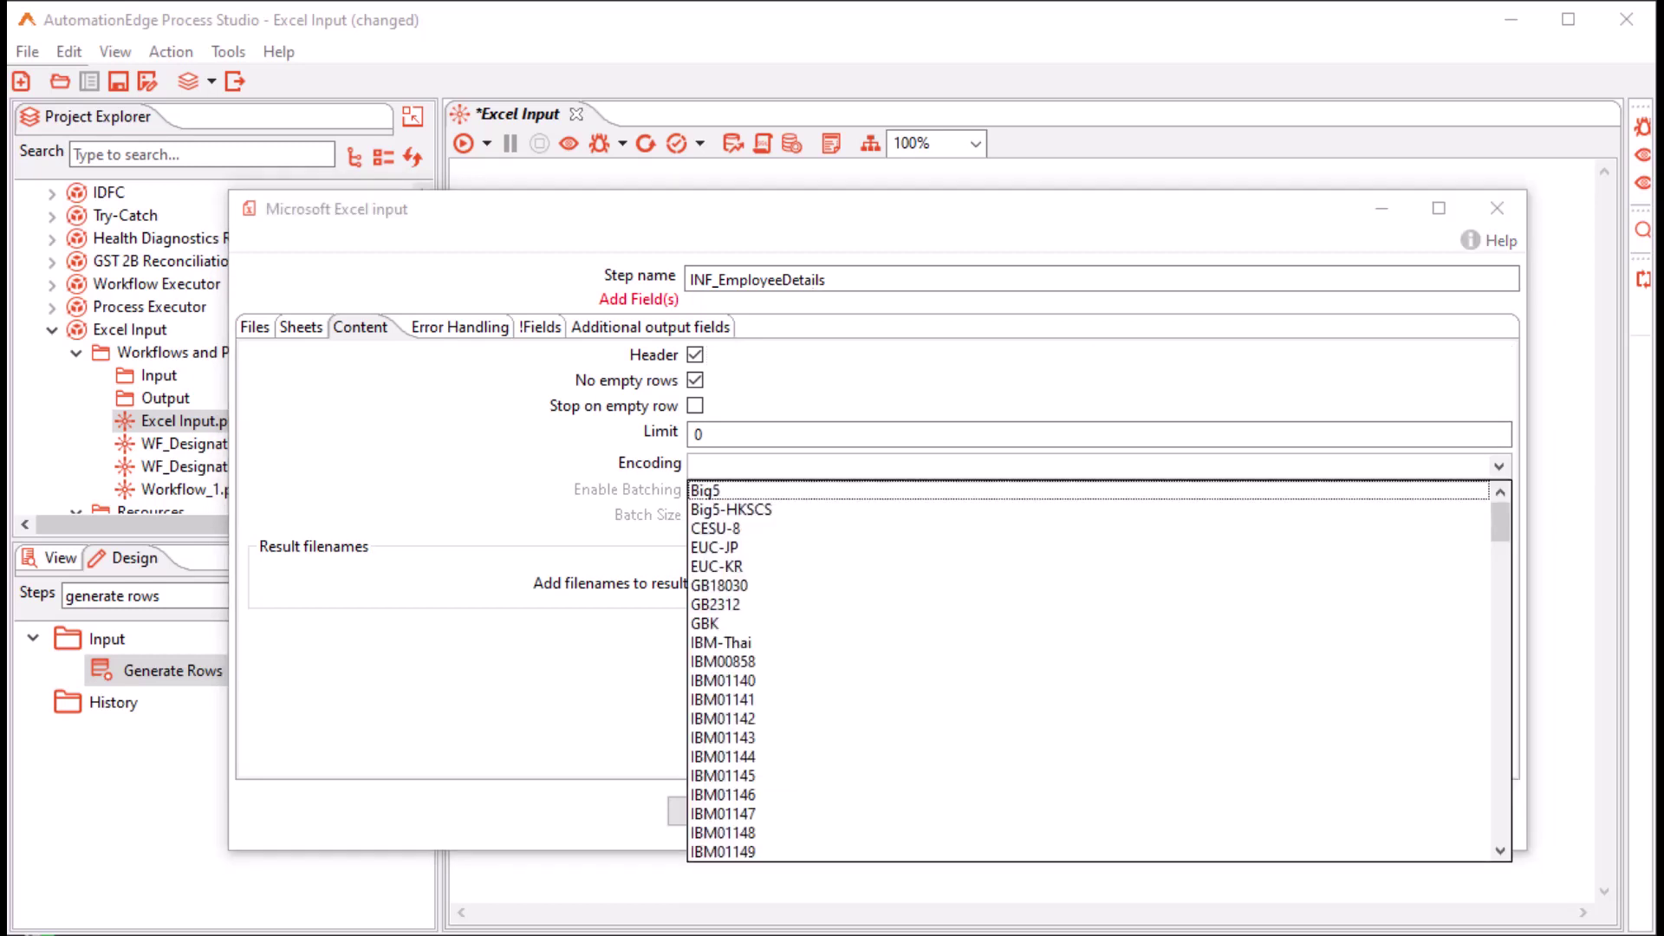
pyautogui.press('Escape')
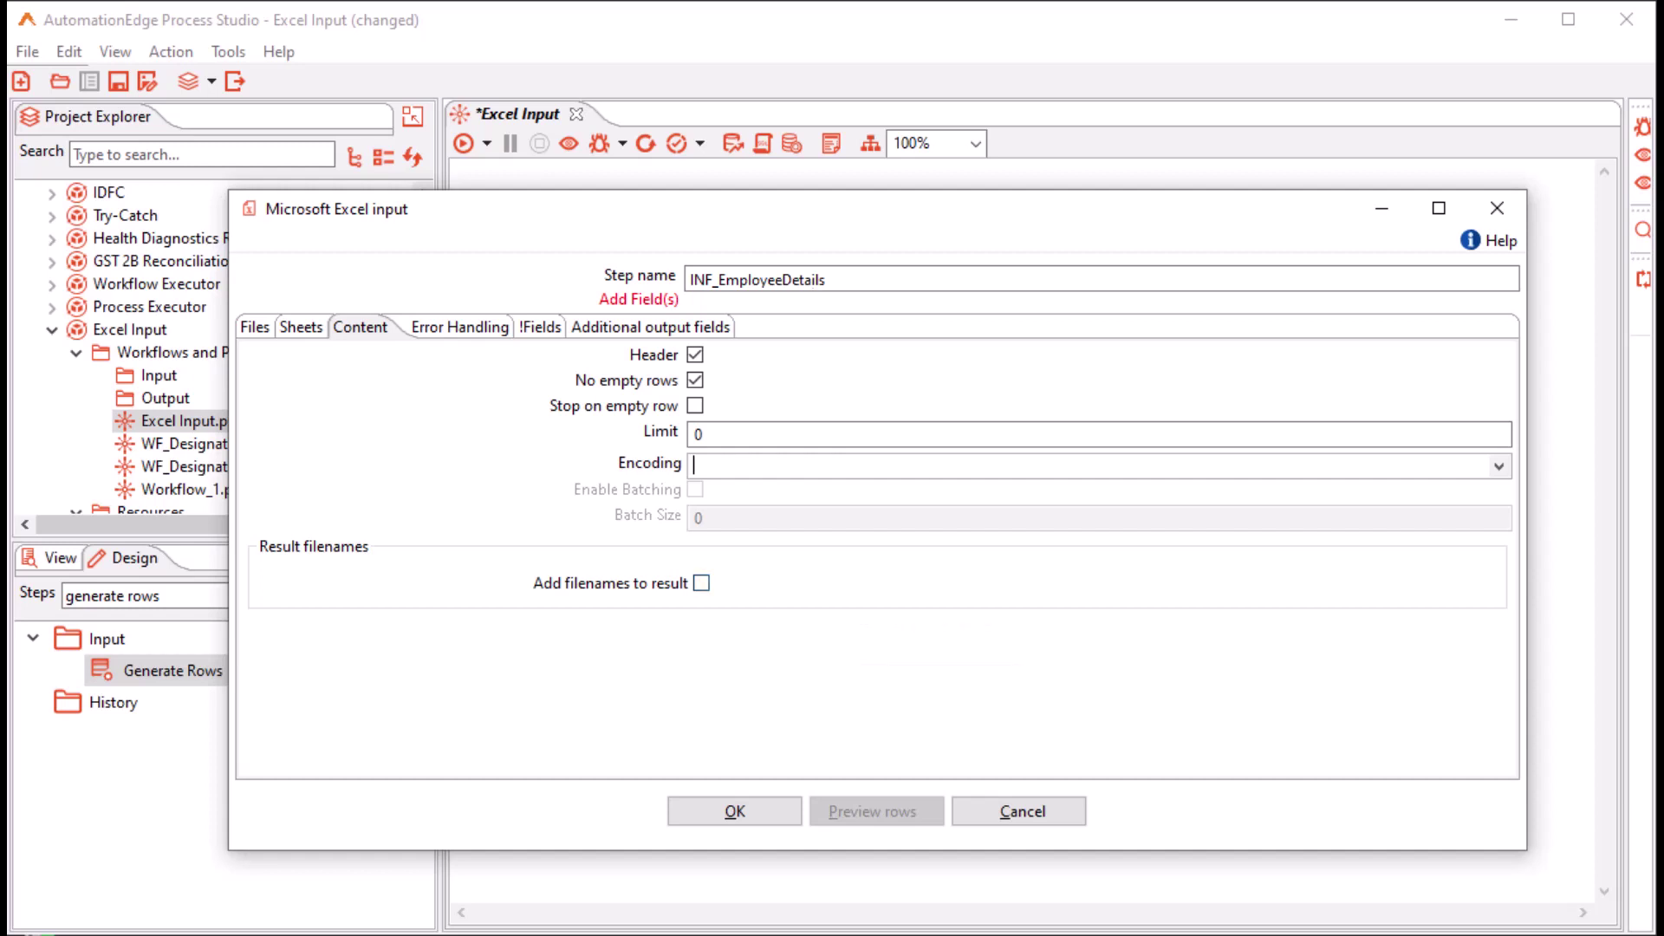
# Enable Ignore errors in the error handling settings and examine the warning and error files directory options, including the selectable environment variables
pyautogui.click(447, 327)
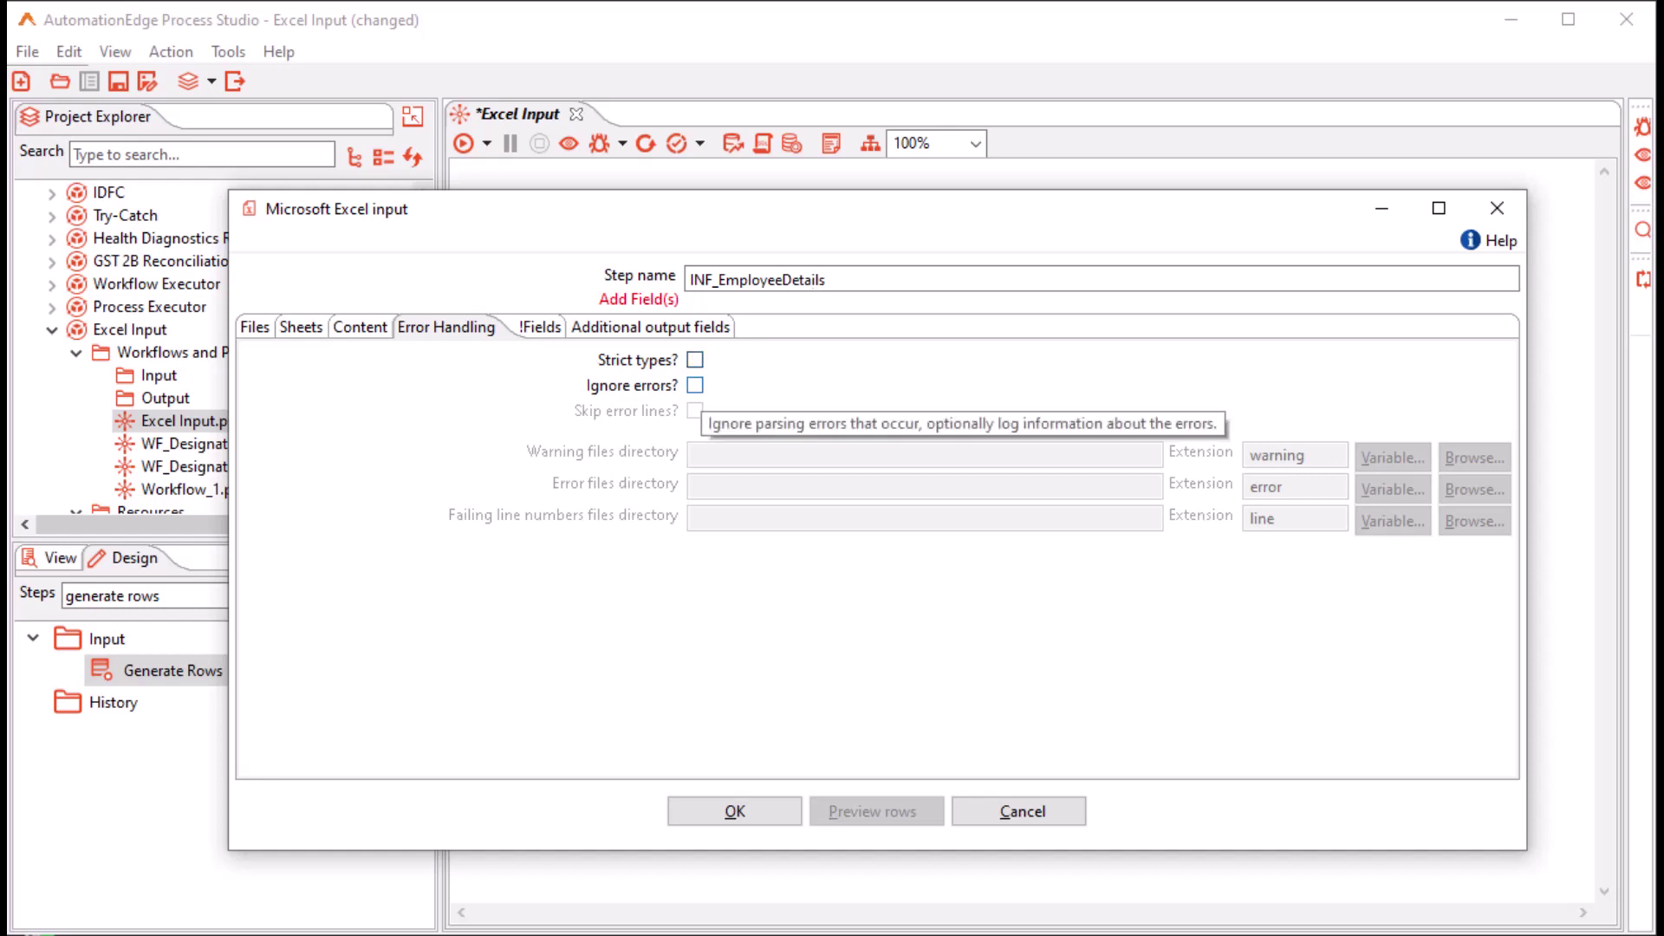
pyautogui.click(695, 384)
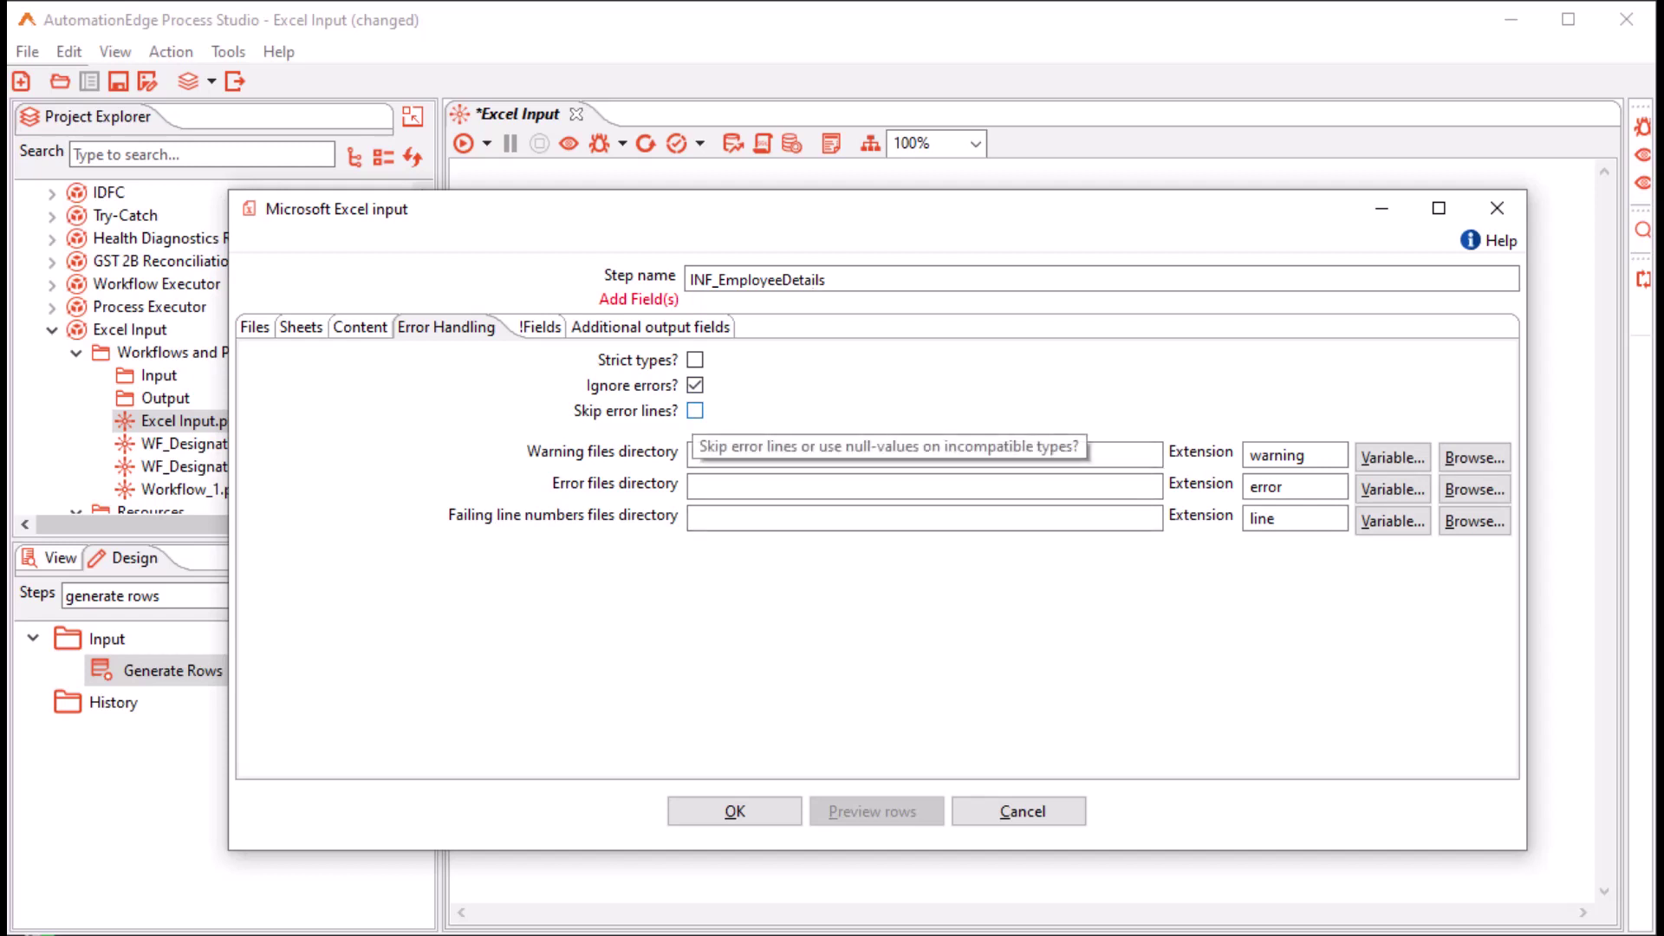
pyautogui.click(698, 454)
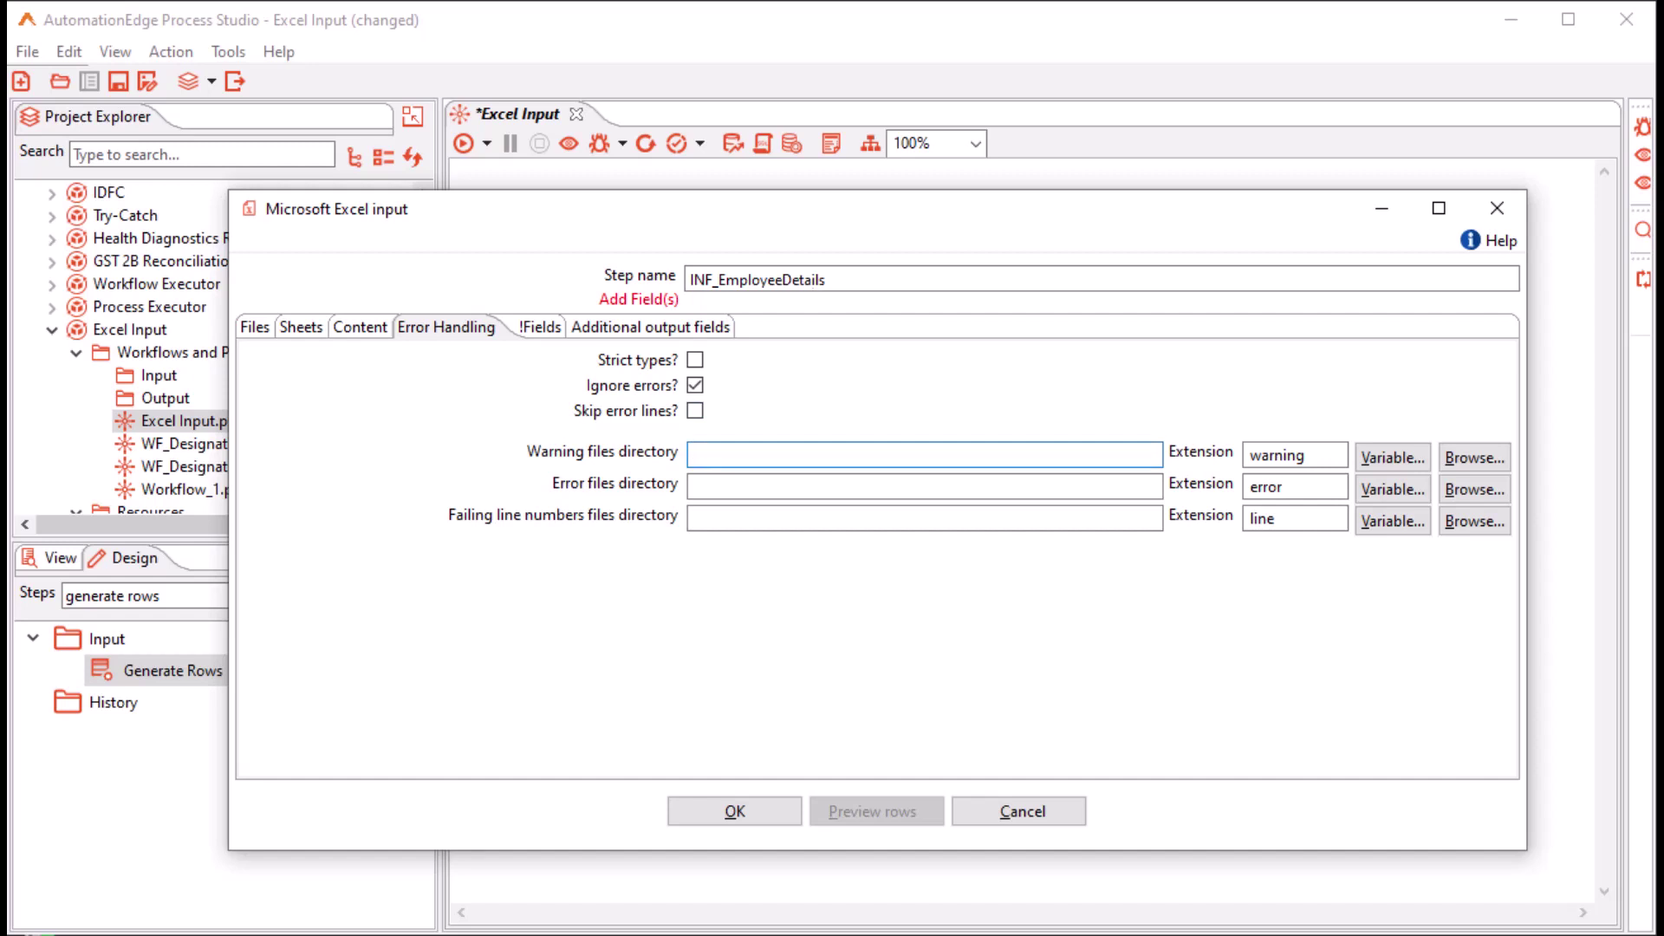
pyautogui.click(1391, 457)
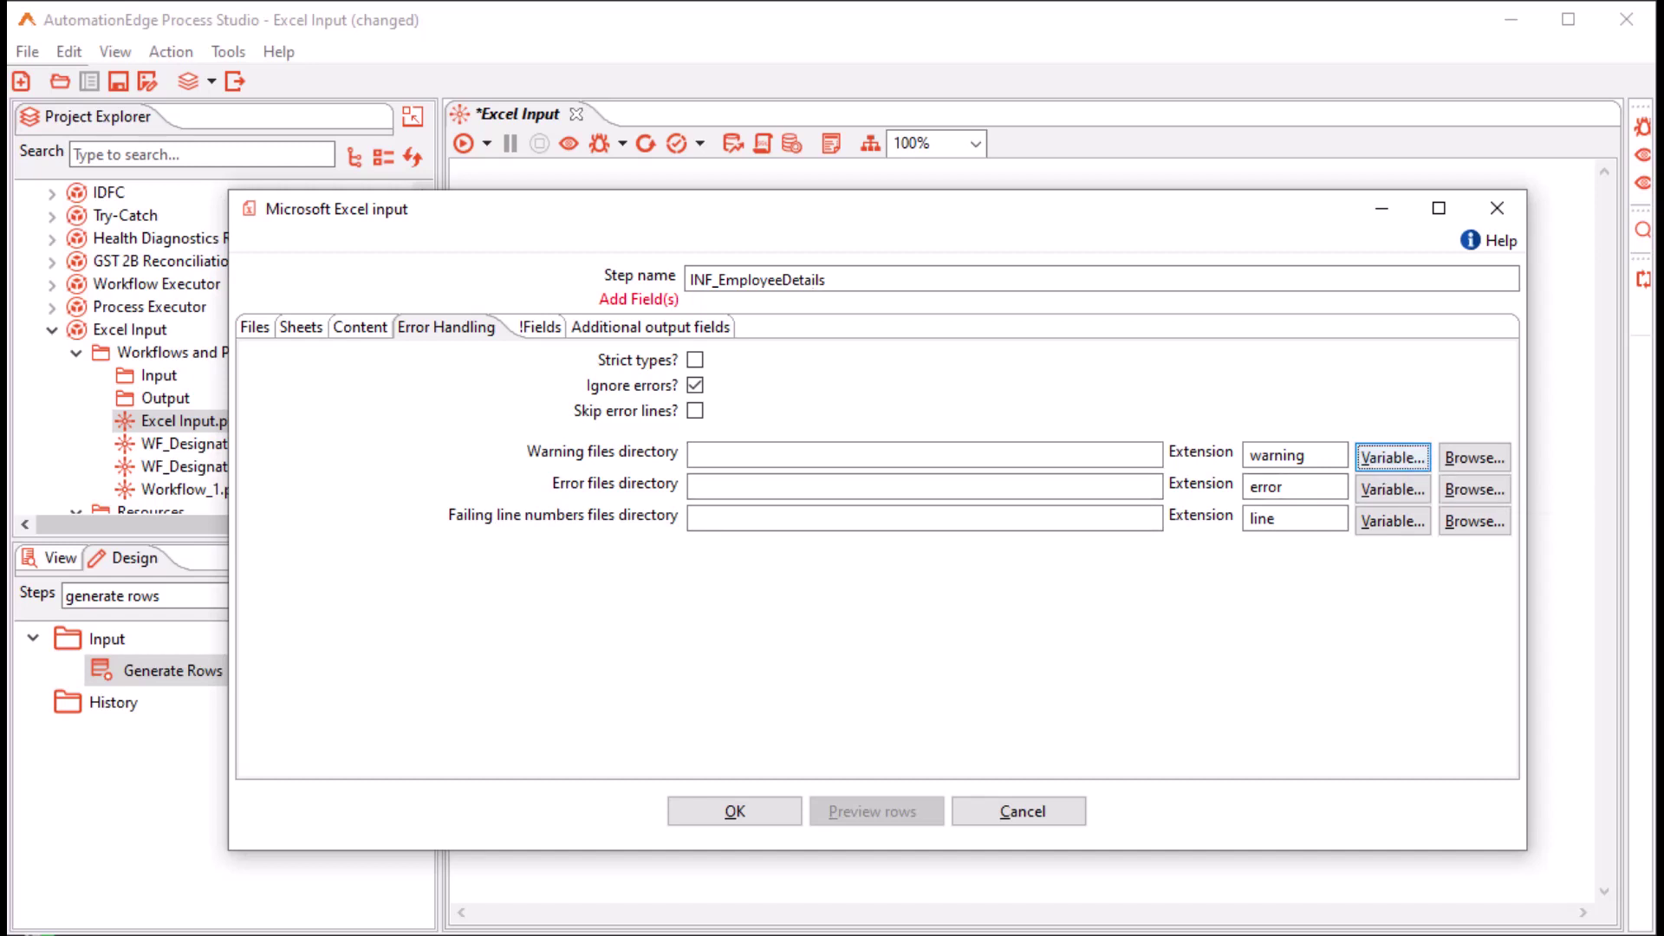
pyautogui.click(1392, 457)
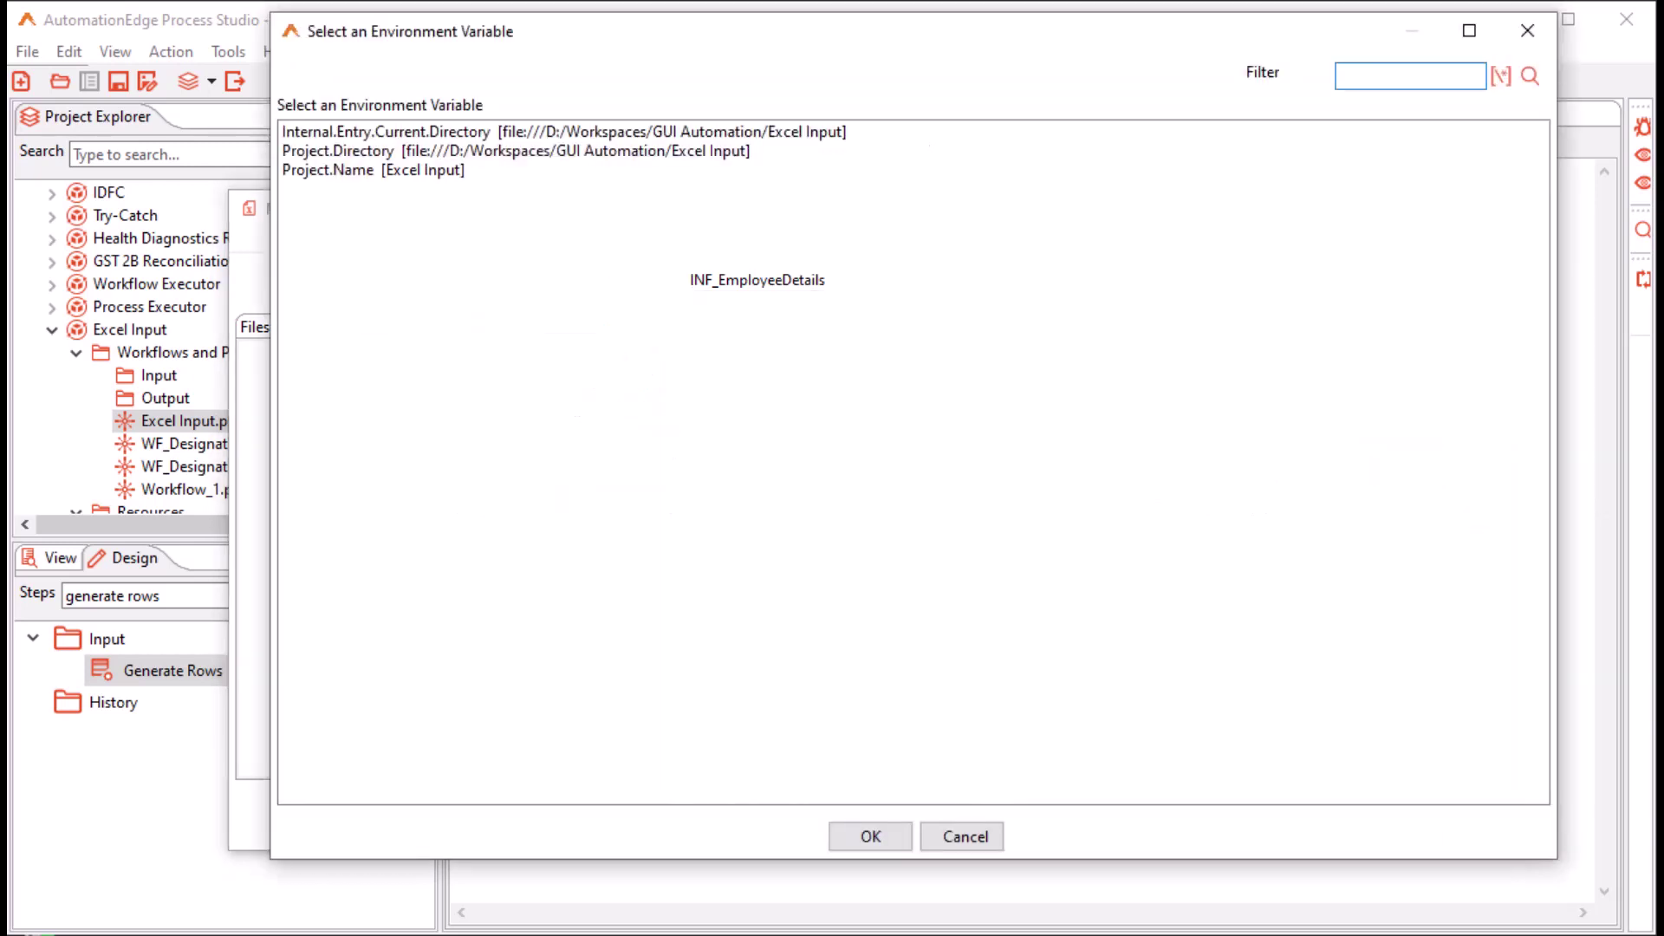
pyautogui.press('Return')
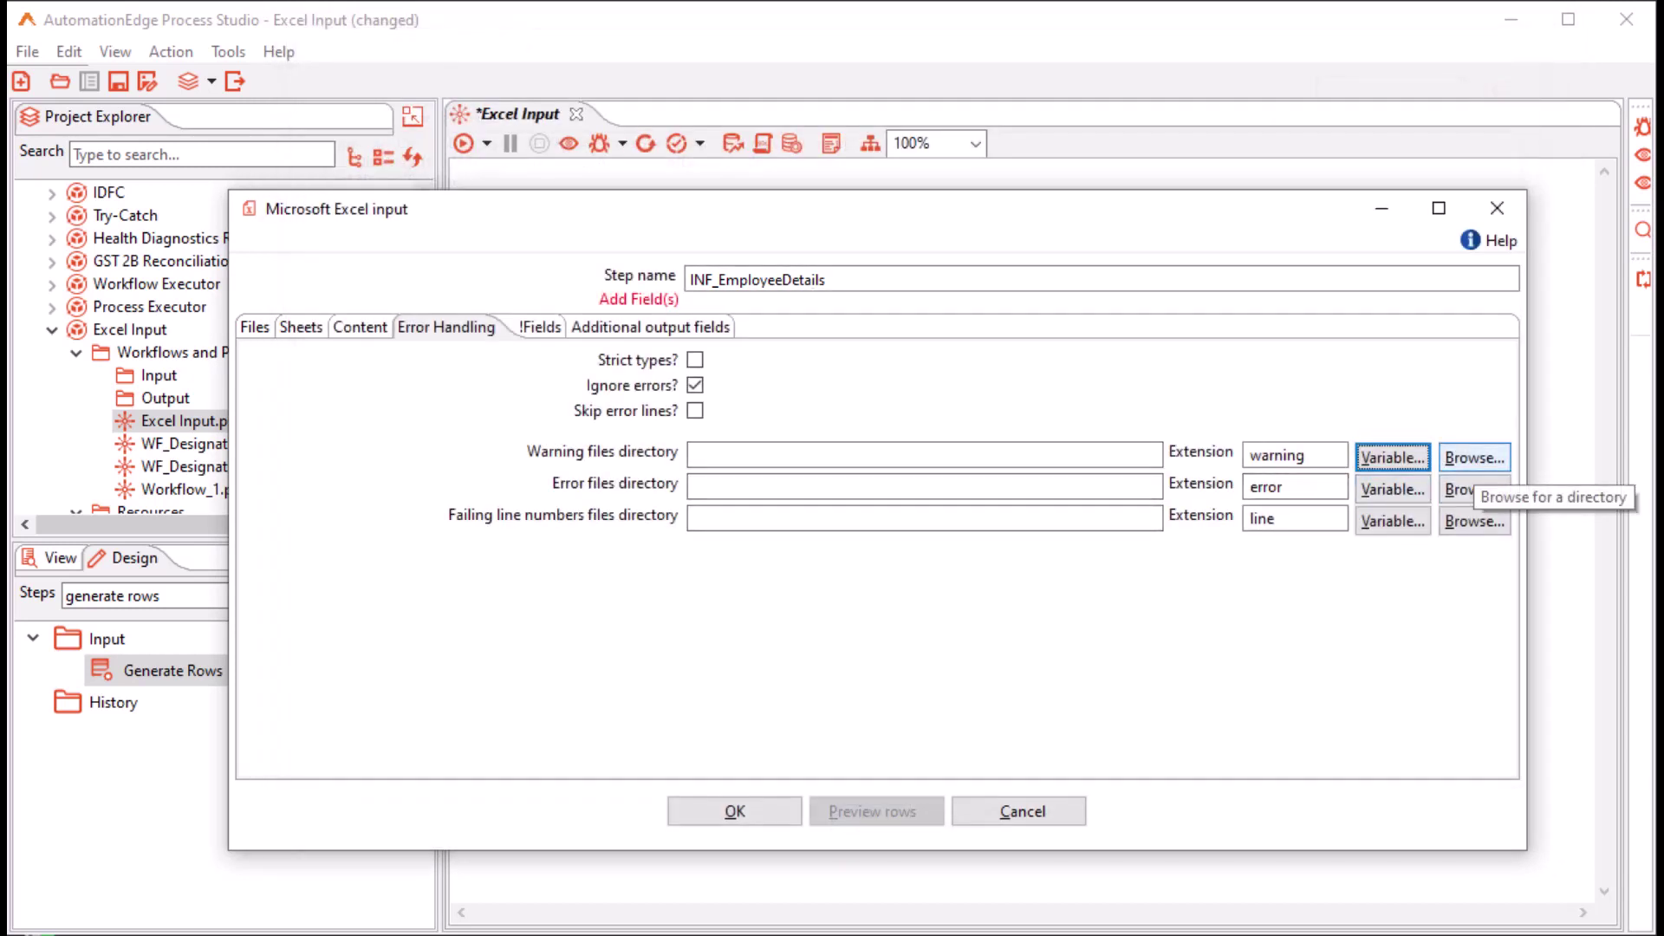
pyautogui.click(924, 486)
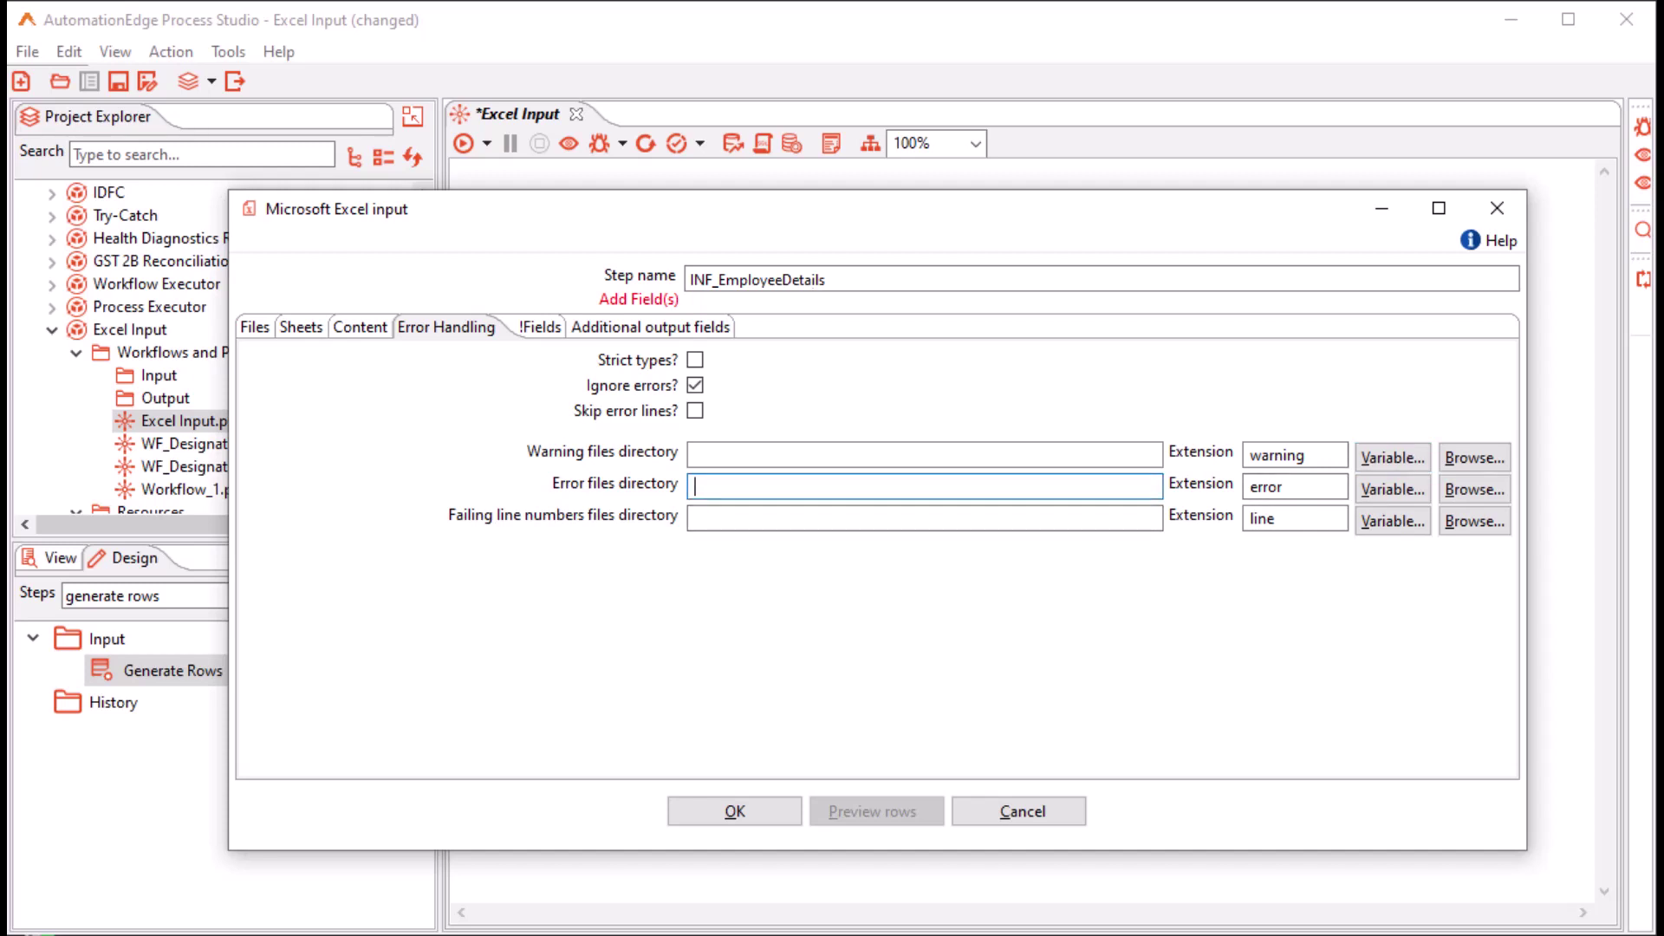
pyautogui.click(1295, 487)
# Retrieve the step's output fields from the header row of the Excel sheet
pyautogui.click(533, 327)
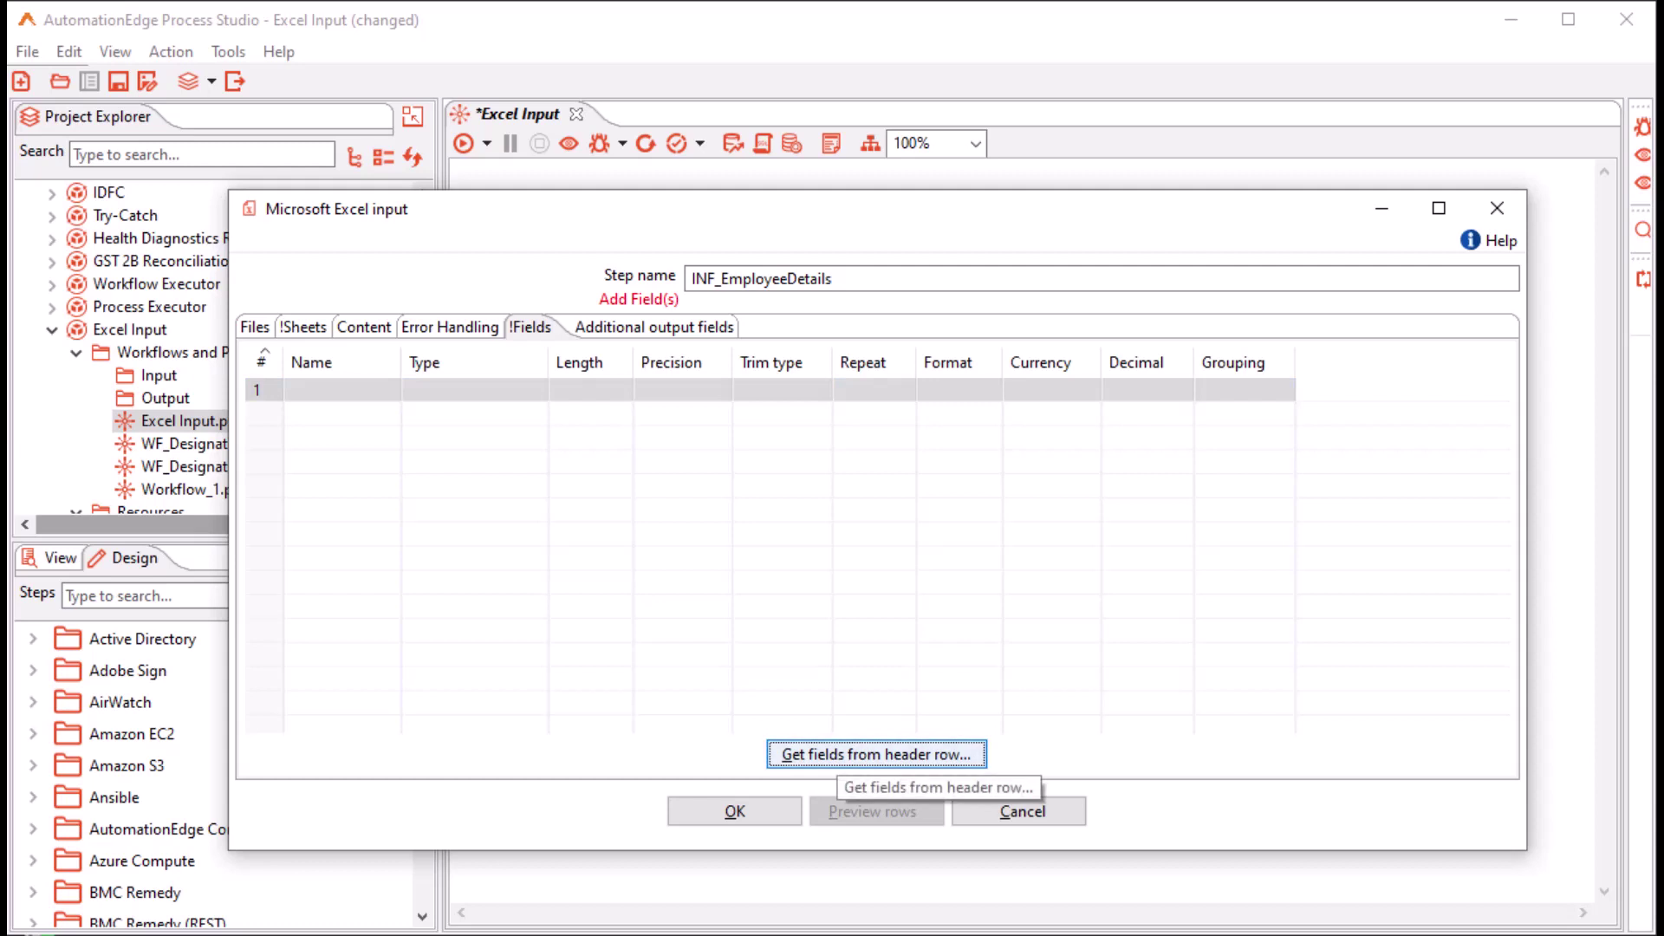
pyautogui.click(875, 754)
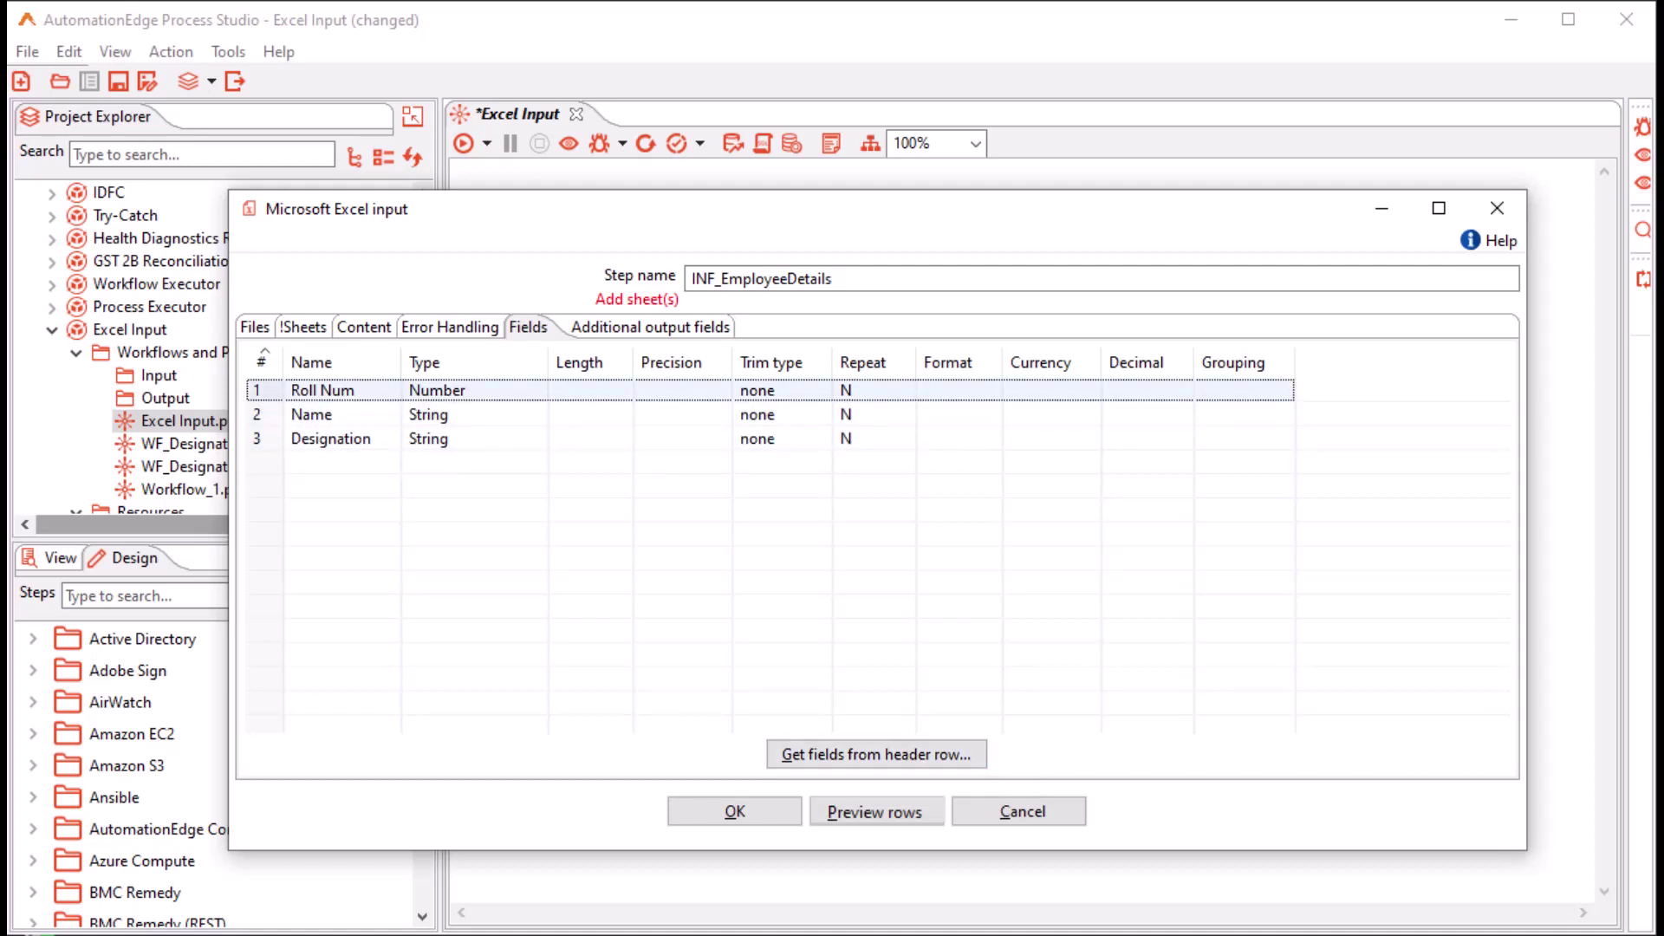
# Examine the Roll Num field's attributes from type through grouping, including the available types, trim types and number formats, without changing any
pyautogui.click(438, 390)
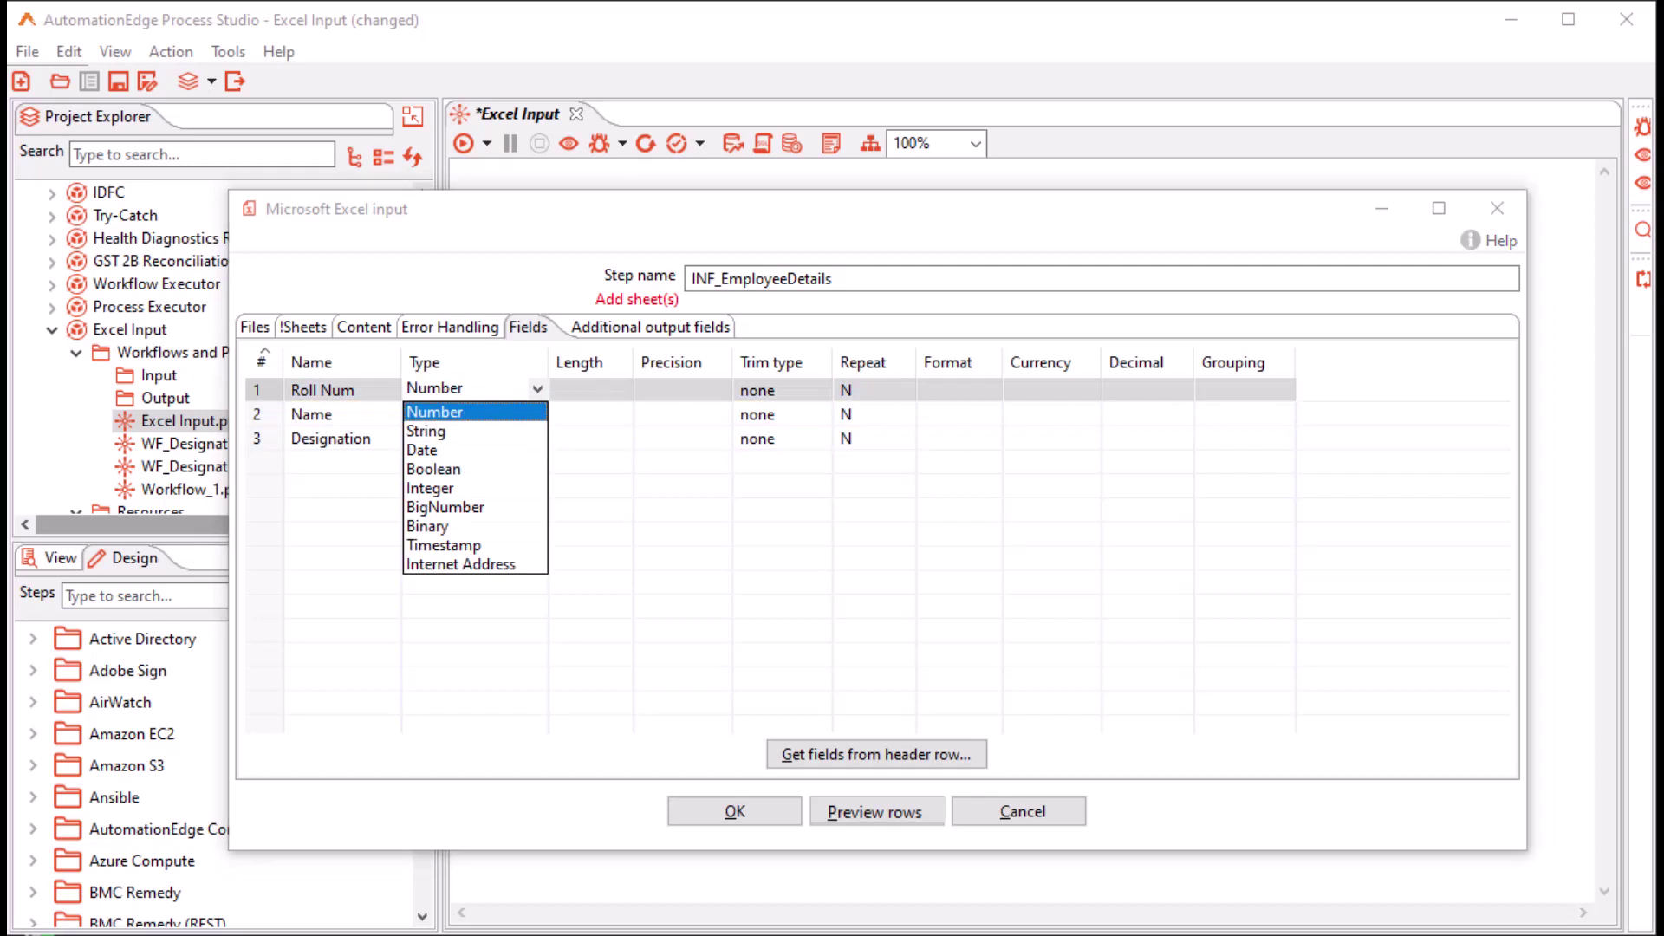
pyautogui.press('Return')
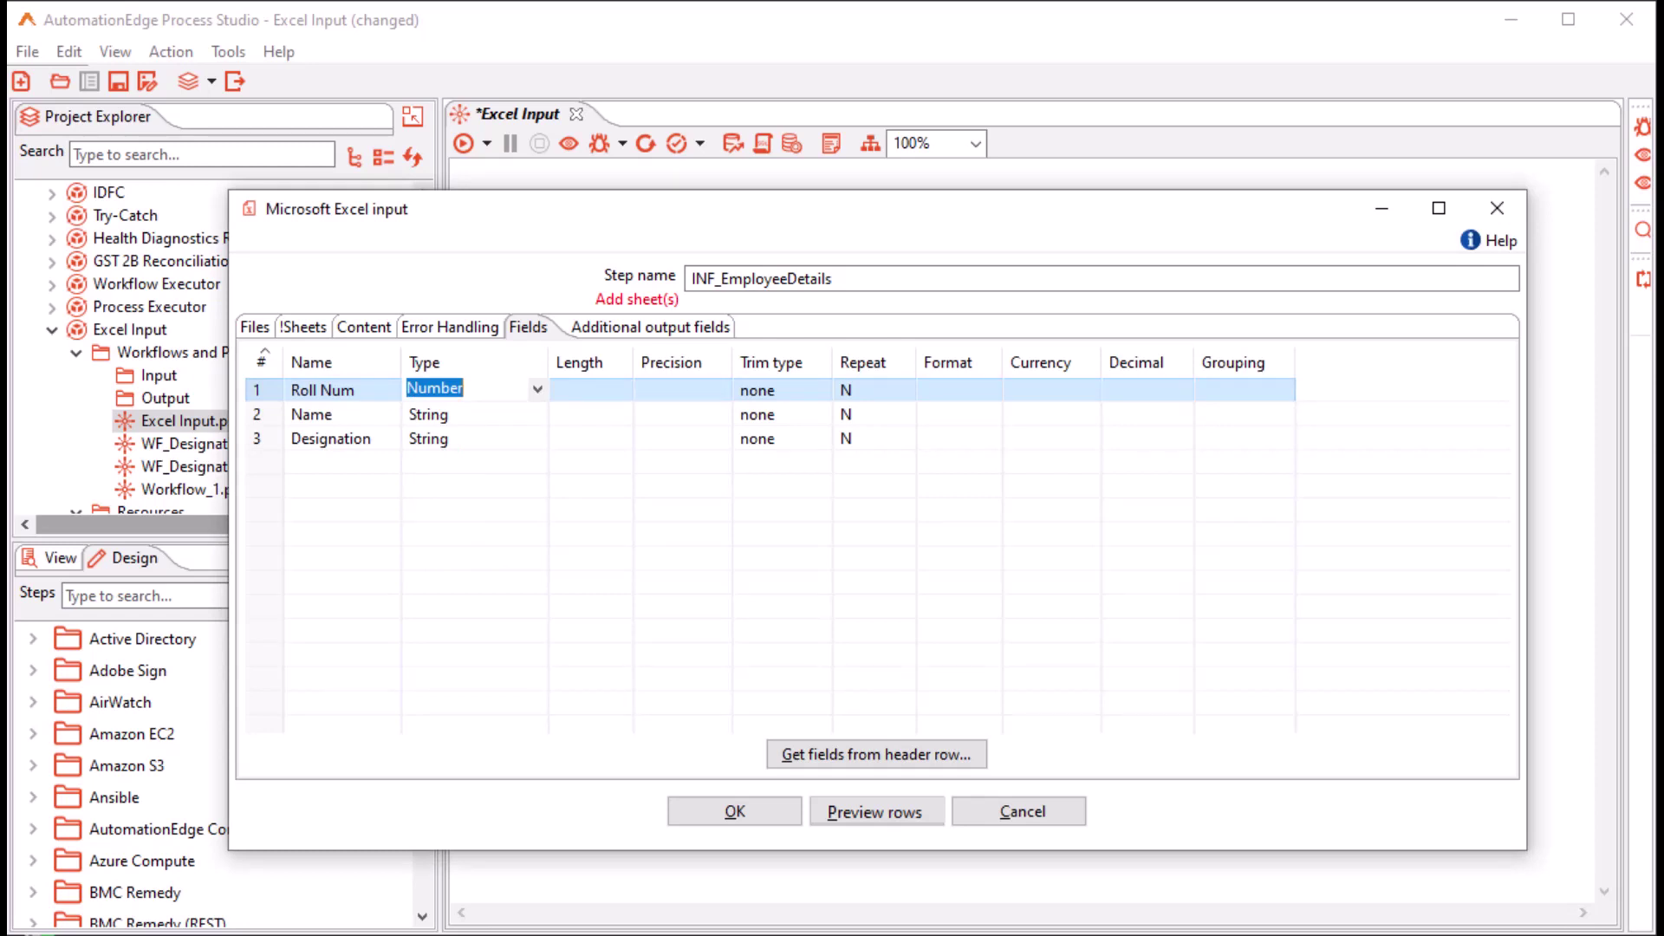
pyautogui.click(772, 389)
pyautogui.hotkey('alt', 'Down')
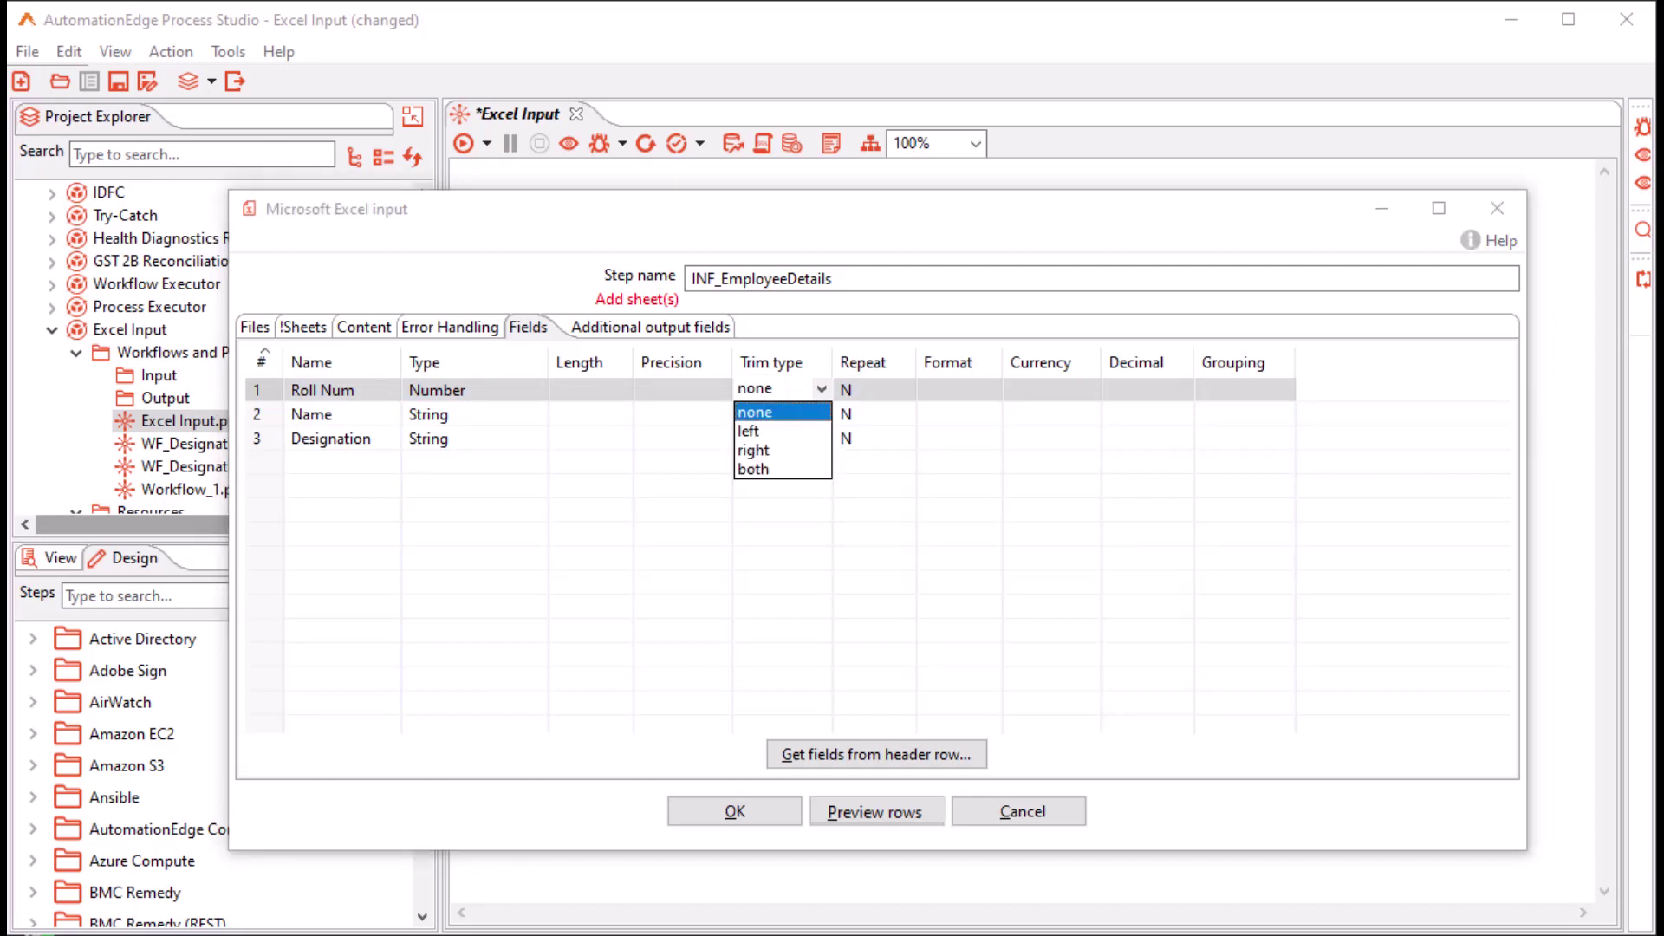
pyautogui.press('Return')
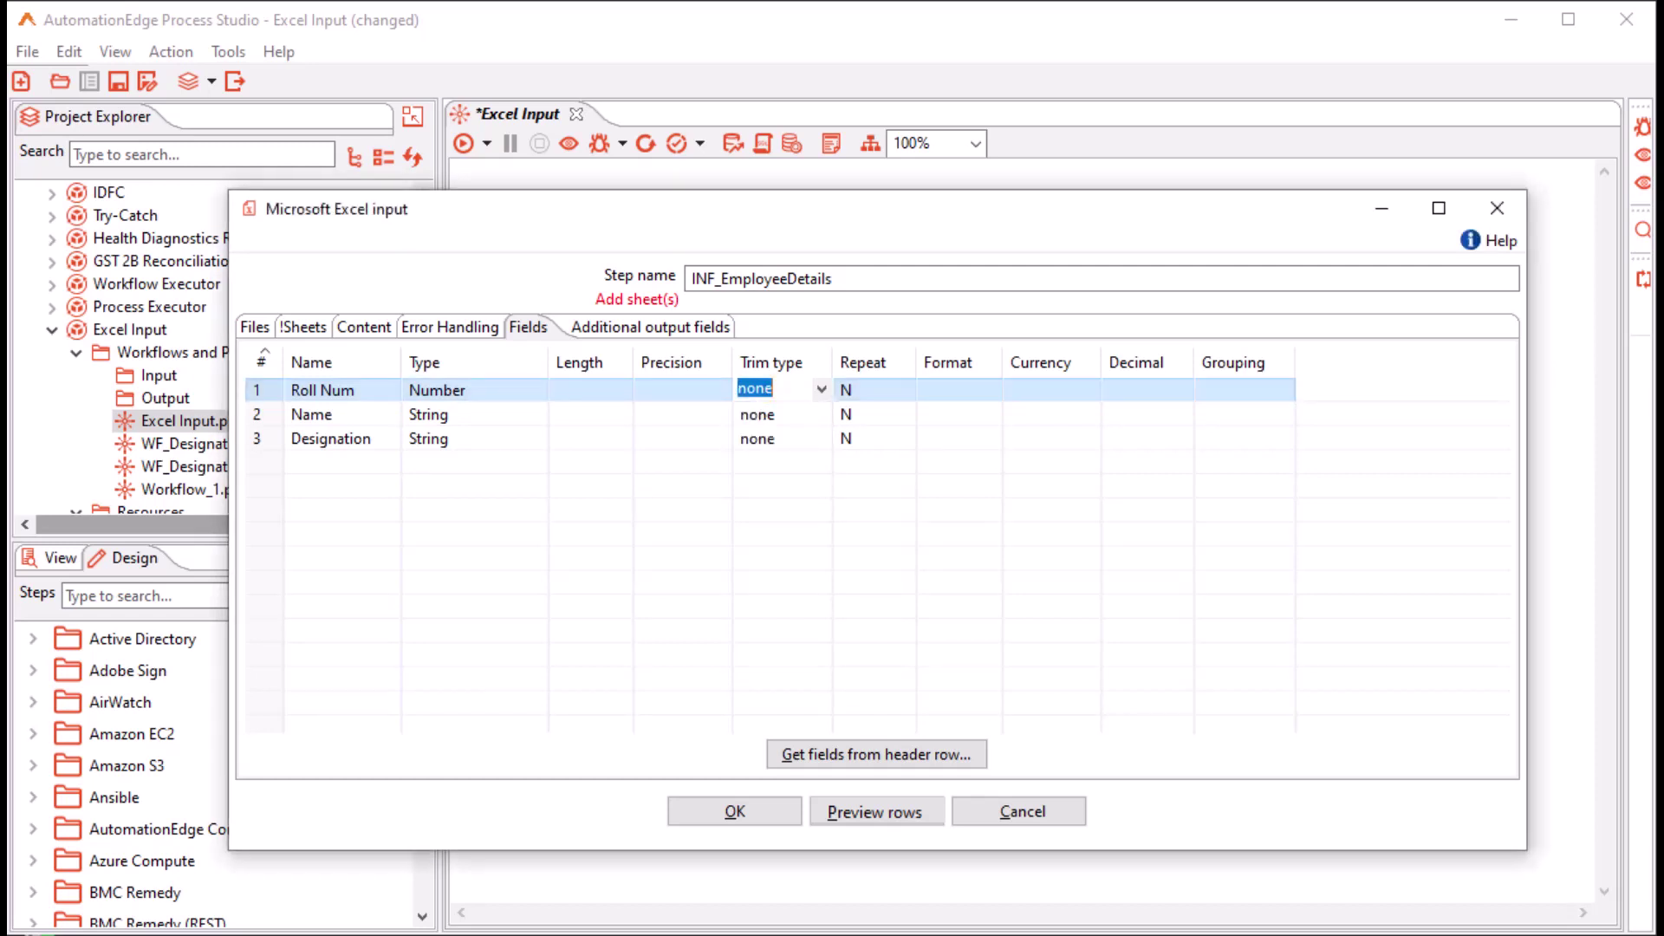
pyautogui.press('Tab')
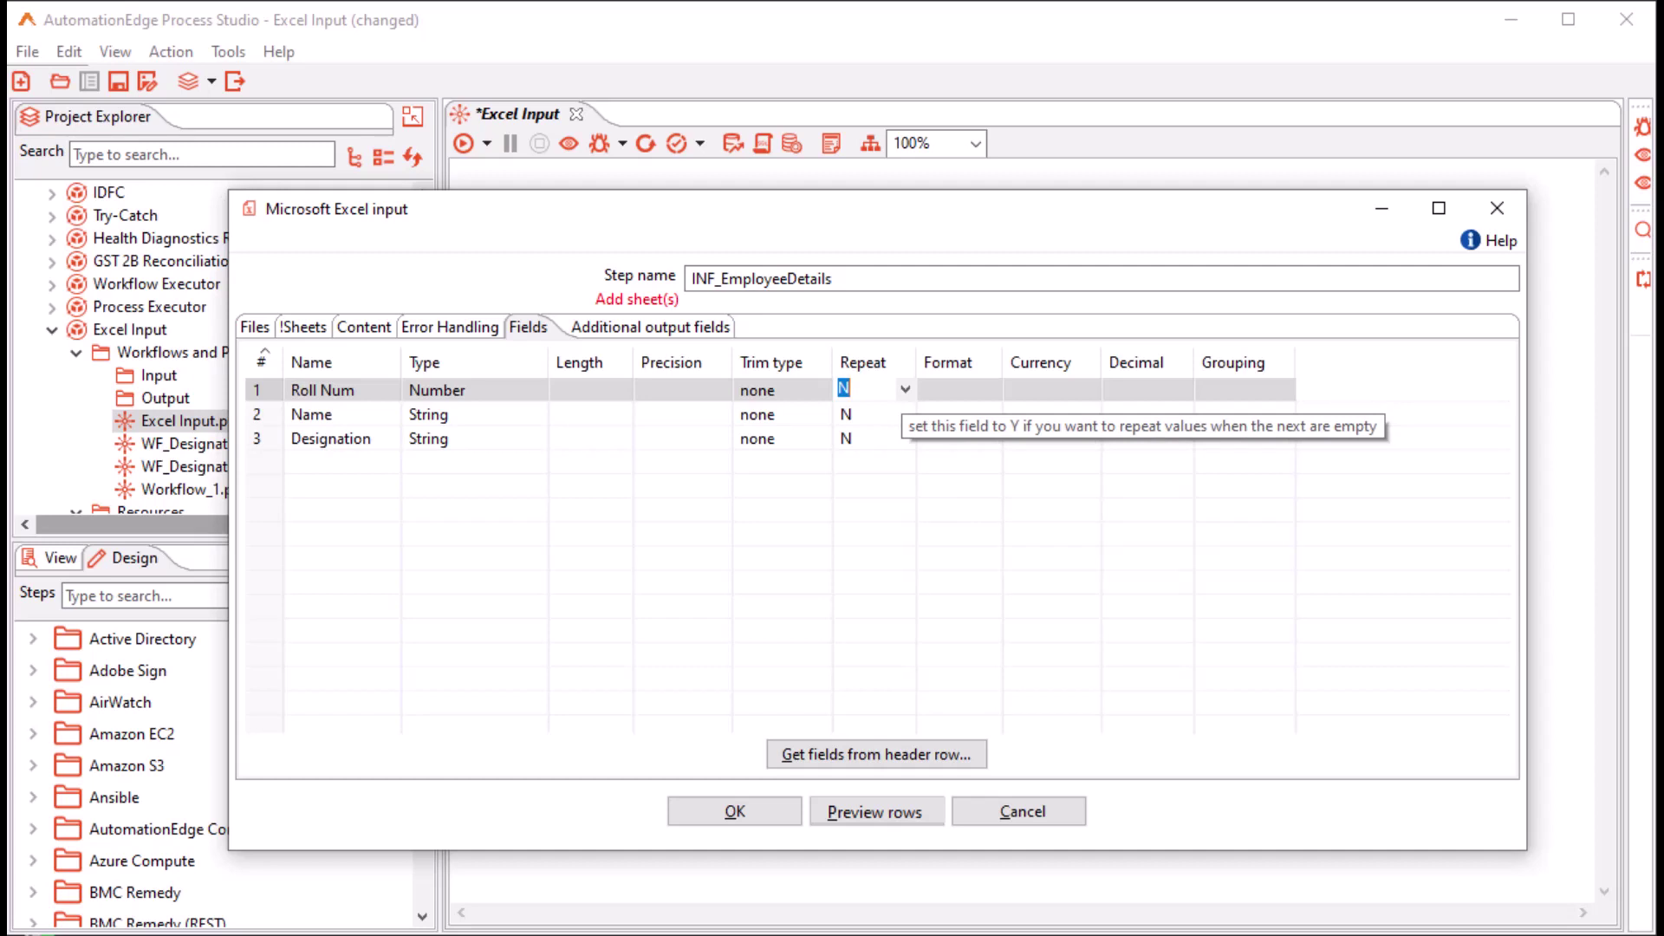
pyautogui.click(954, 389)
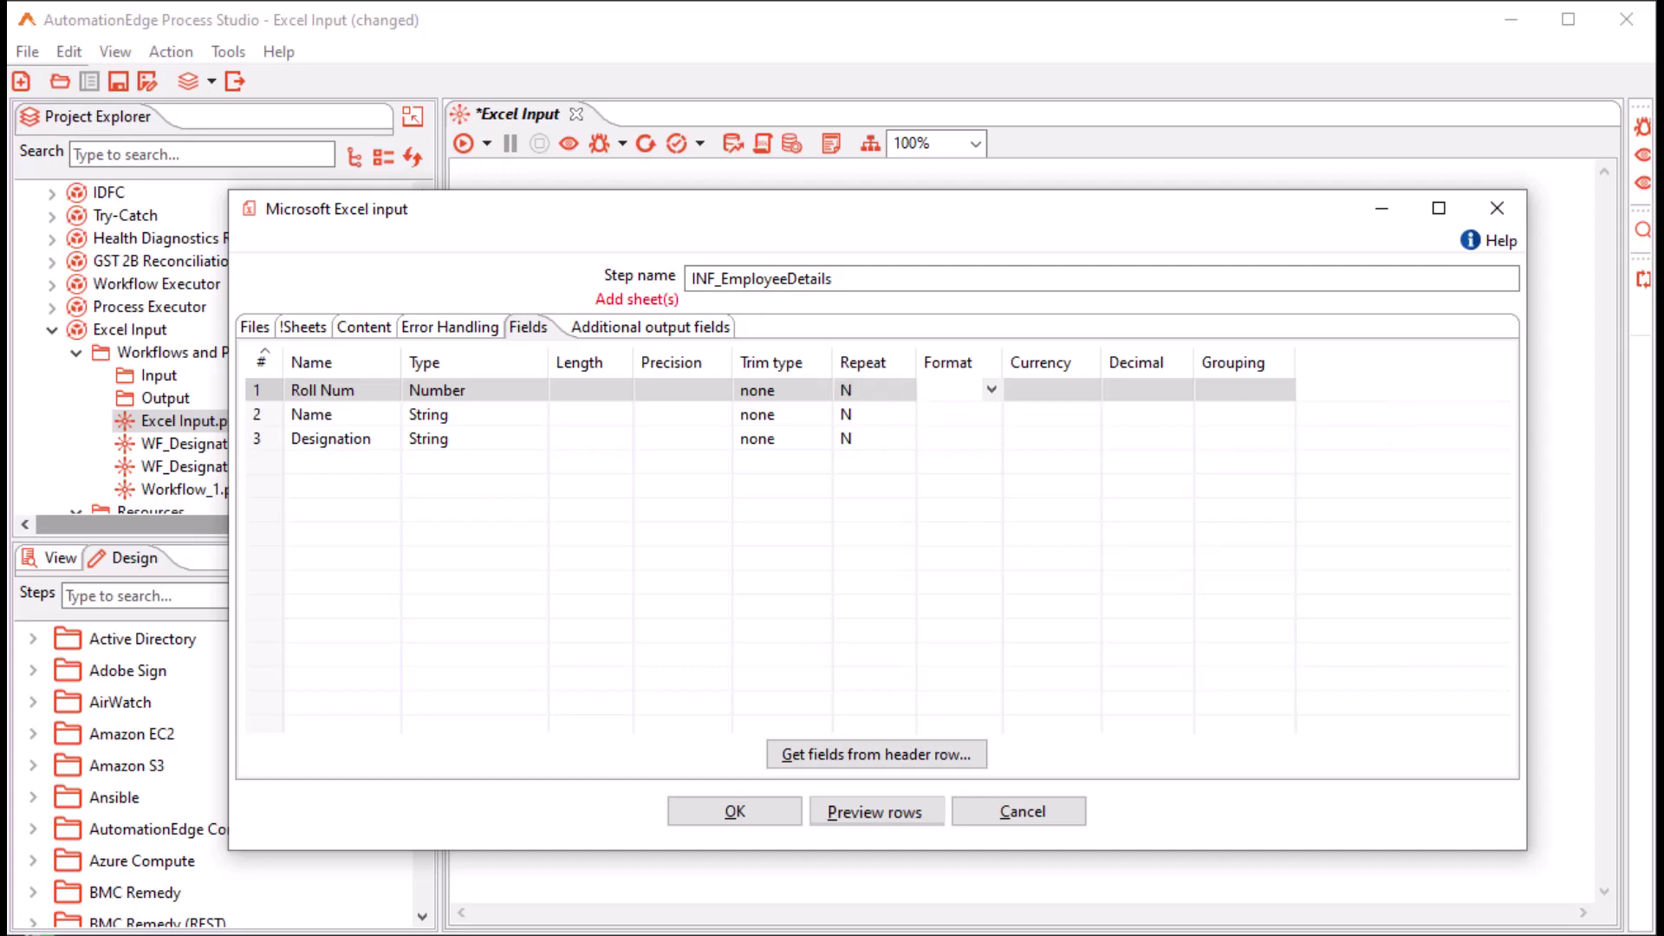
pyautogui.click(991, 389)
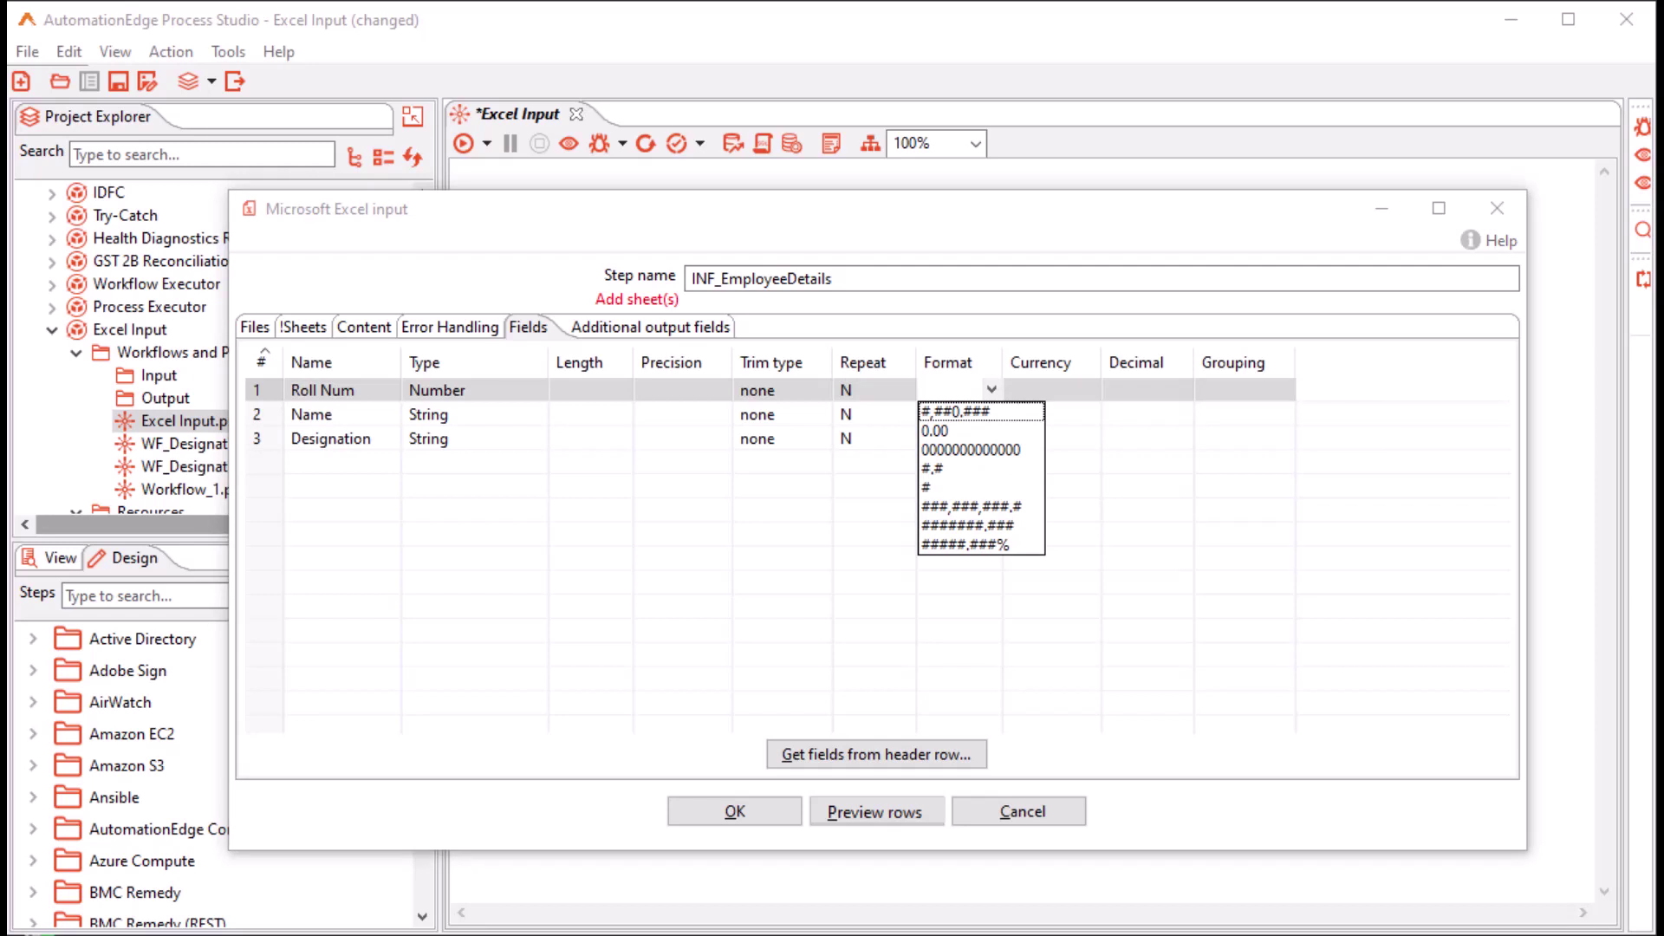
pyautogui.press('Tab')
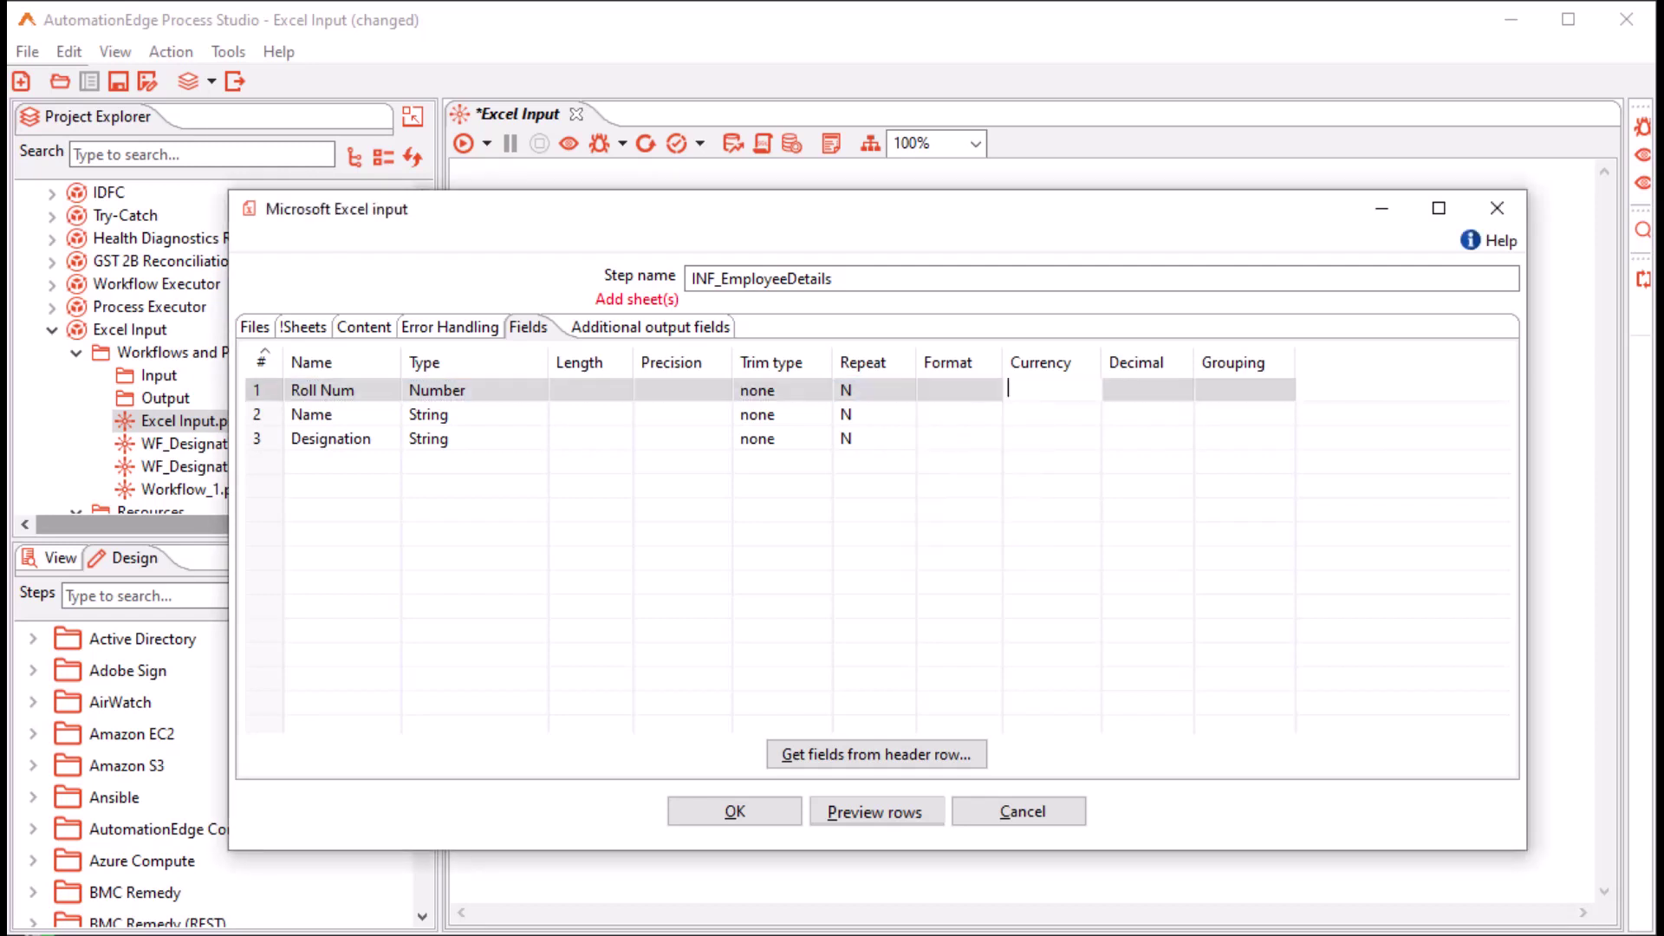
pyautogui.press('Tab')
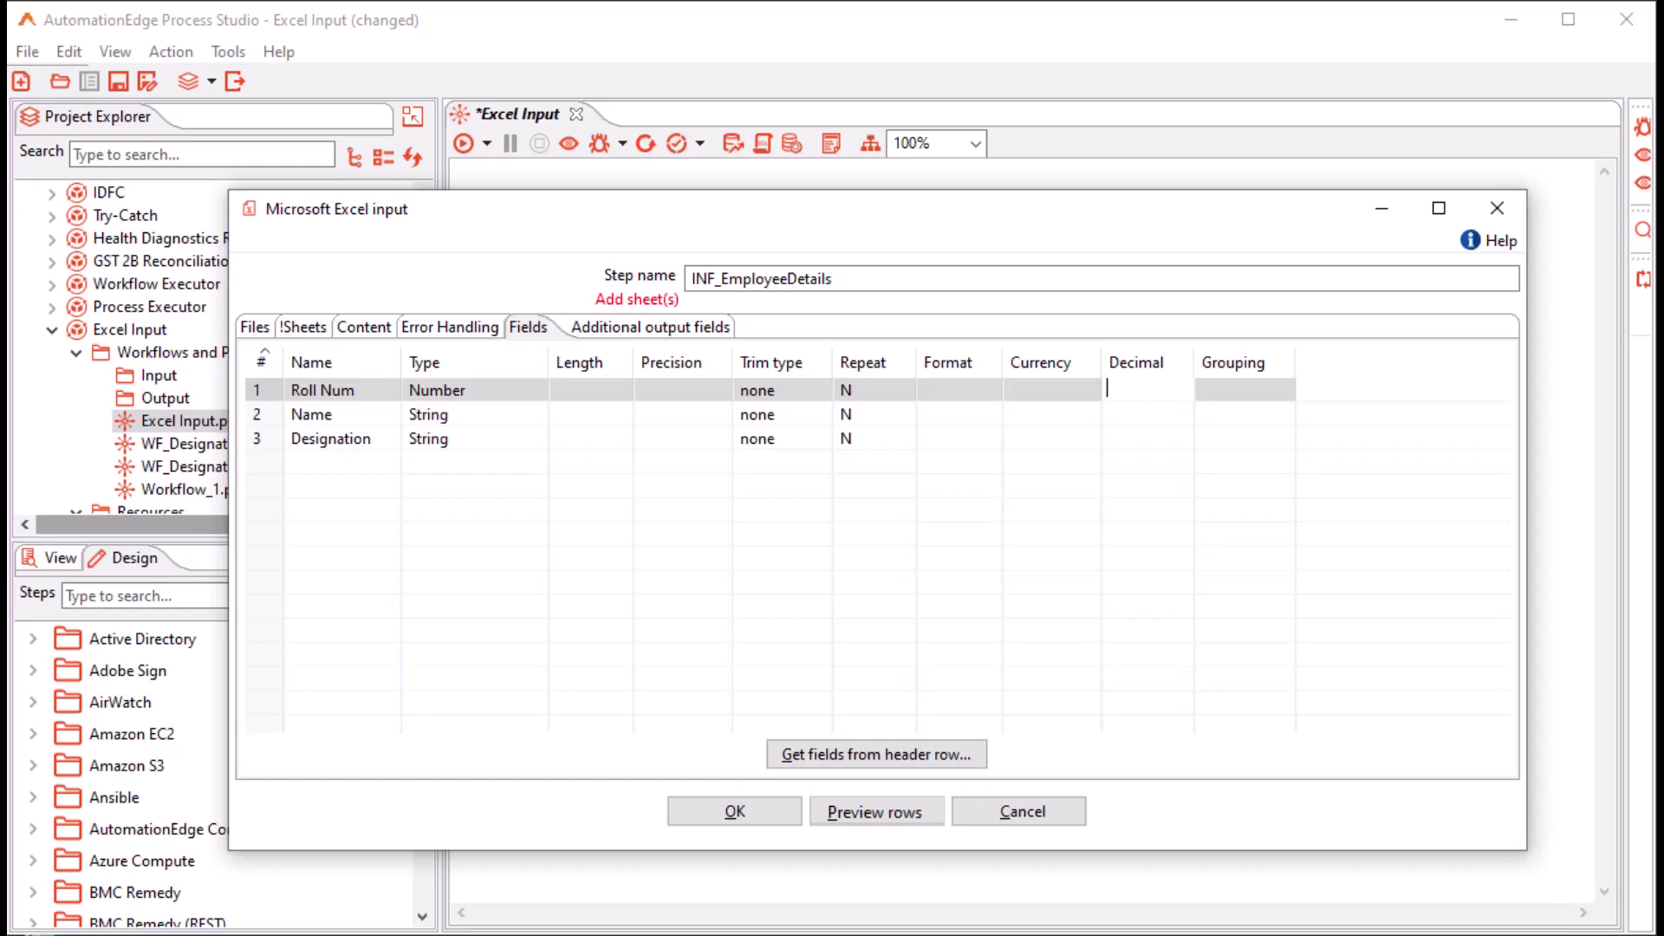
pyautogui.press('Tab')
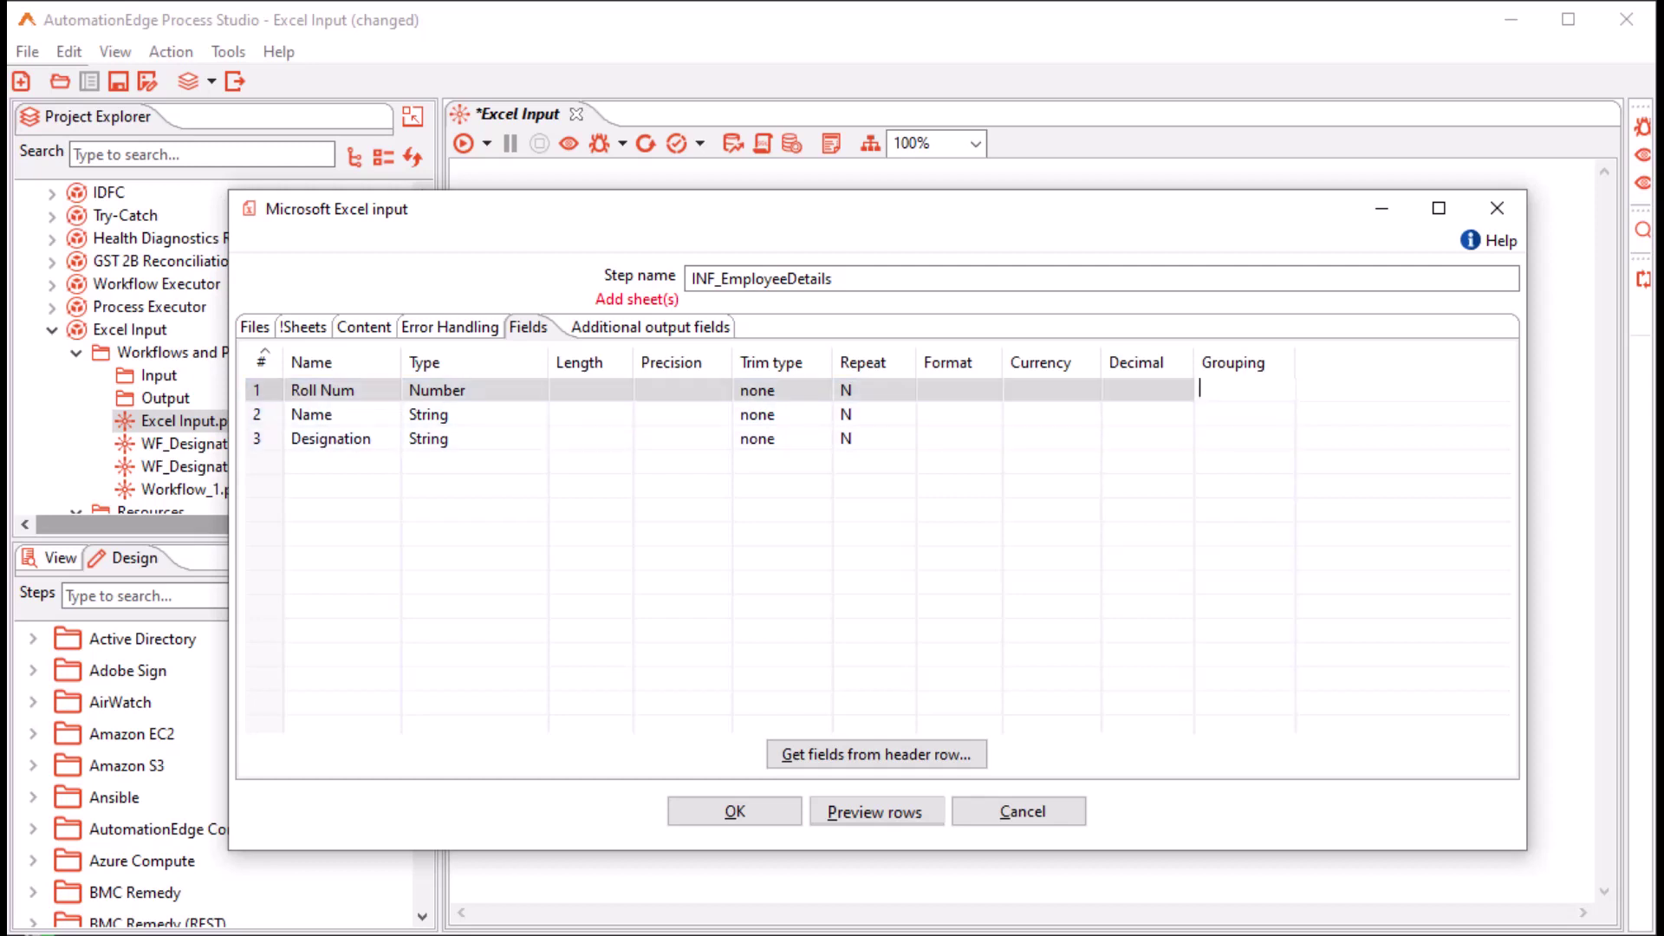
pyautogui.press('Tab')
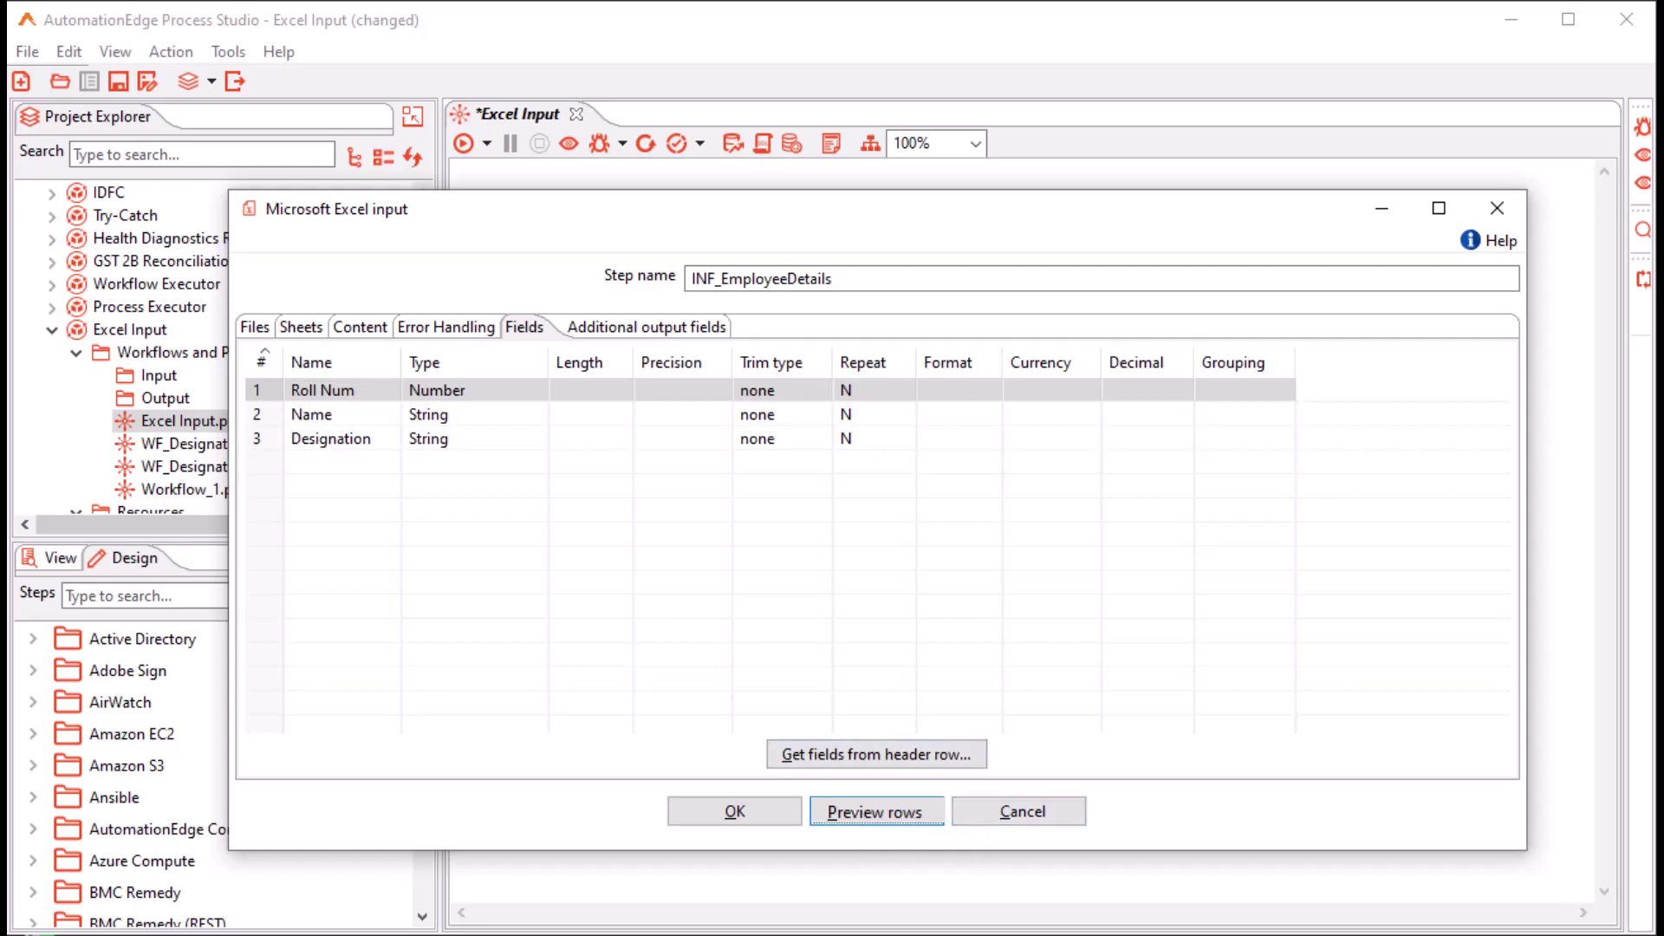
# Preview the step's data with a preview size of 1000 rows and close the preview
pyautogui.click(875, 811)
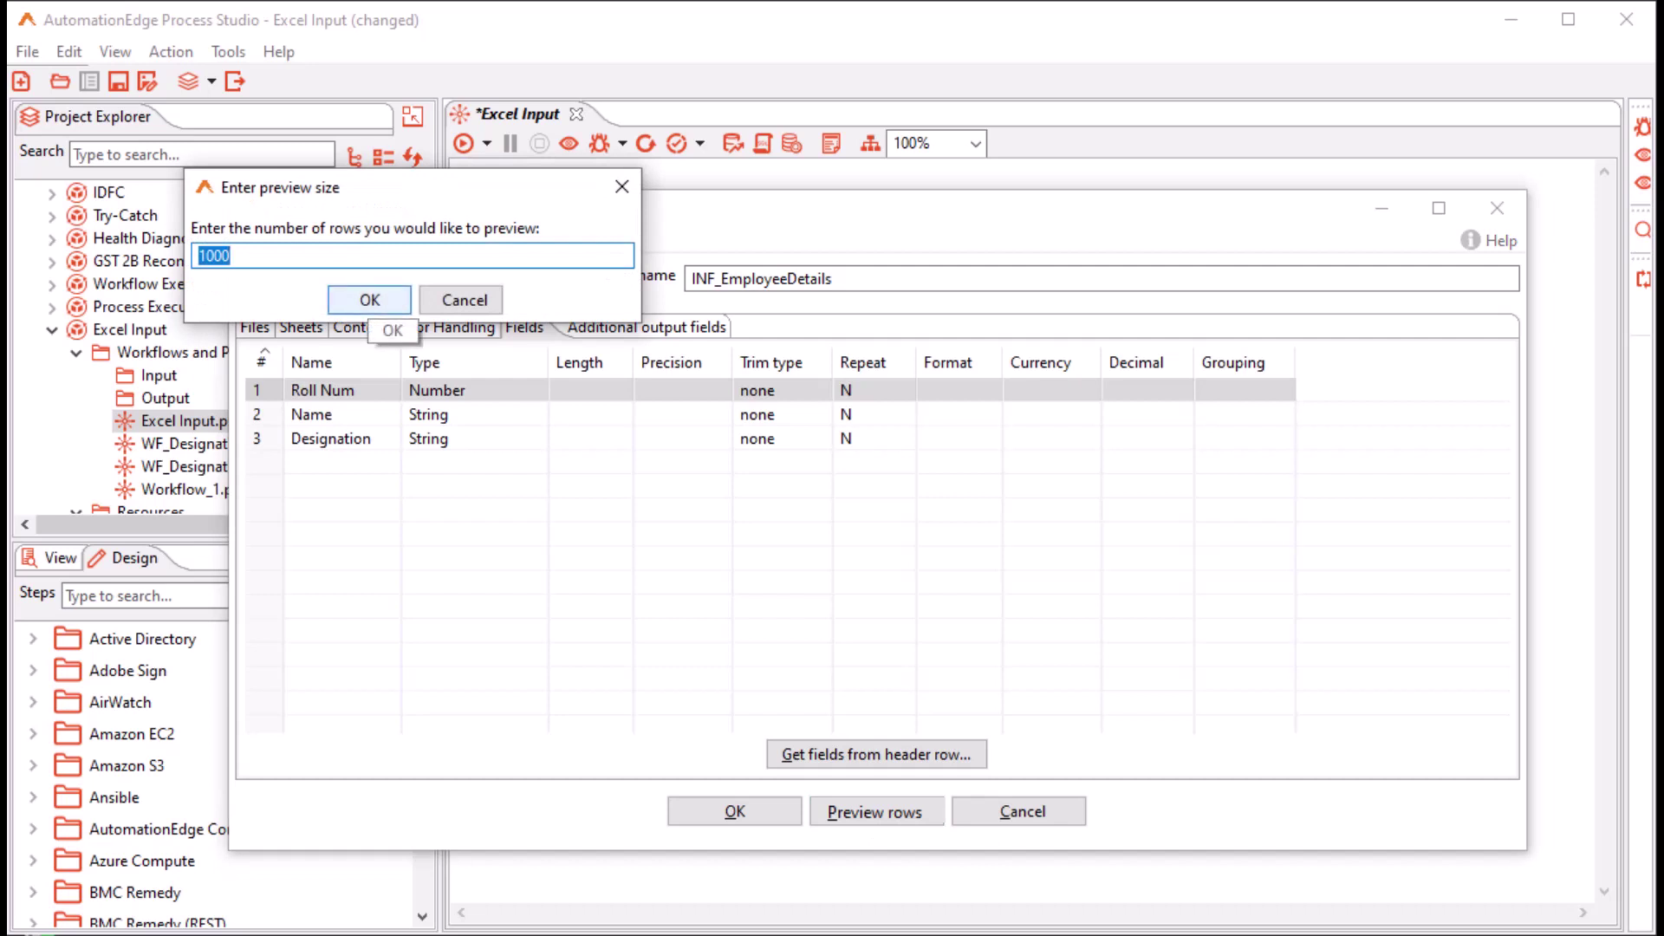
pyautogui.click(371, 302)
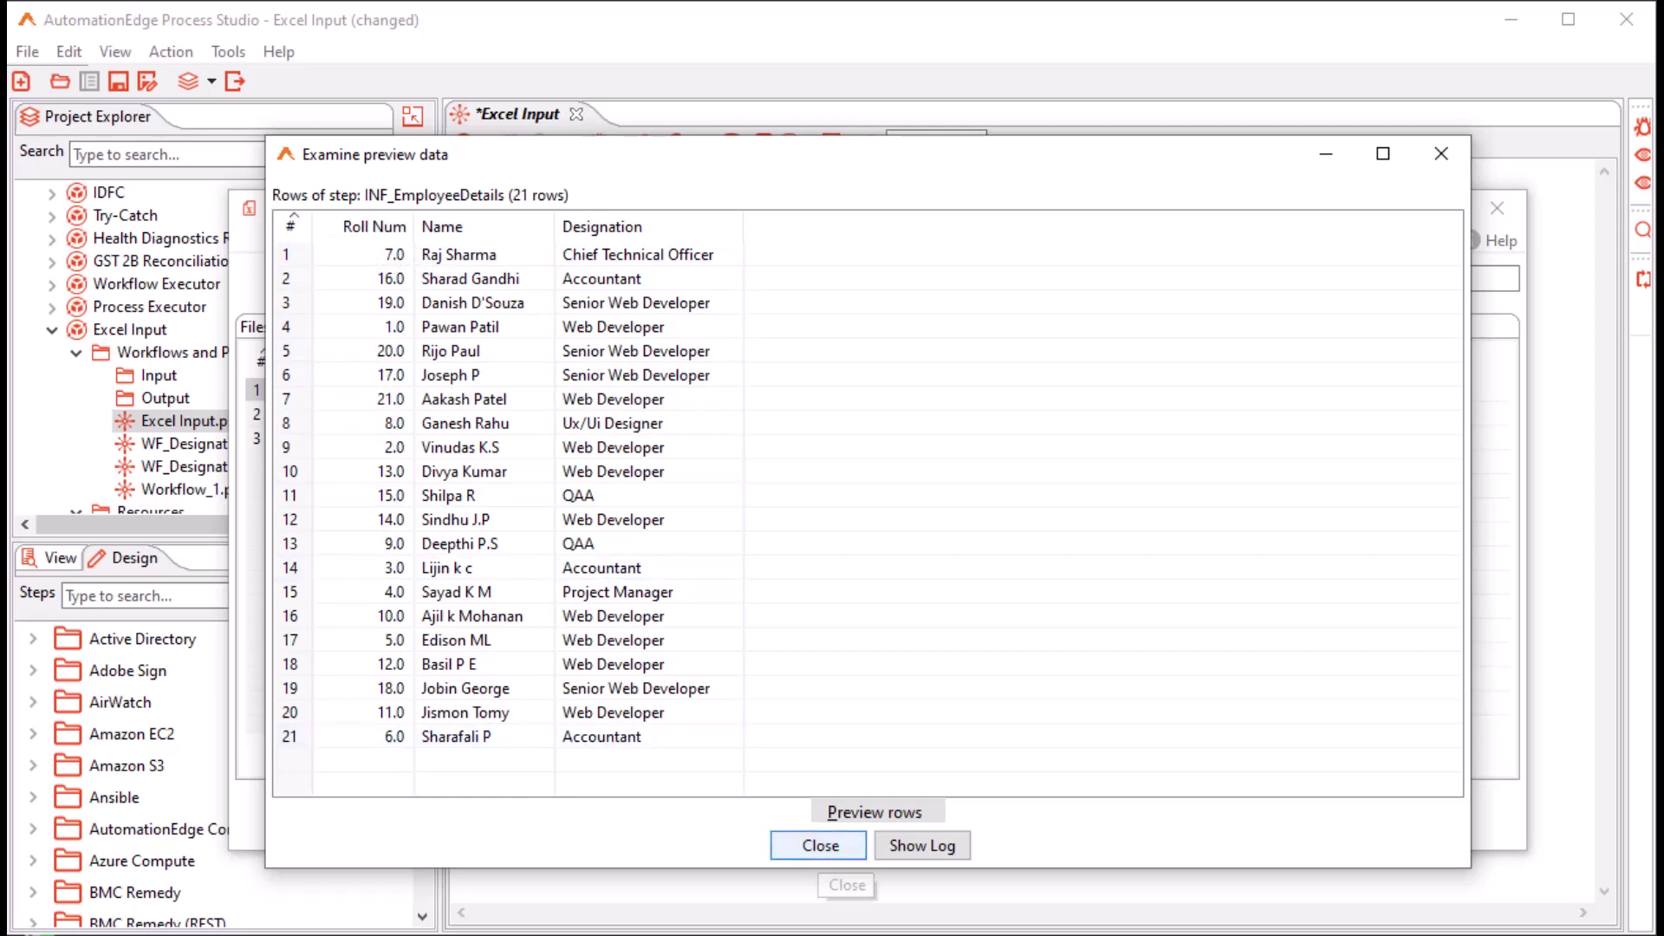
pyautogui.click(820, 845)
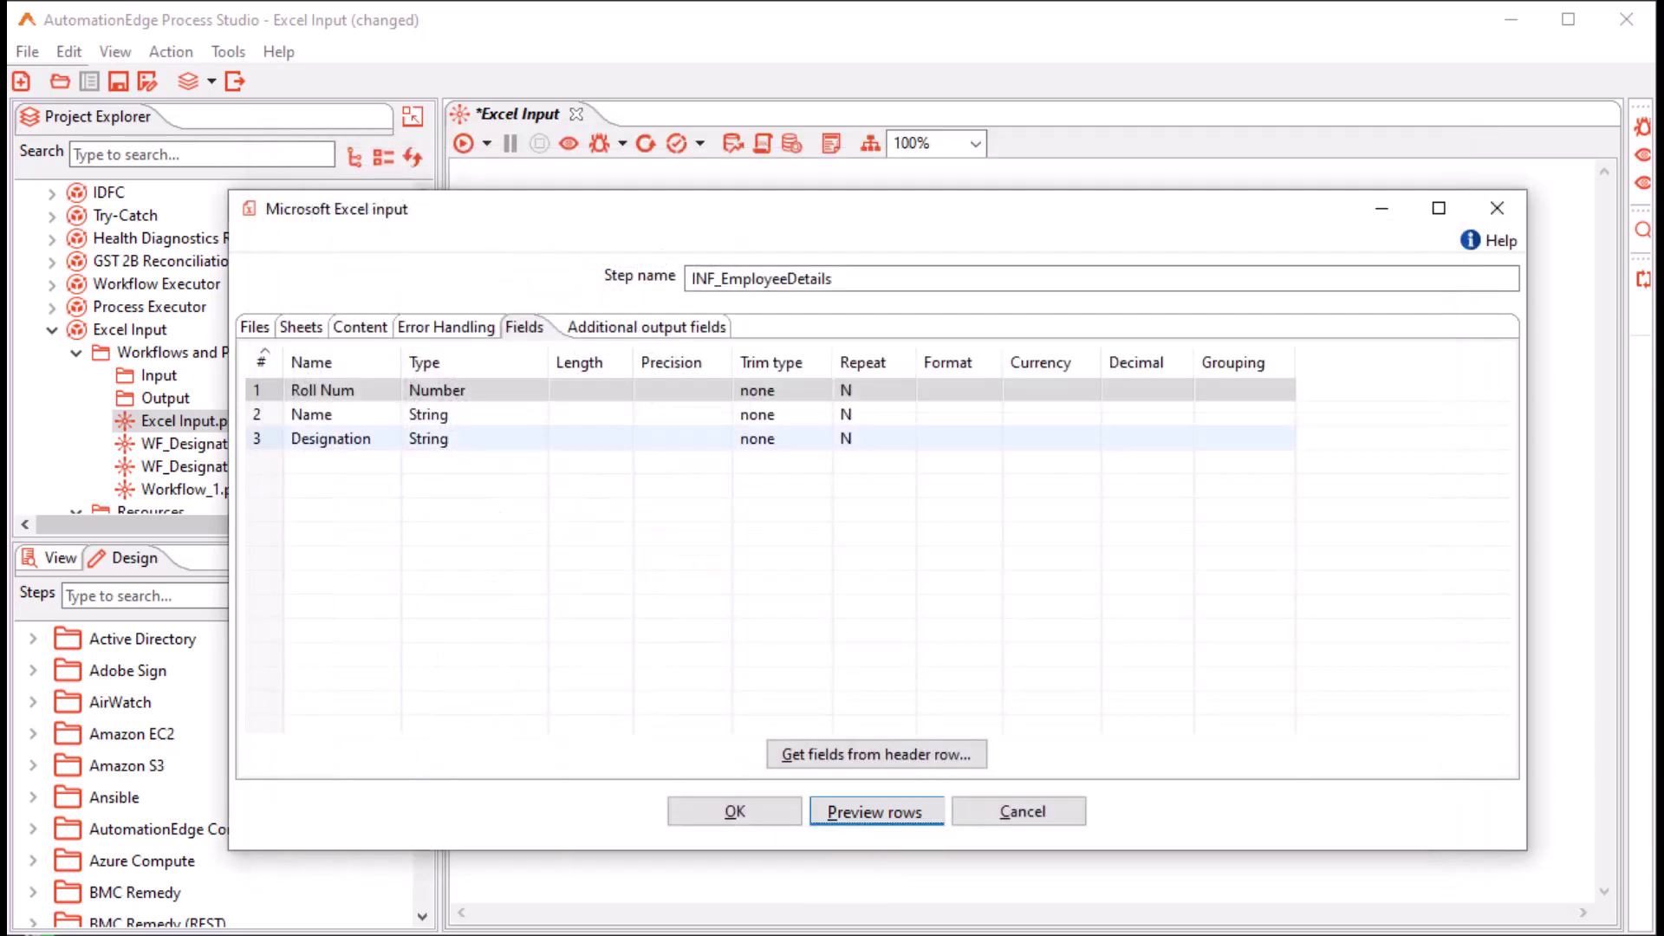
# Set the Roll Num field's type to Integer and check the data in a 1000-row preview
pyautogui.click(442, 389)
pyautogui.click(538, 389)
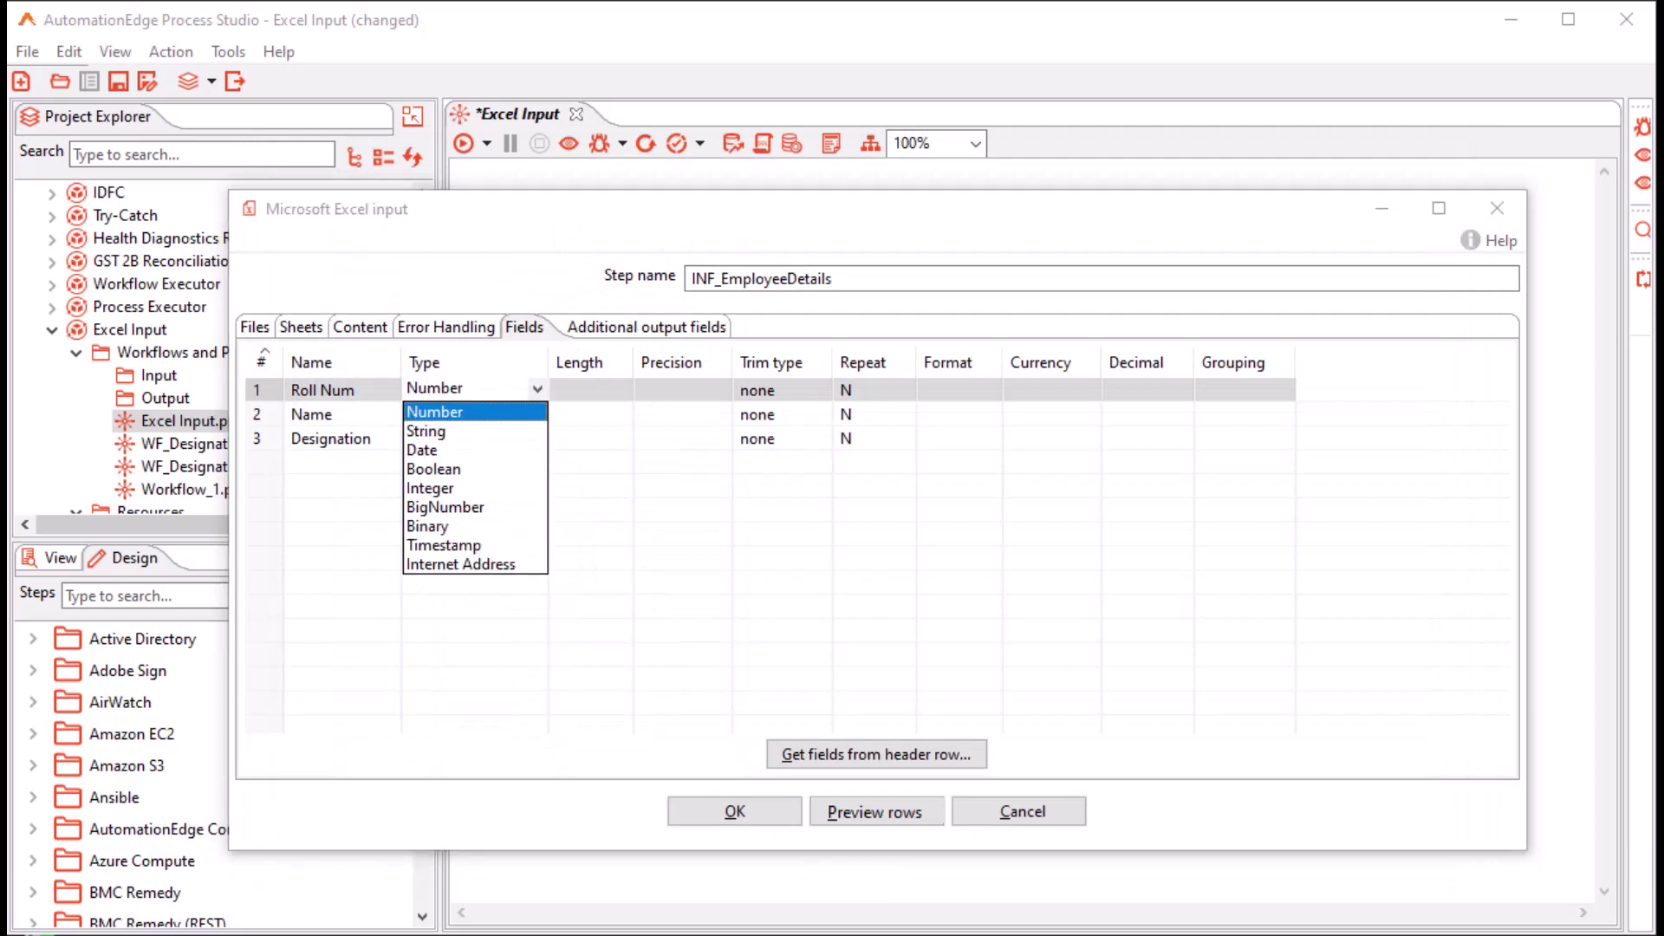
pyautogui.click(429, 488)
pyautogui.click(874, 811)
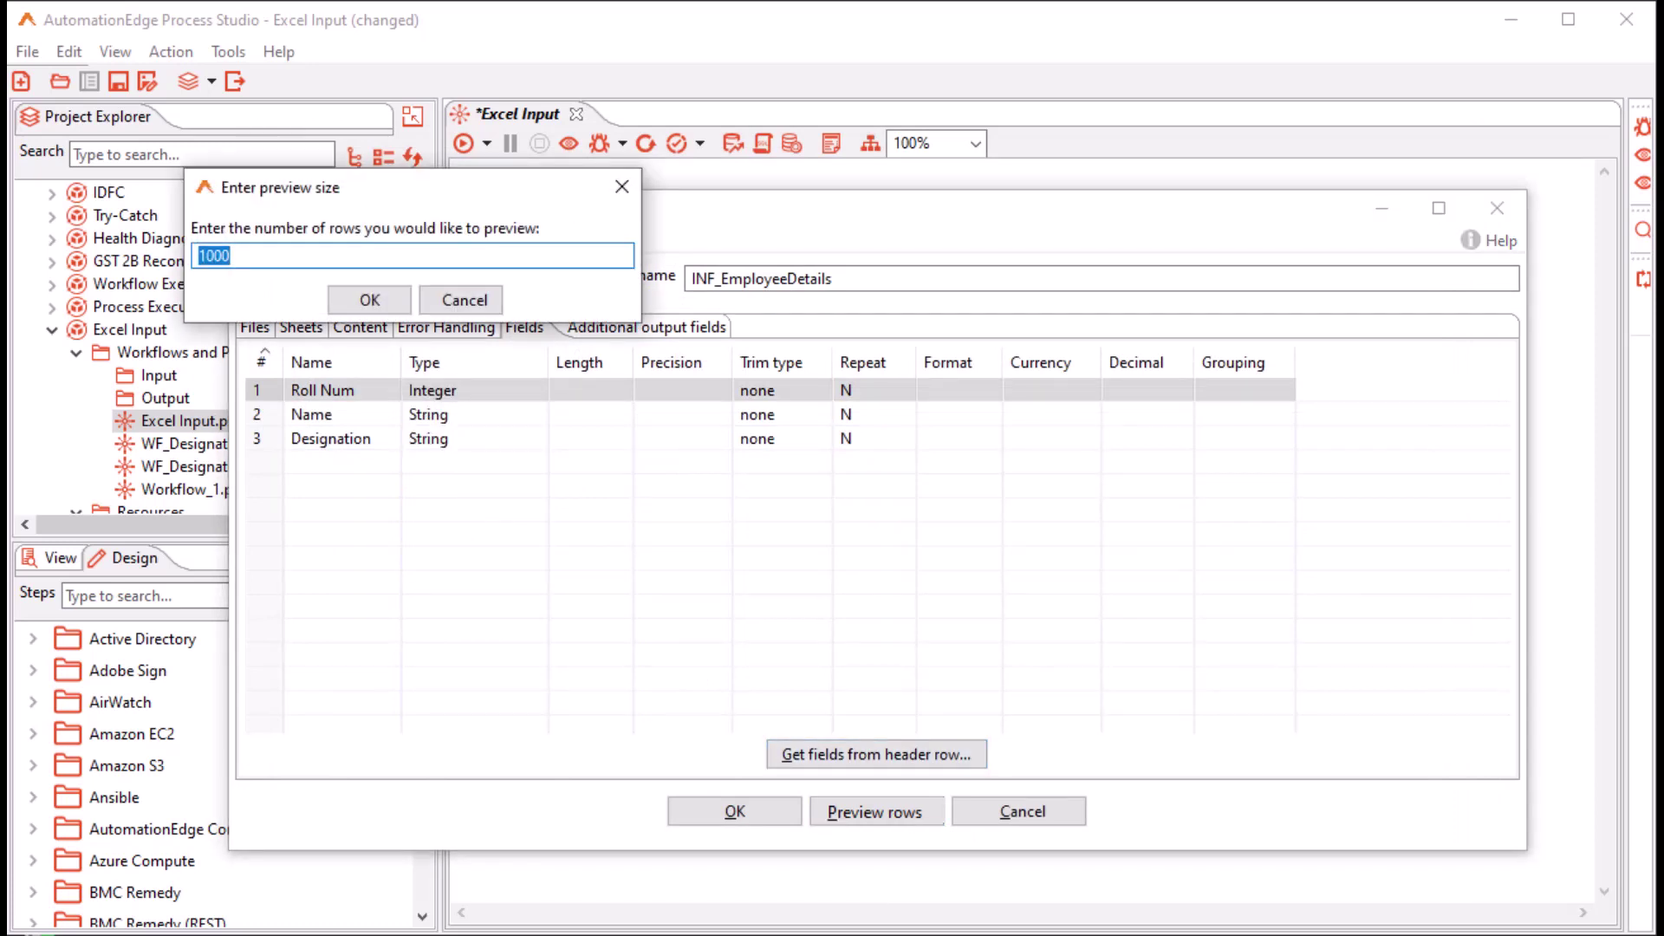
pyautogui.press('Return')
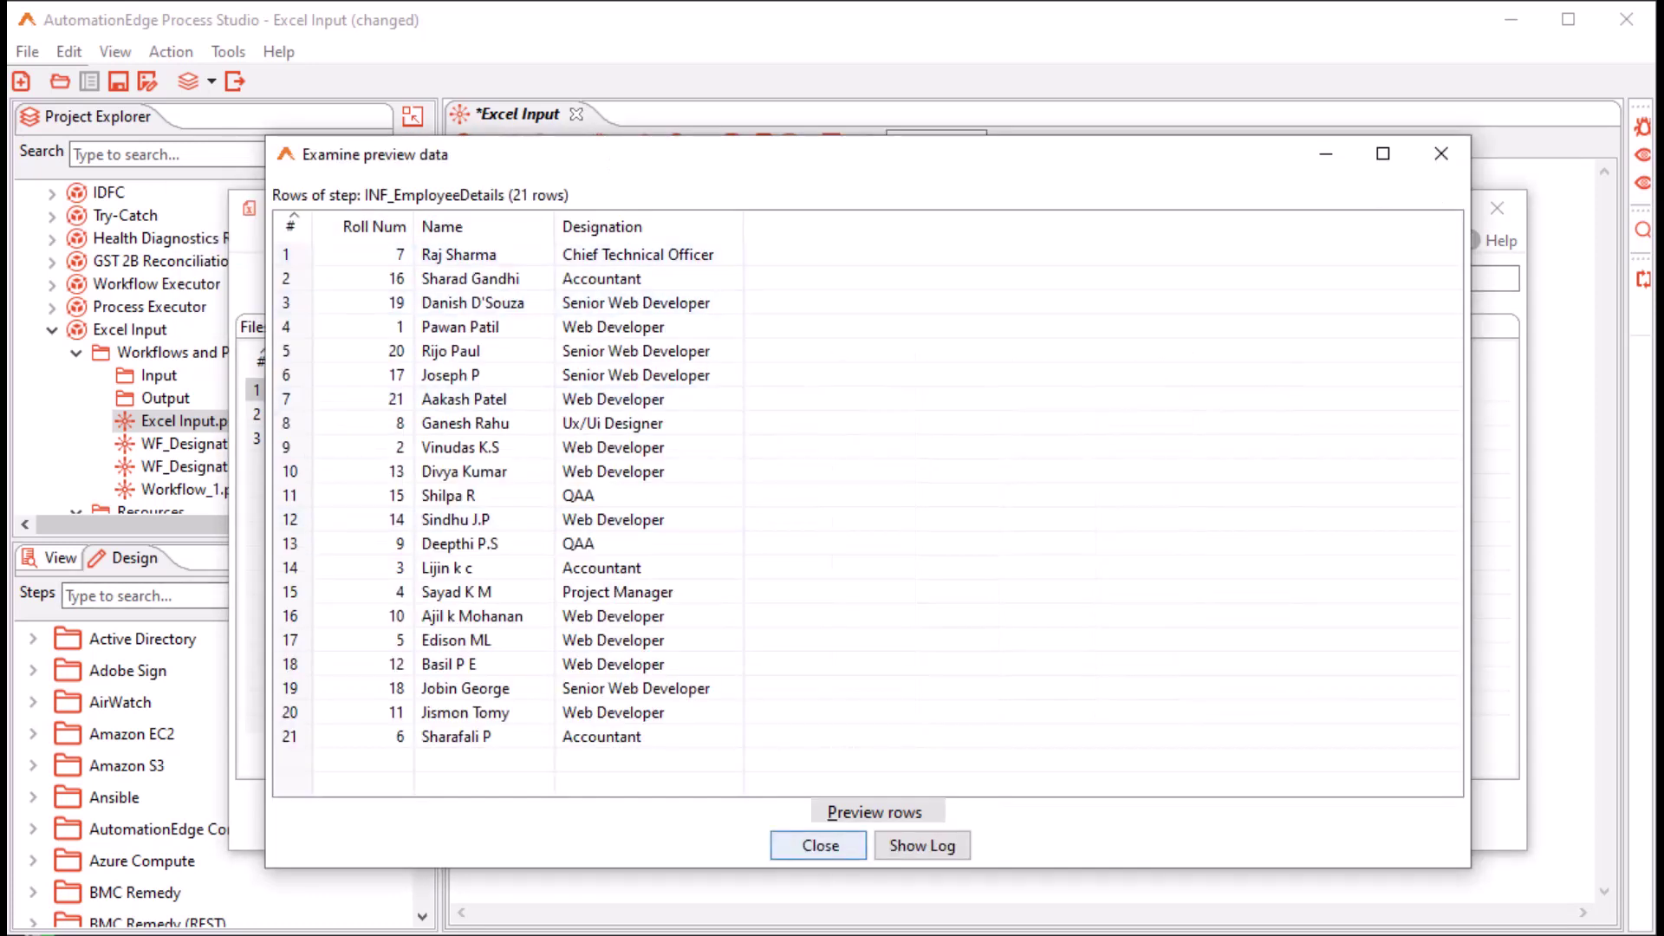
pyautogui.press('Return')
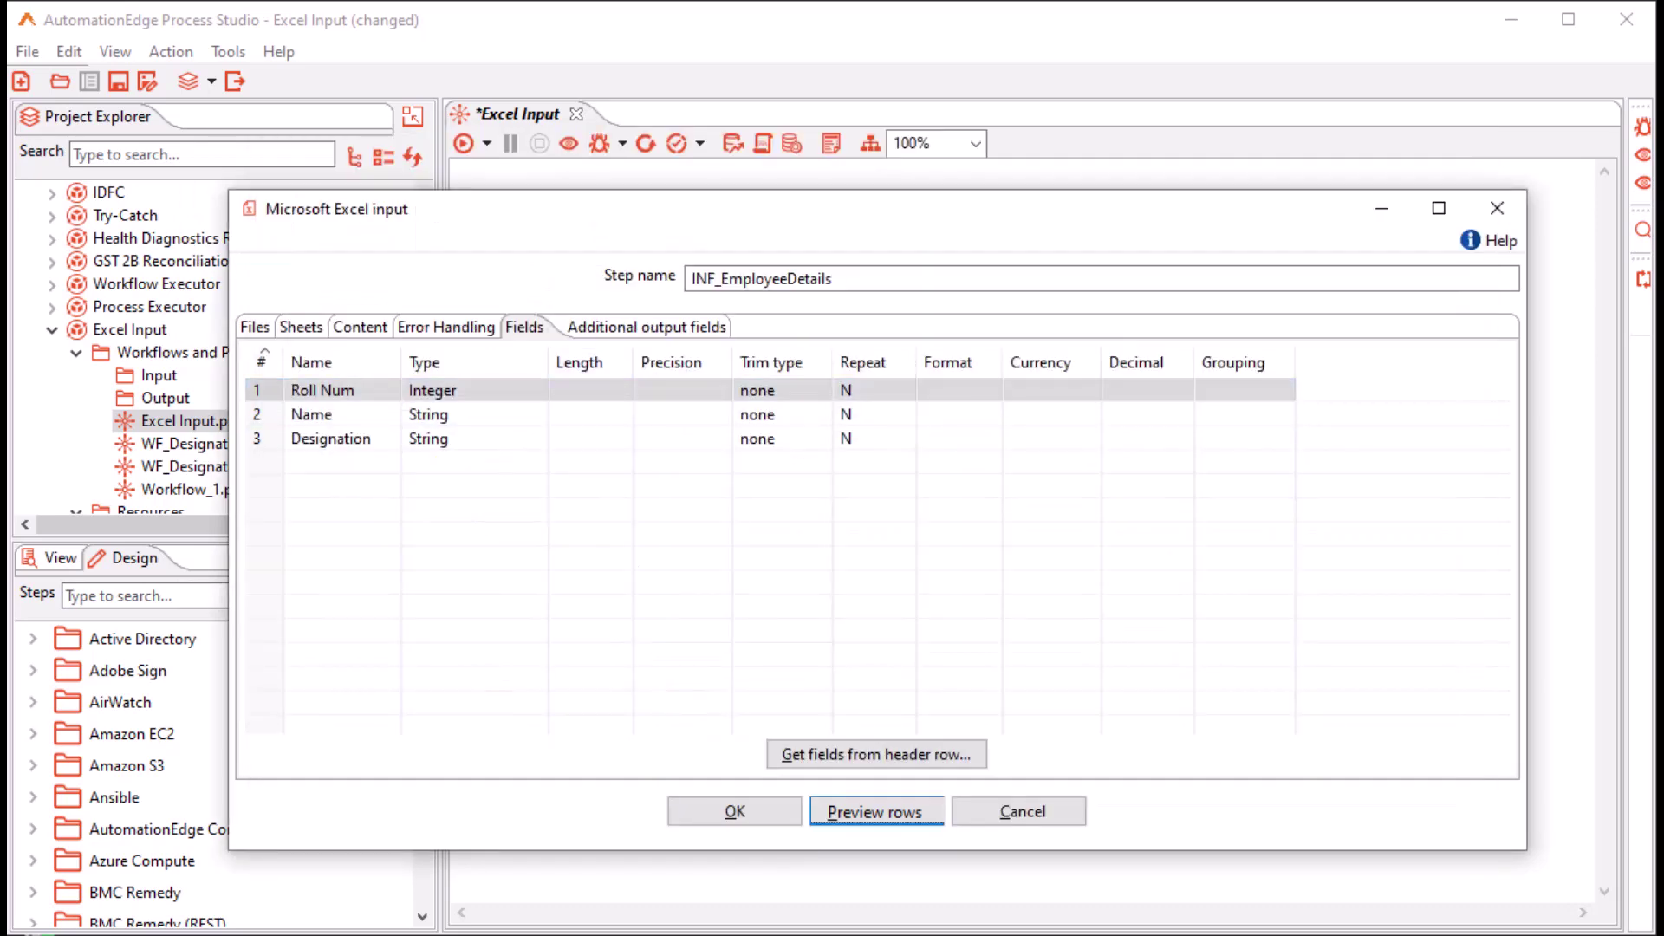
# Enter FullFilename as the full filename field in the additional output fields
pyautogui.hotkey('ctrl', 'pagedown')
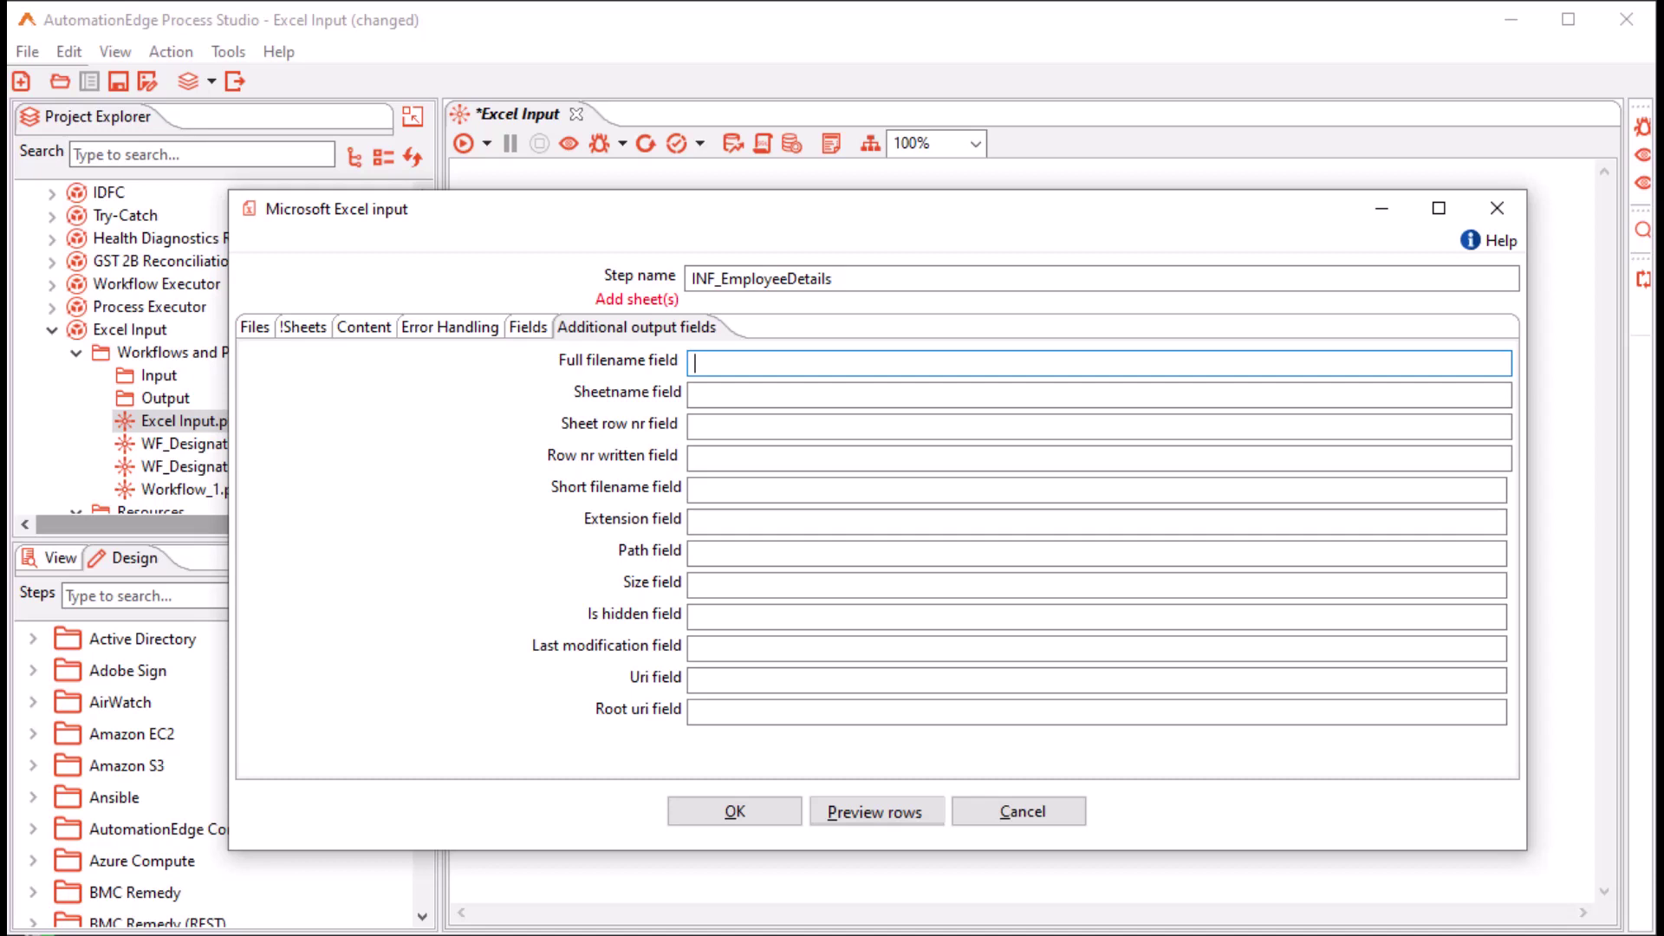
pyautogui.write('FullFilename')
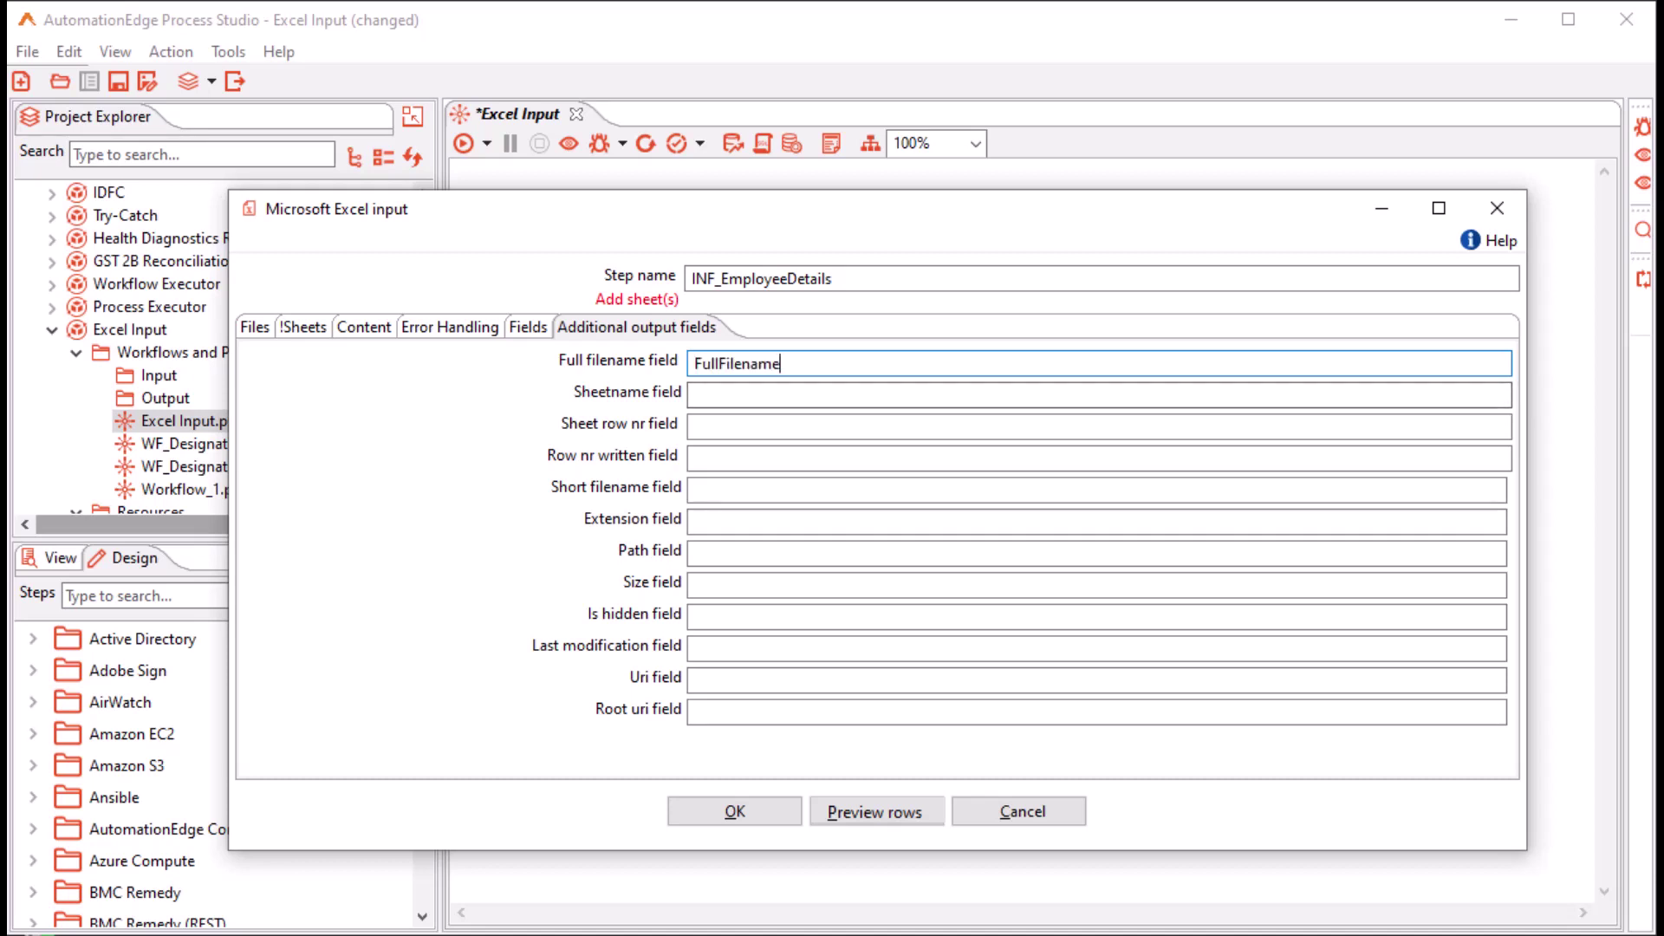
# Examine the remaining additional output fields, from sheetname through root URI, leaving them empty
pyautogui.click(866, 396)
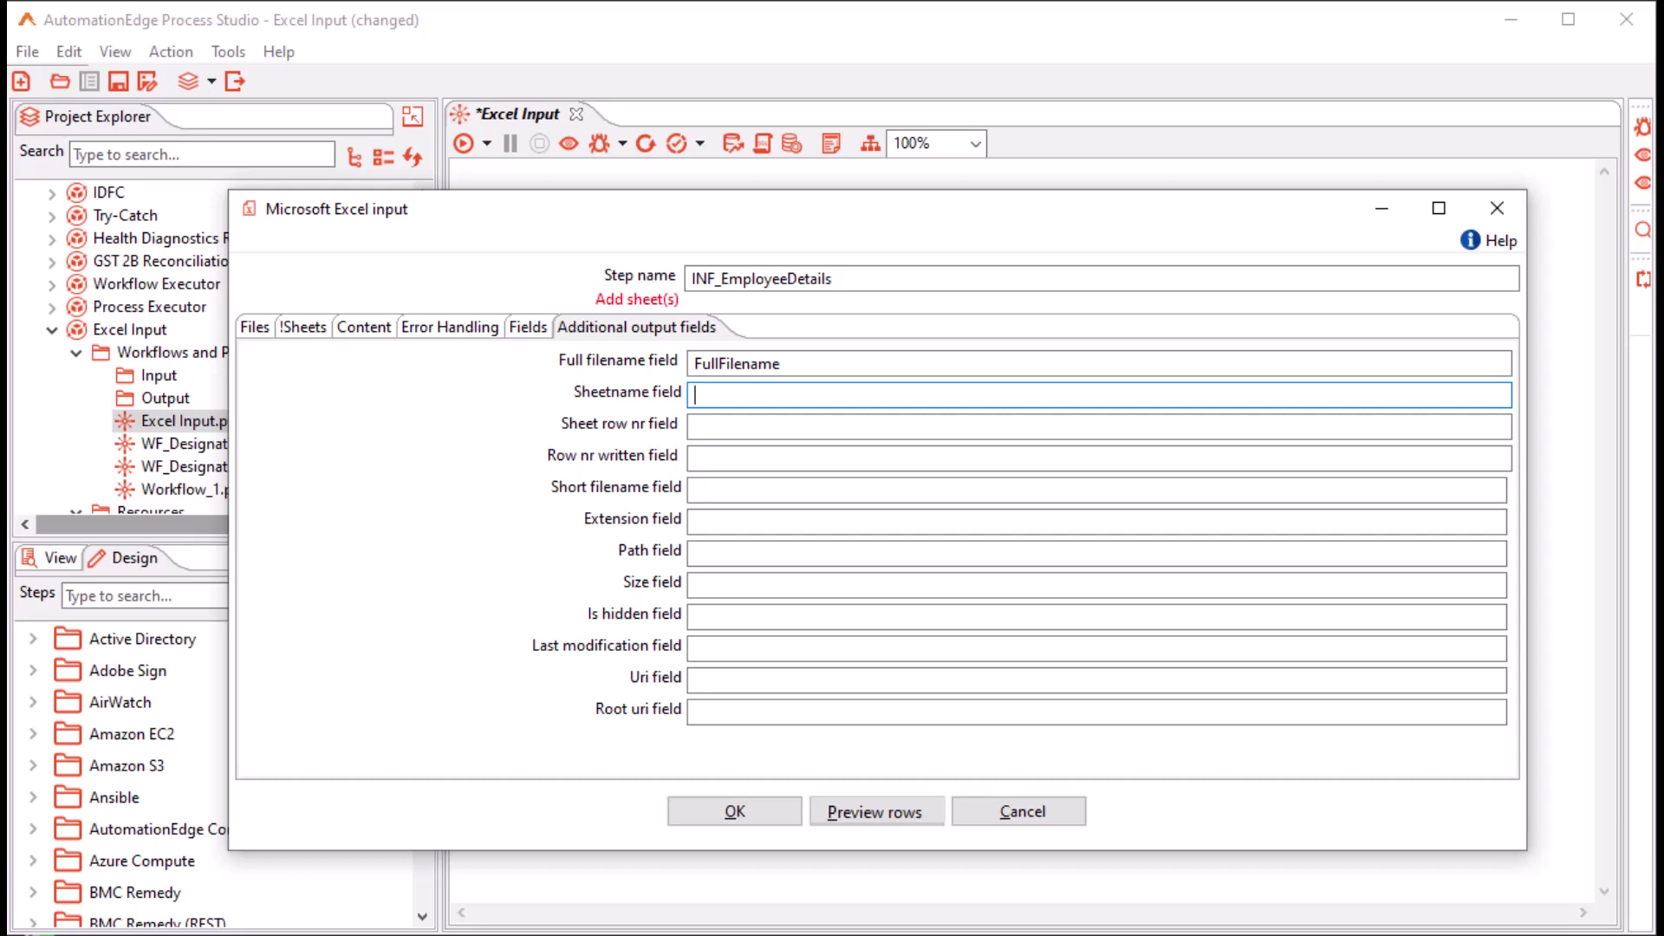
pyautogui.click(695, 426)
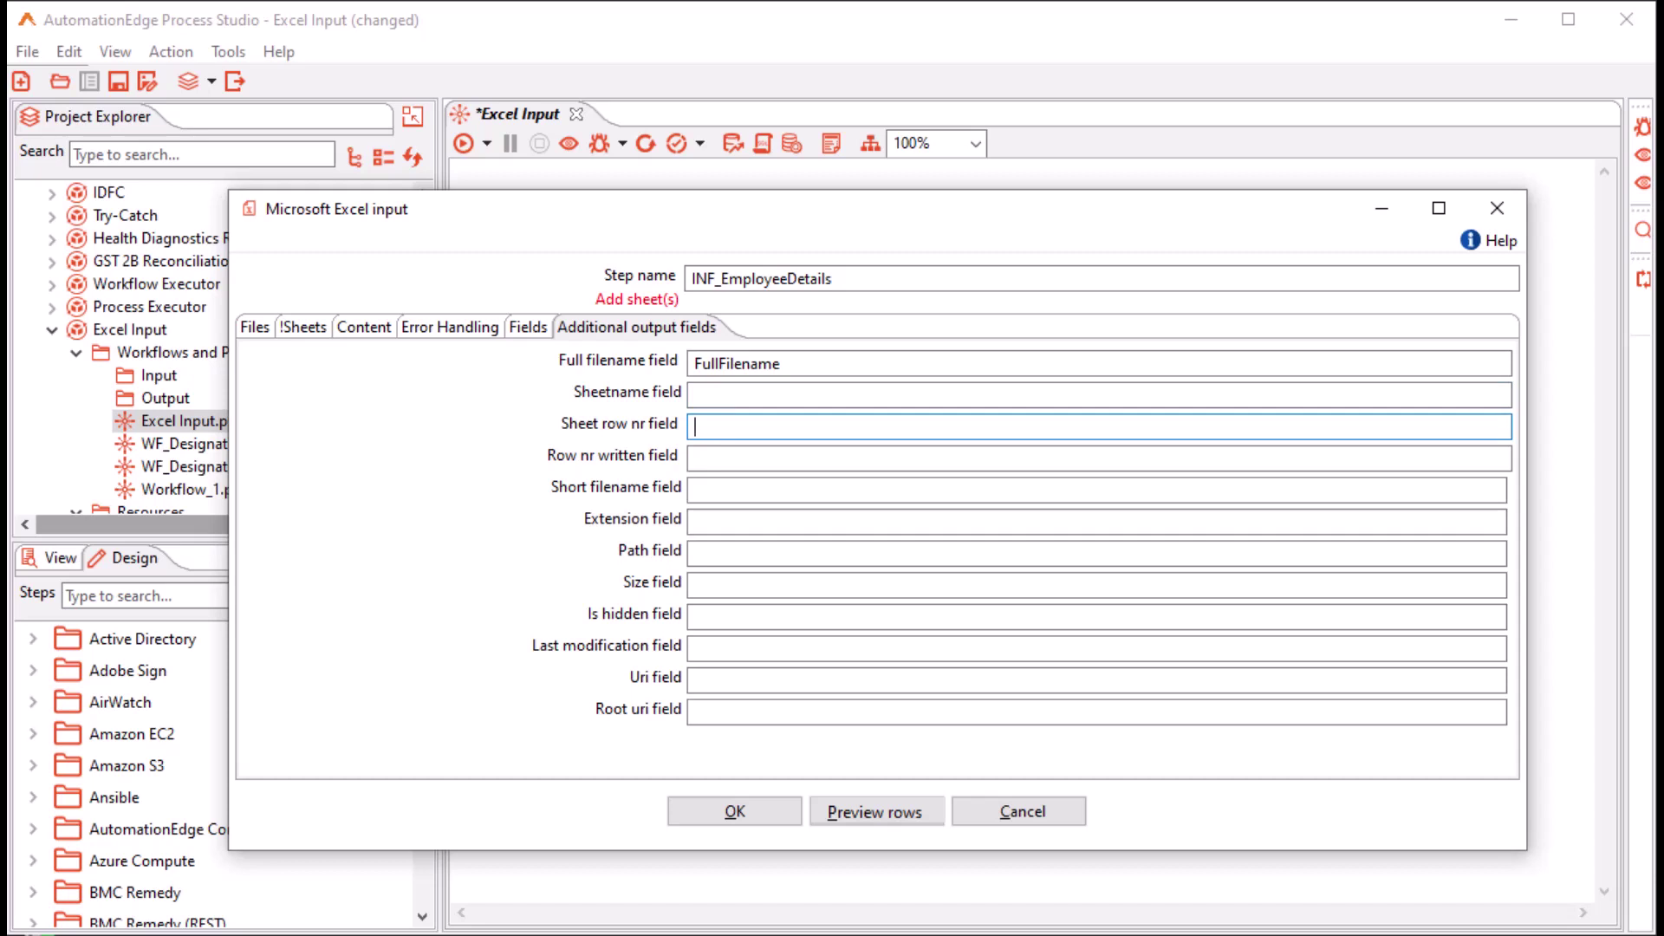
pyautogui.click(695, 458)
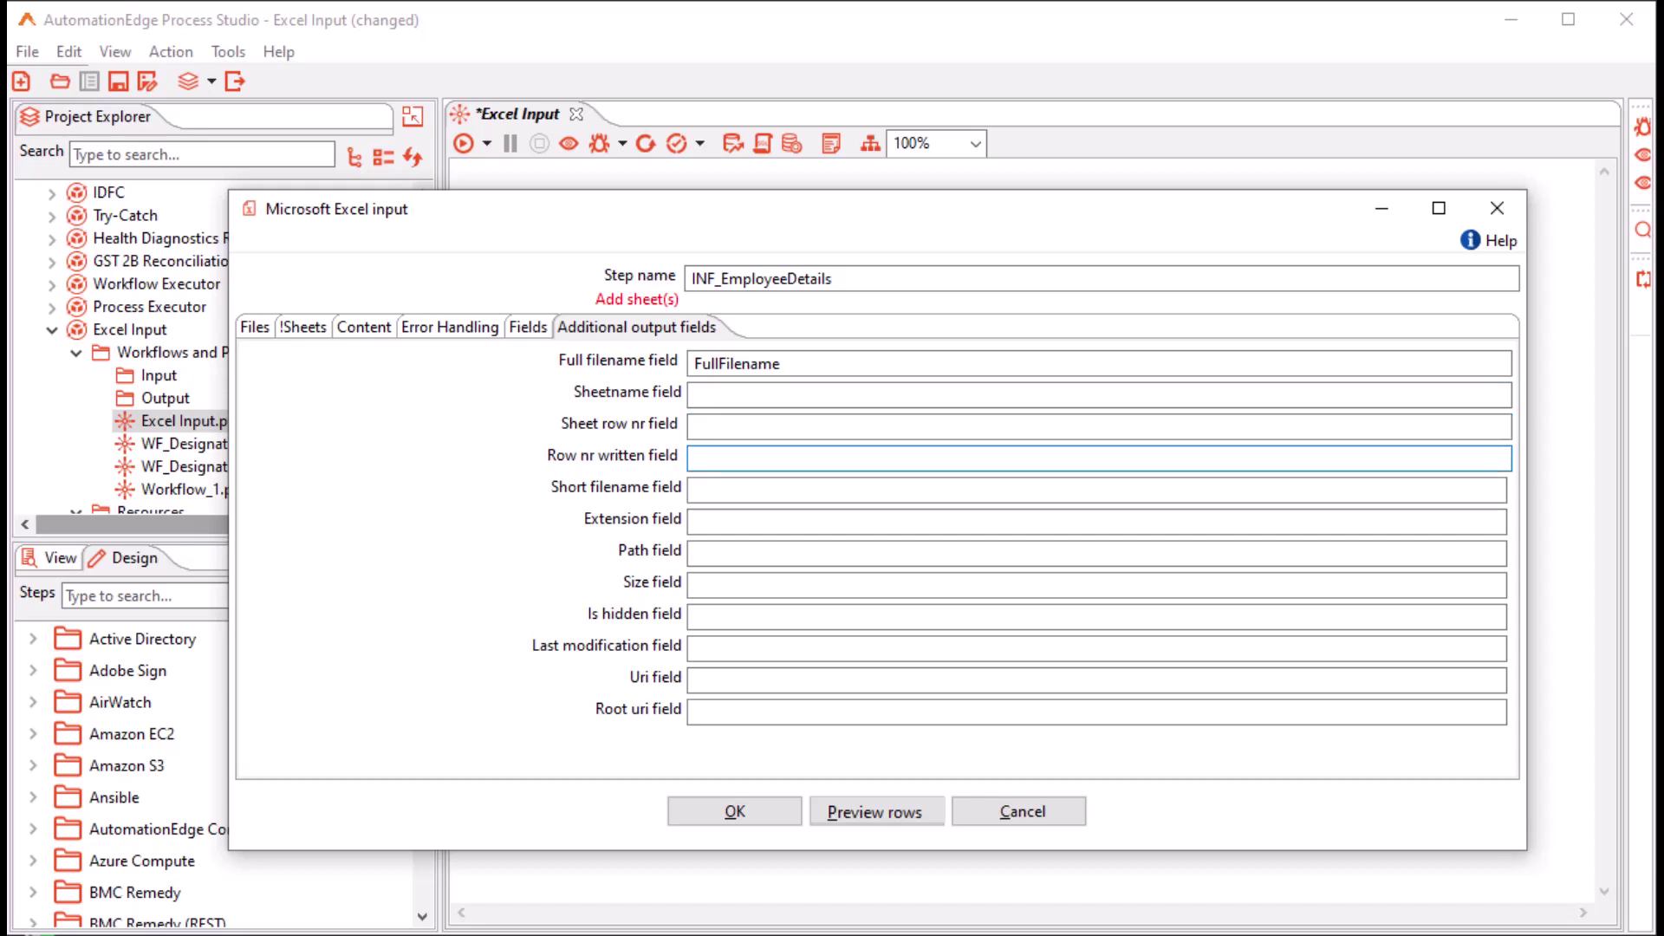
pyautogui.click(695, 490)
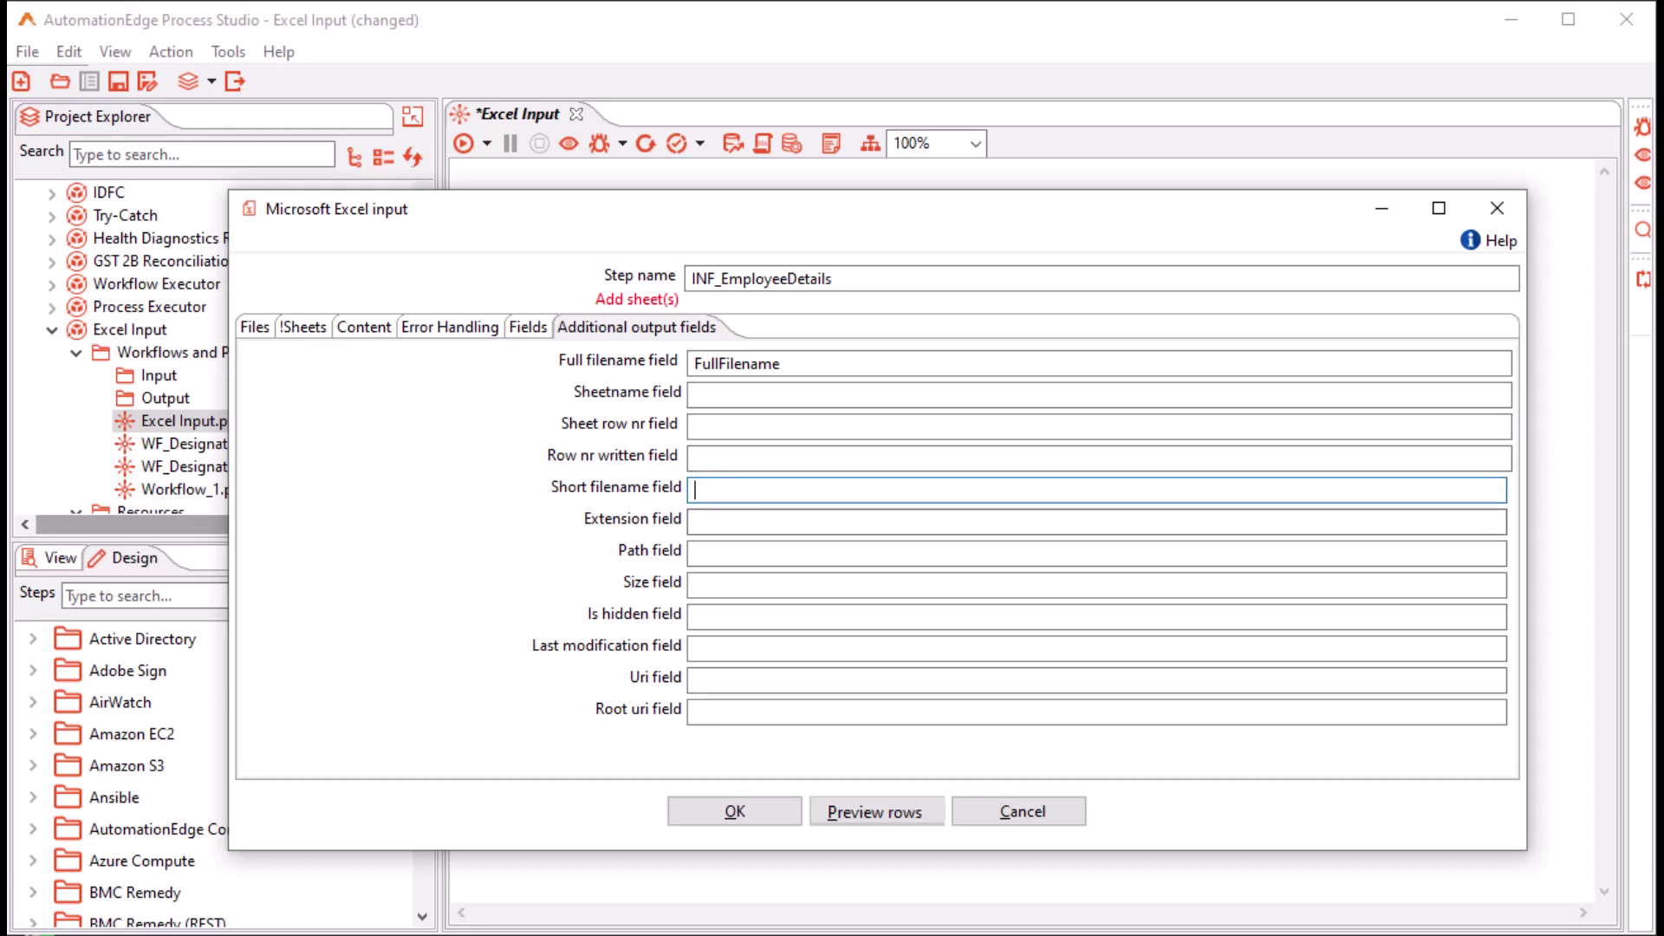
pyautogui.click(695, 521)
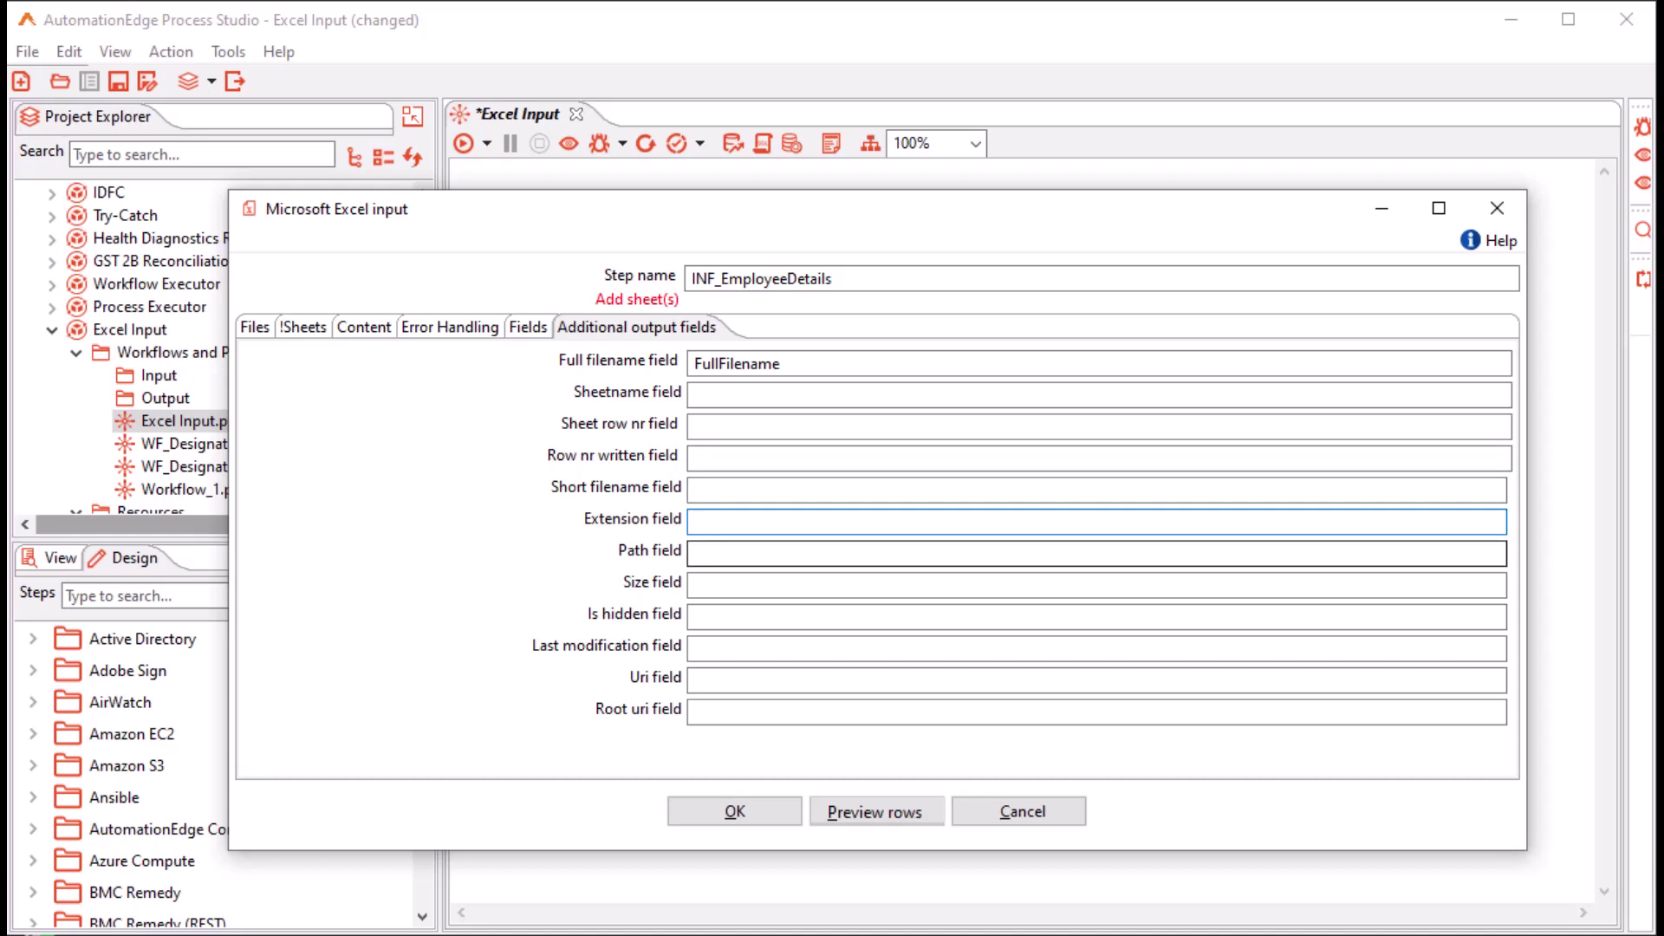
pyautogui.click(695, 553)
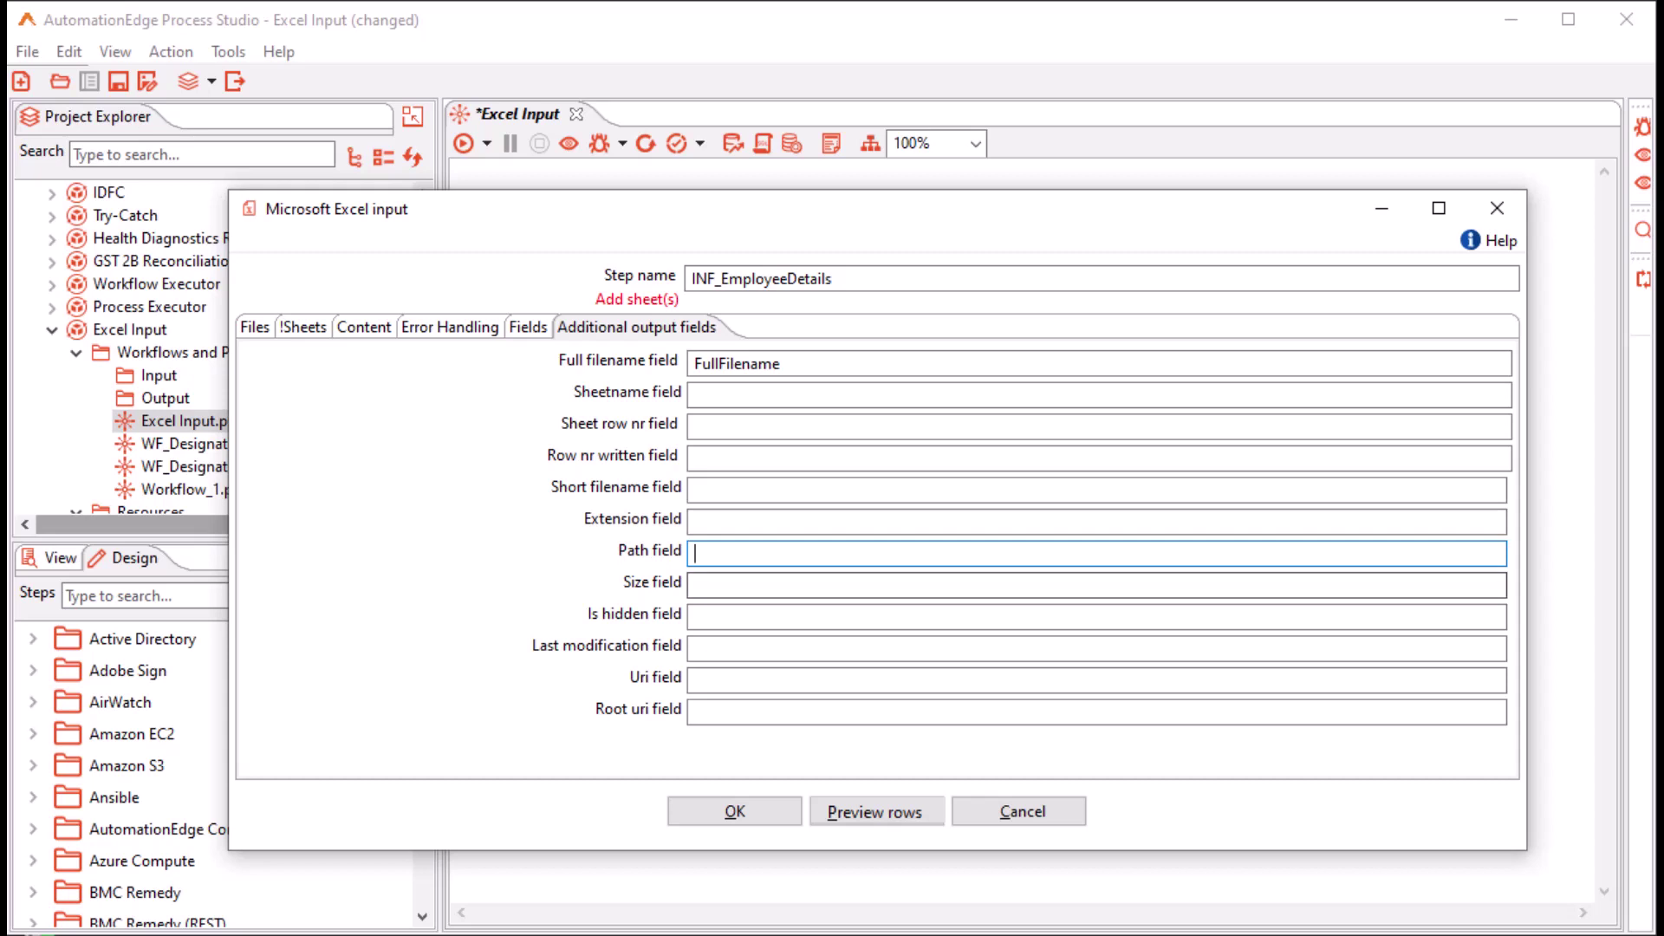
pyautogui.click(695, 585)
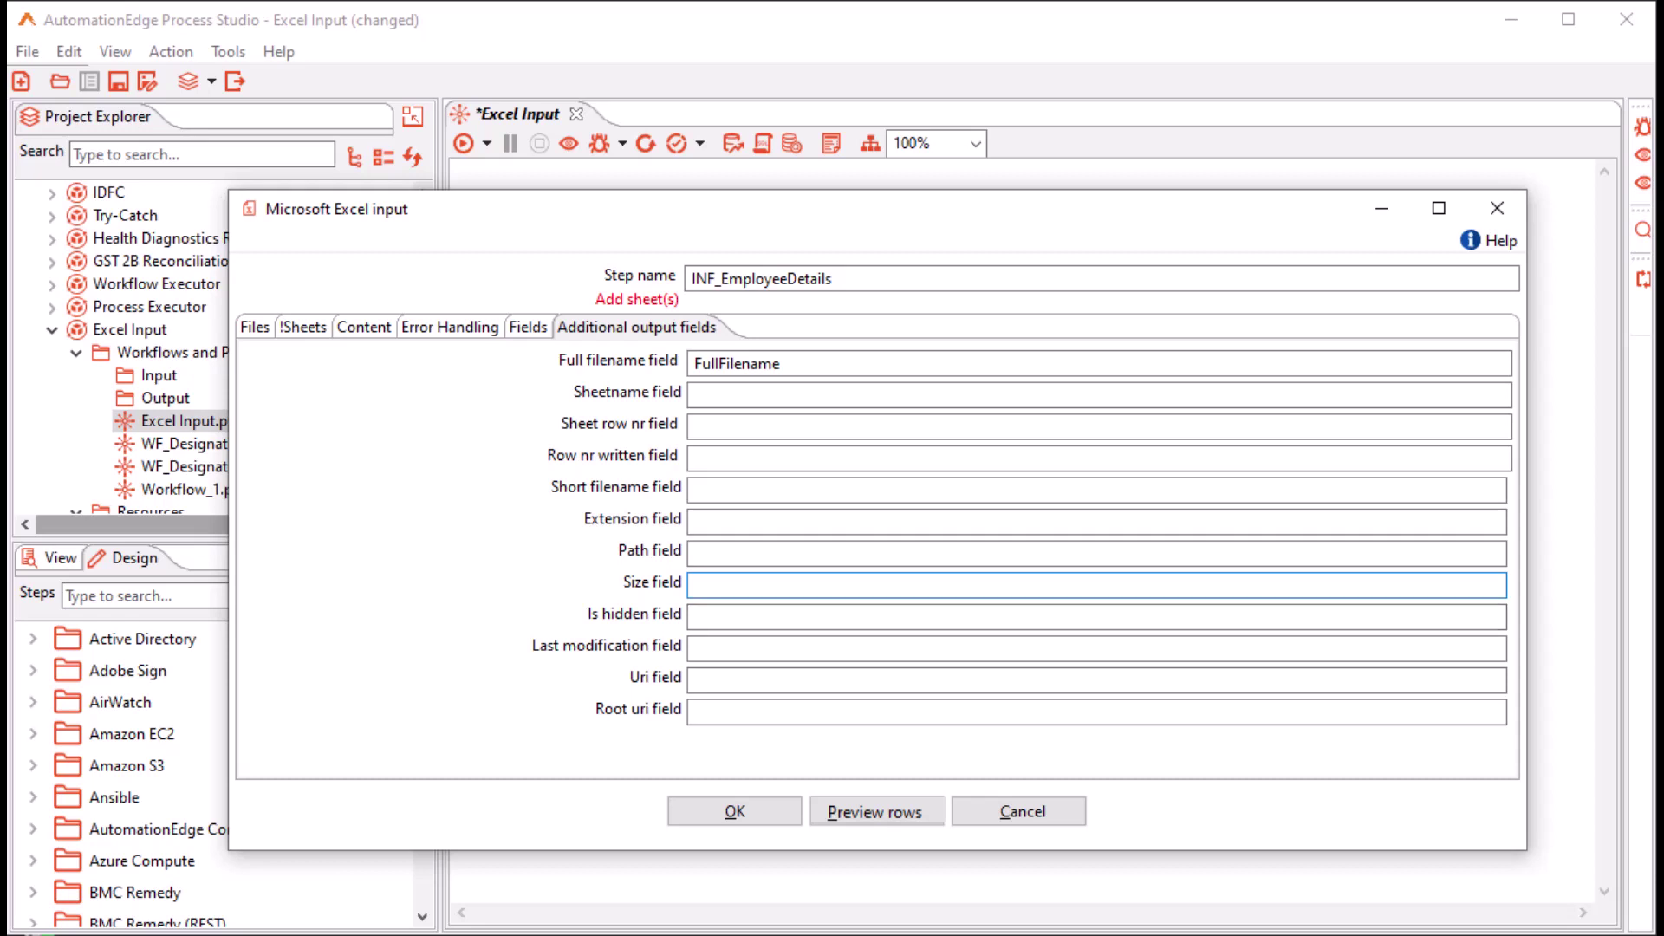
pyautogui.click(695, 617)
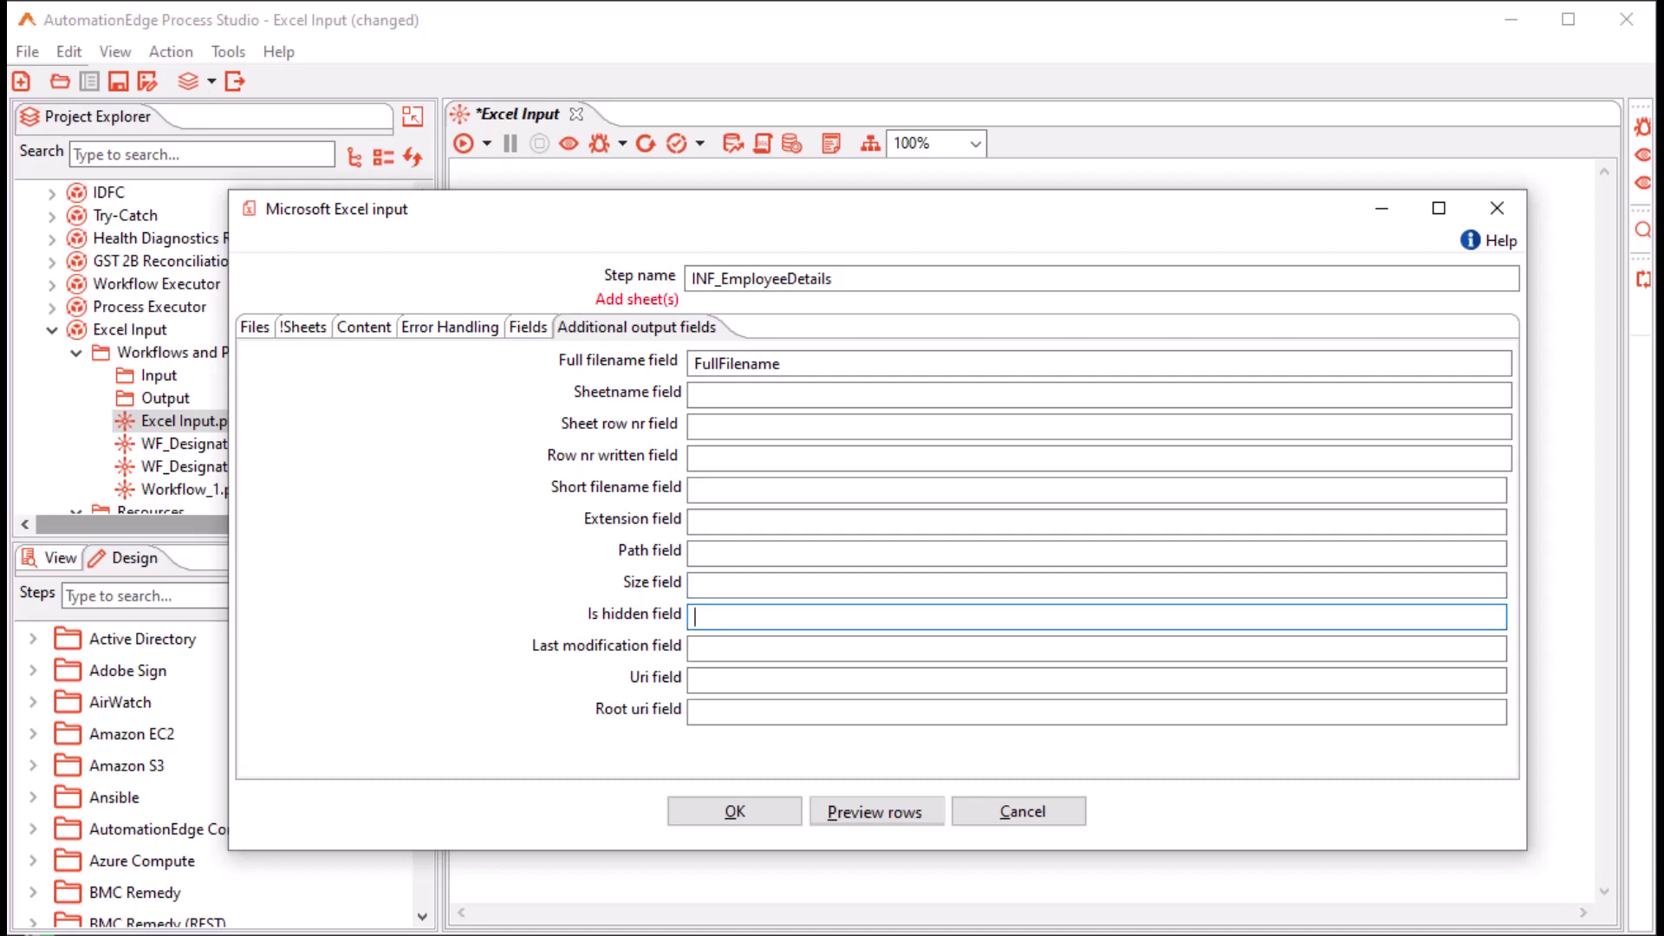
pyautogui.click(695, 648)
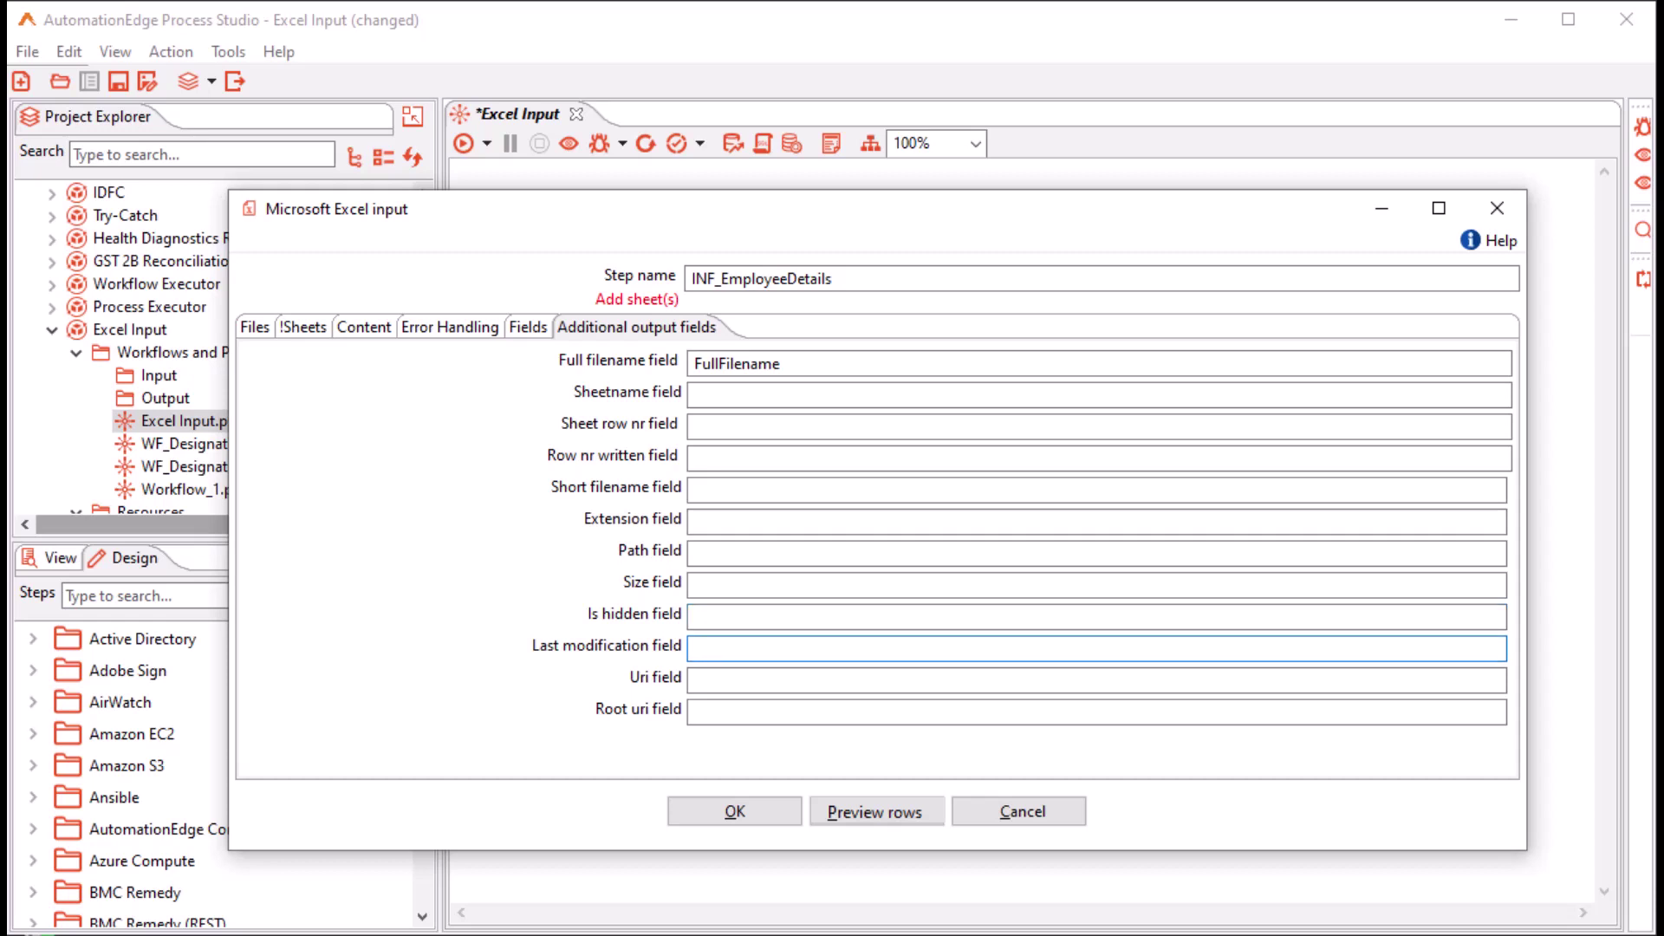
pyautogui.click(695, 681)
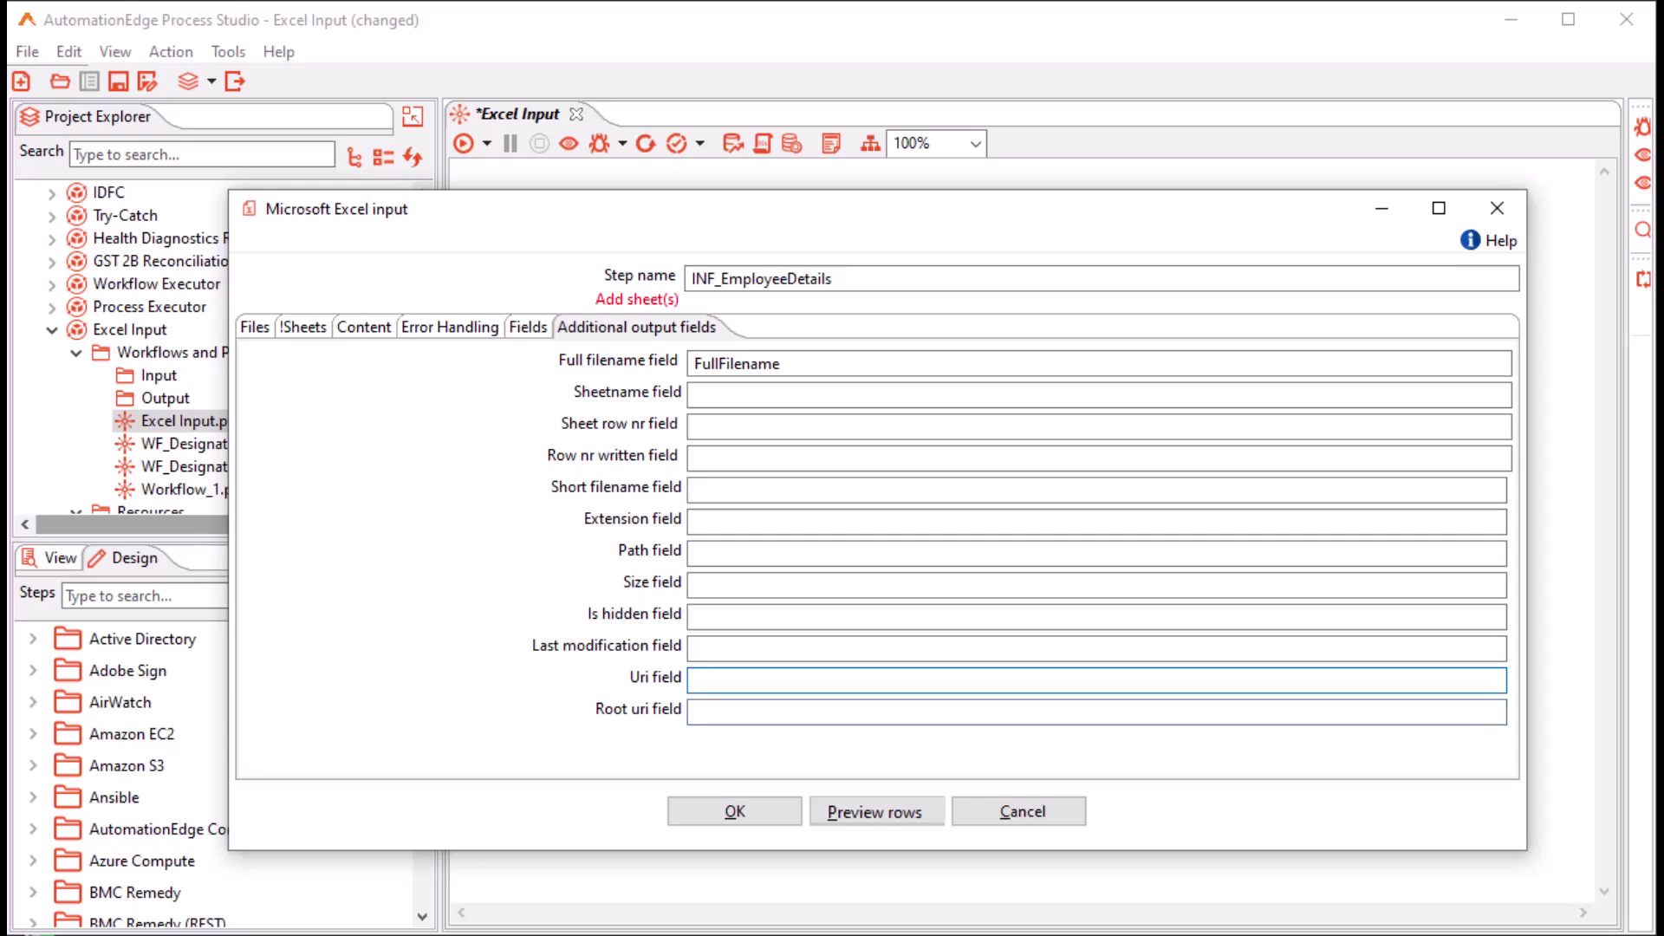
pyautogui.click(695, 711)
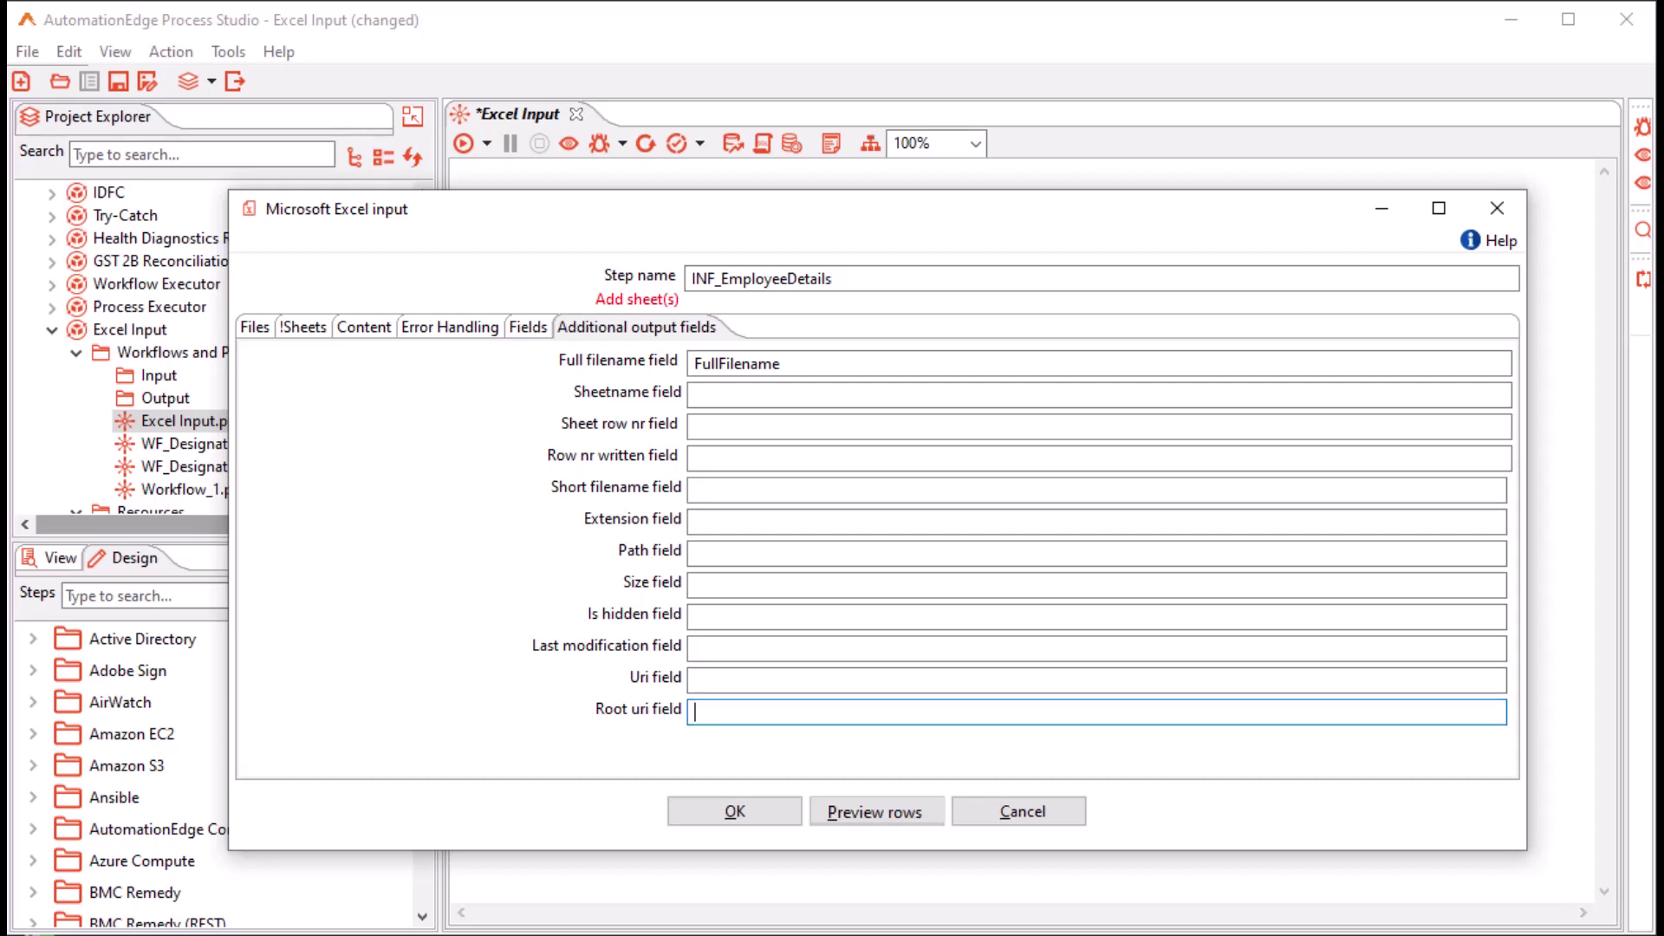